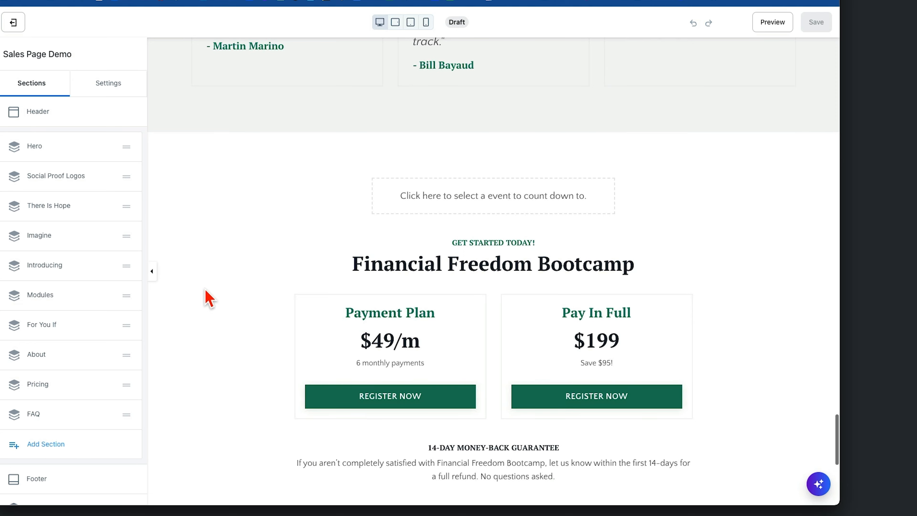
Look over the pricing and FAQ sections down to the footer and widen the browser window.
scroll(209, 298, "down", 5)
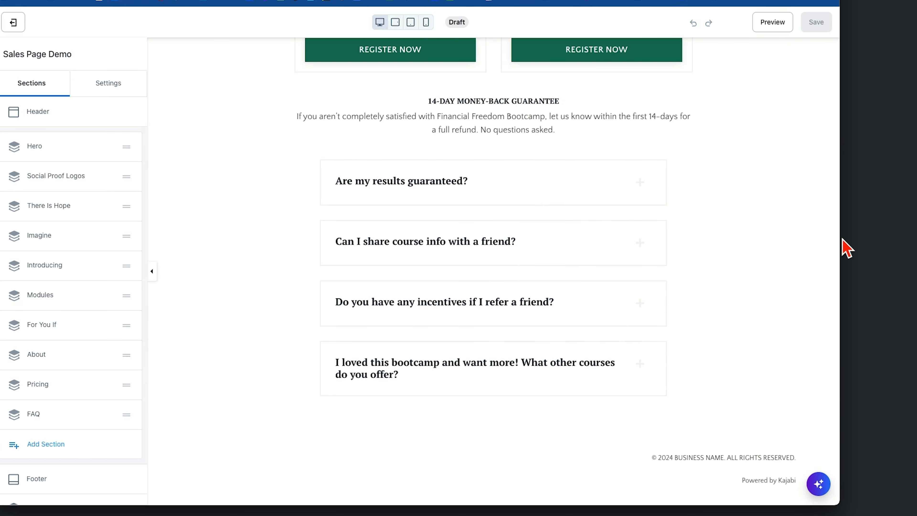
left_click_drag(838, 239, 916, 222)
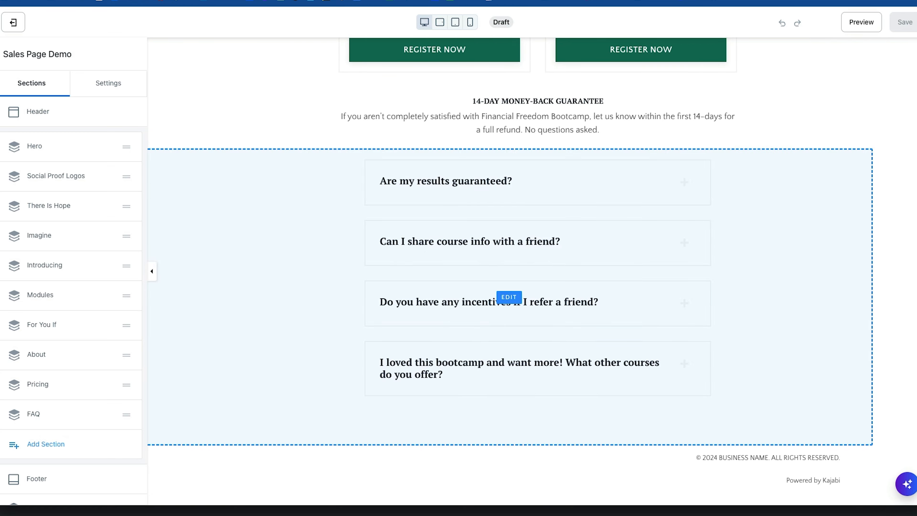
scroll(351, 262, "up", 20)
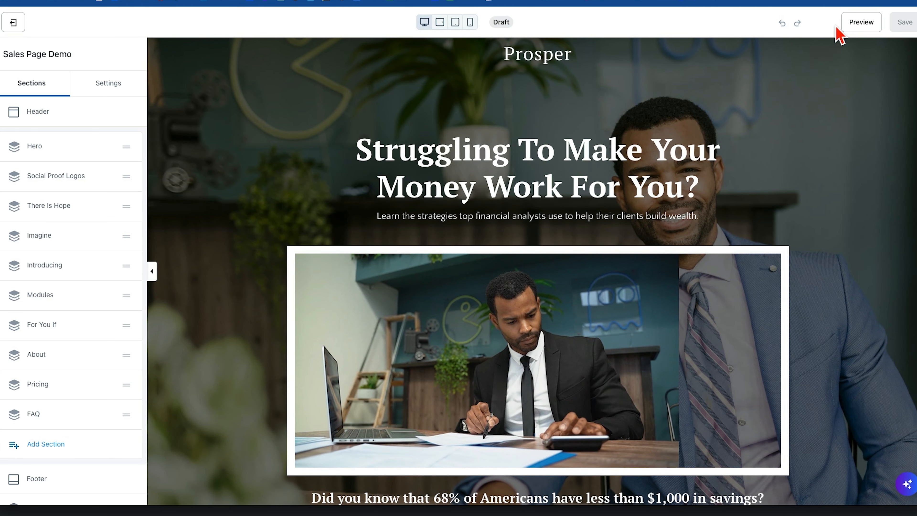
Preview the sales page, examine its sections, and test the "Yes, I Want In!" and Payment Plan "Register Now" links.
left_click(860, 26)
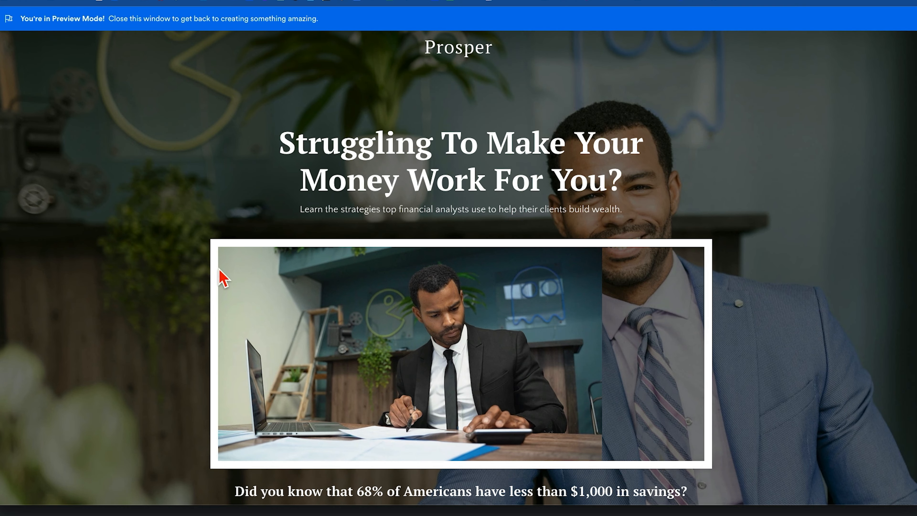
scroll(223, 294, "down", 20)
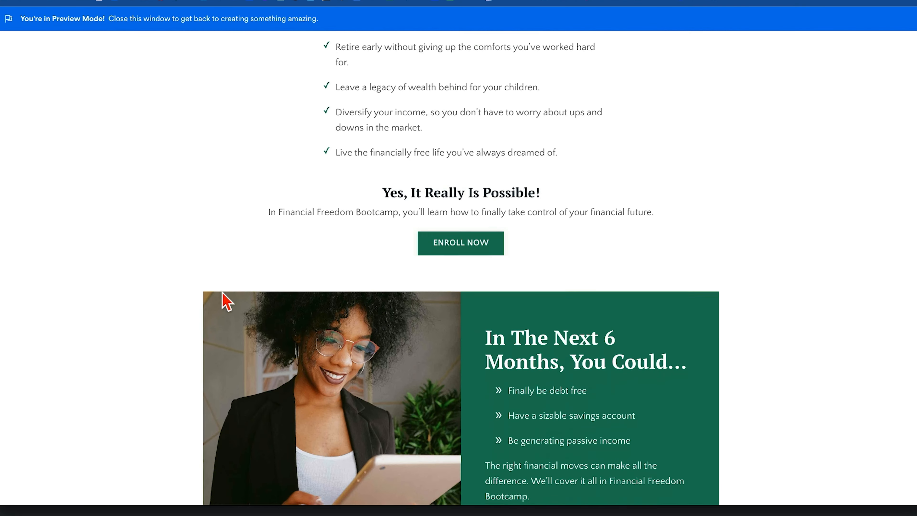
scroll(223, 293, "down", 20)
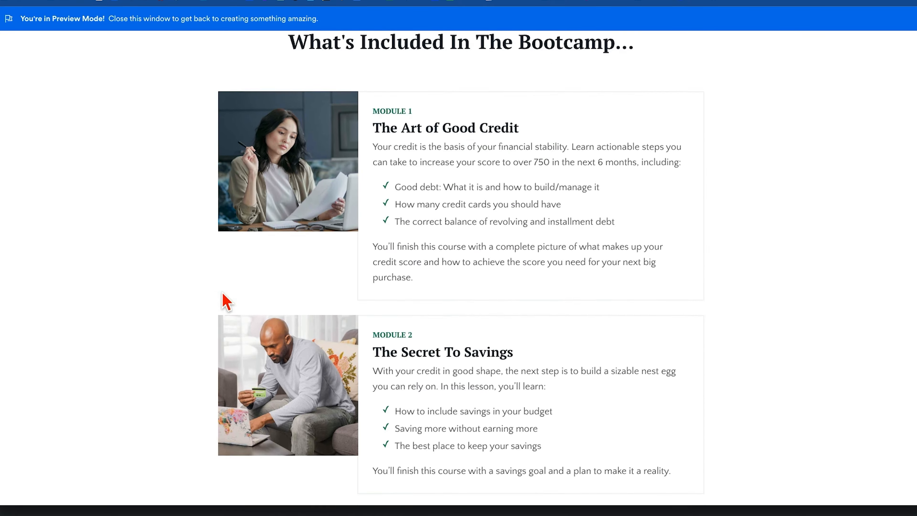
scroll(227, 302, "down", 20)
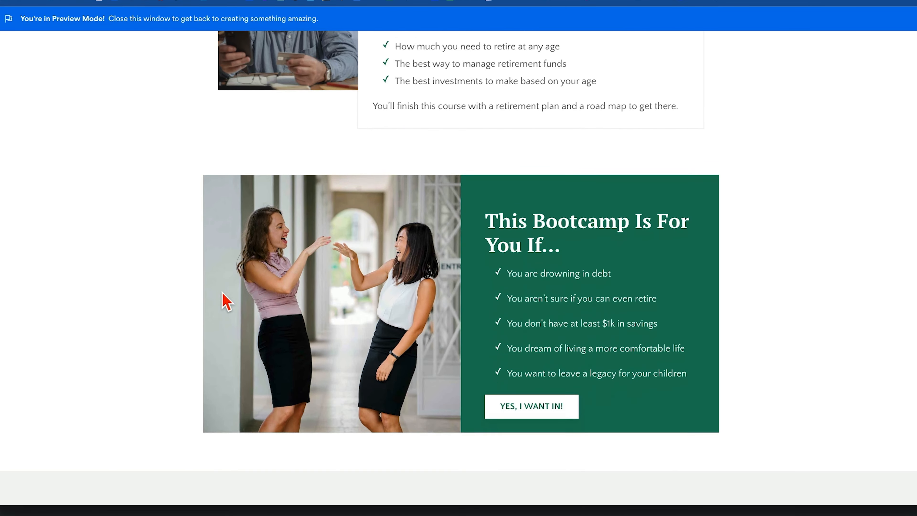
scroll(226, 302, "down", 10)
scroll(226, 302, "up", 7)
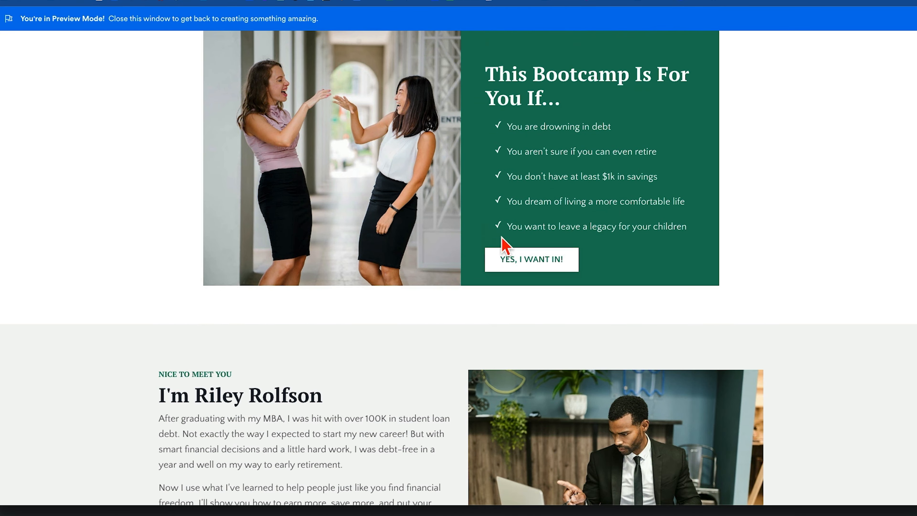
left_click(513, 259)
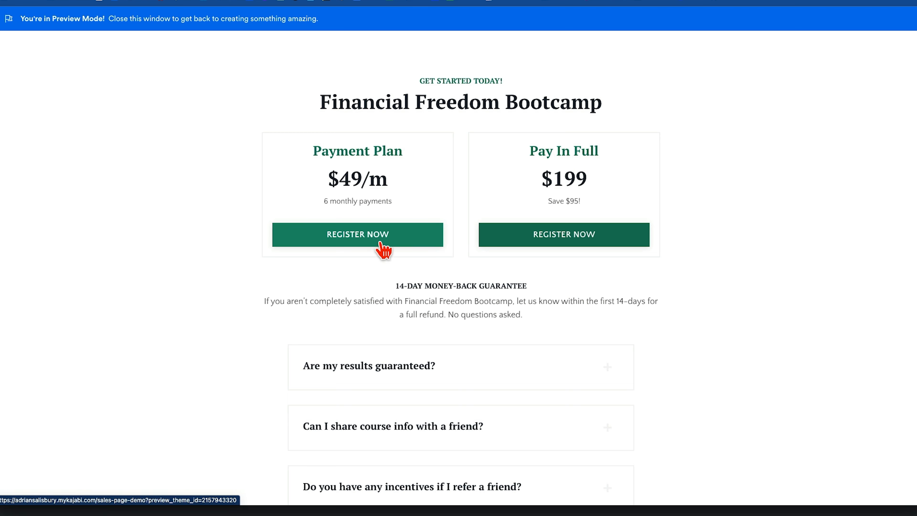
left_click(381, 244)
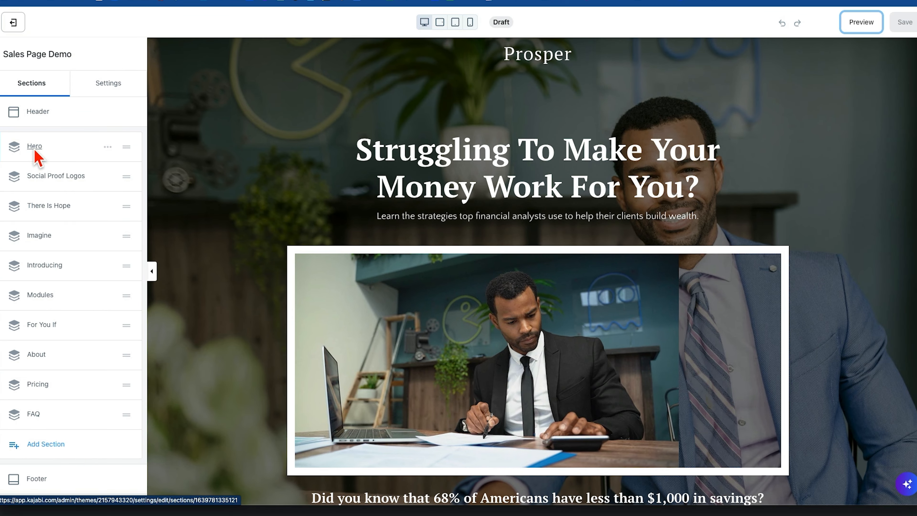
Open the Hero section for editing and review its content down to the featured logos.
left_click(39, 134)
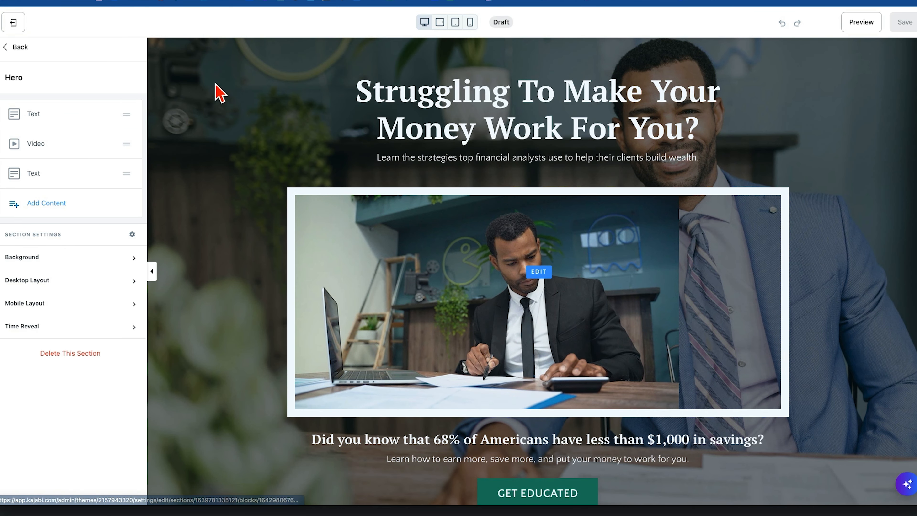
scroll(205, 246, "down", 5)
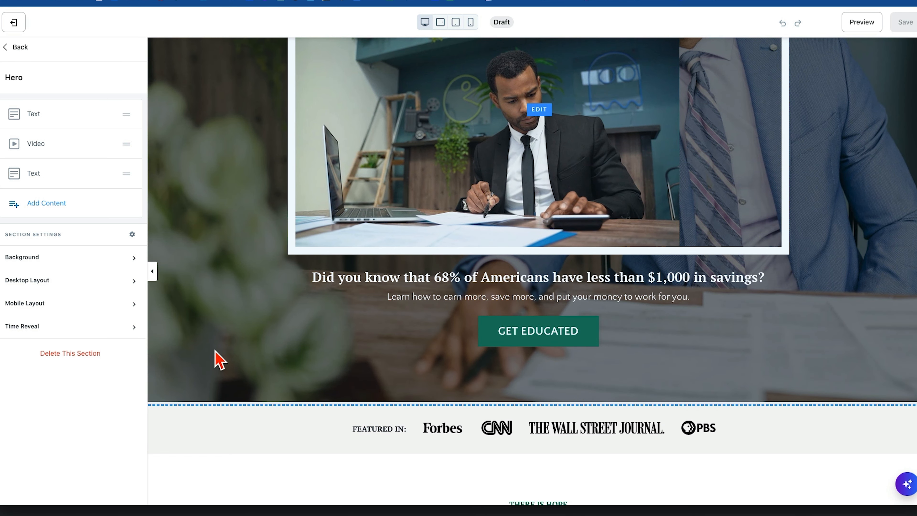
scroll(218, 360, "up", 6)
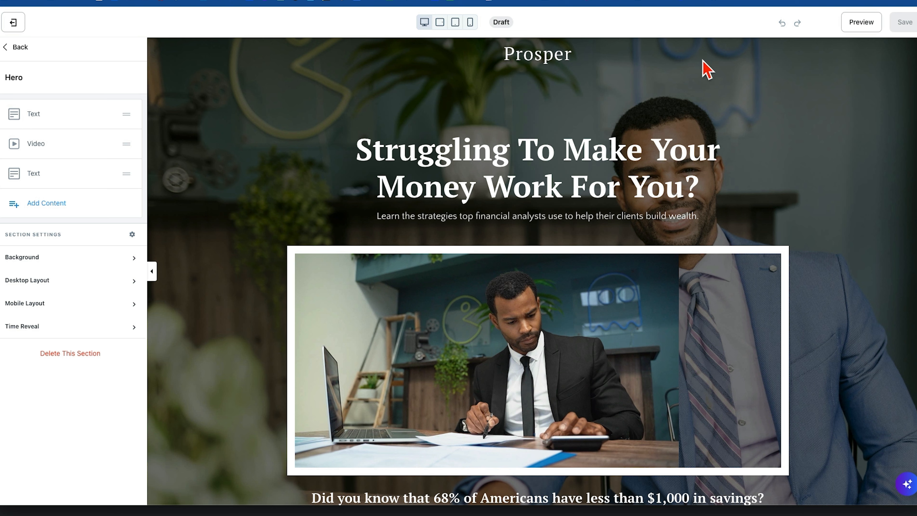
Open the header settings and try the Normal position before setting it back to Overlay.
left_click(441, 64)
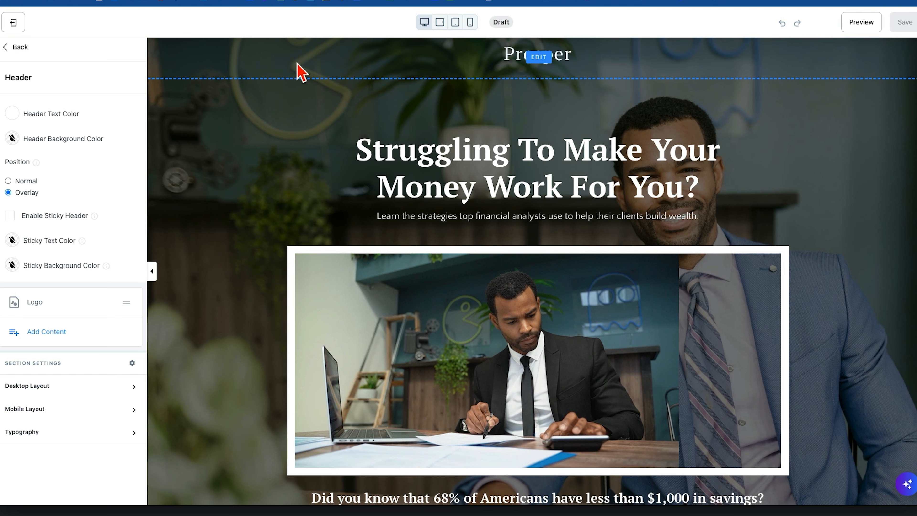
scroll(208, 192, "down", 2)
scroll(220, 174, "up", 2)
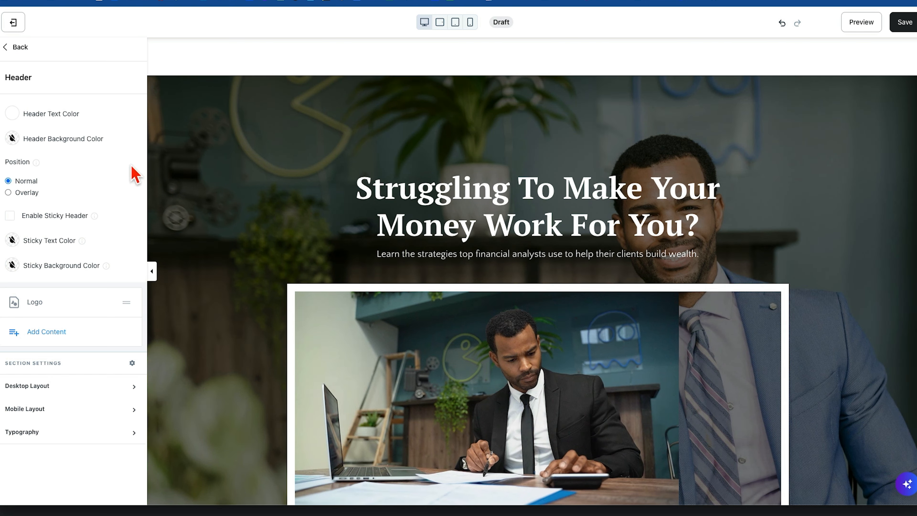
left_click(8, 192)
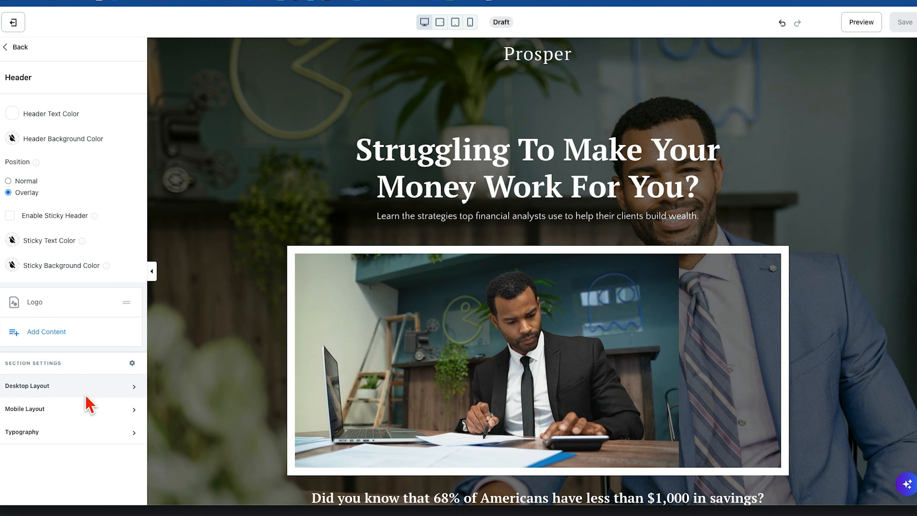
Hide the header in its desktop layout.
left_click(136, 393)
scroll(108, 386, "down", 1)
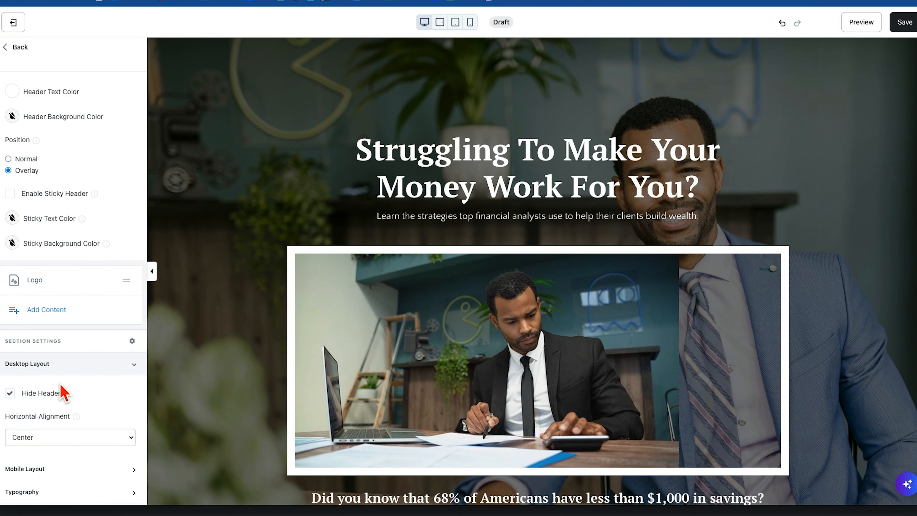
left_click(134, 365)
Hide the header in its mobile layout, comparing the desktop and phone views, and save the page.
left_click(134, 411)
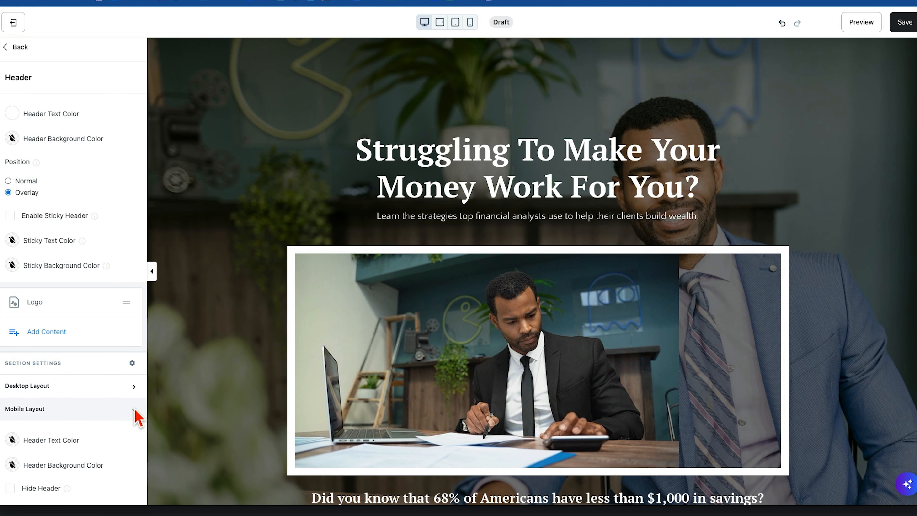
scroll(106, 426, "down", 4)
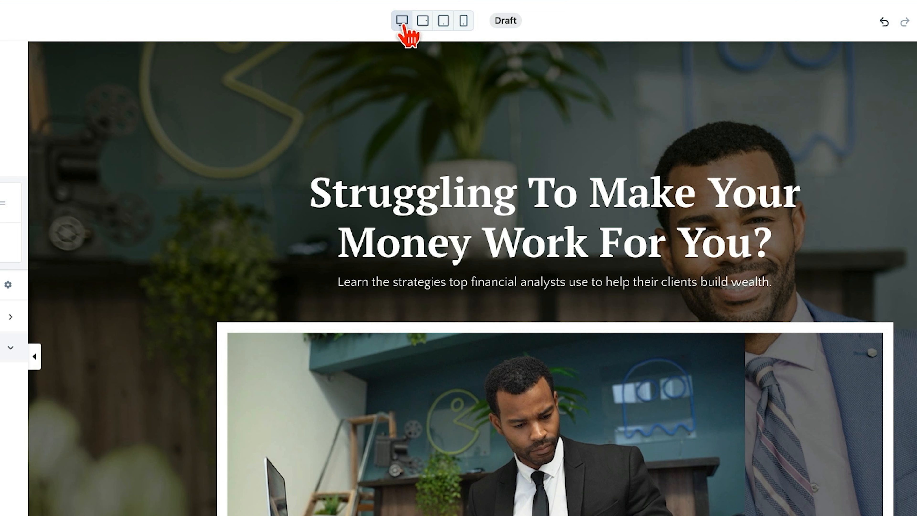
left_click(464, 21)
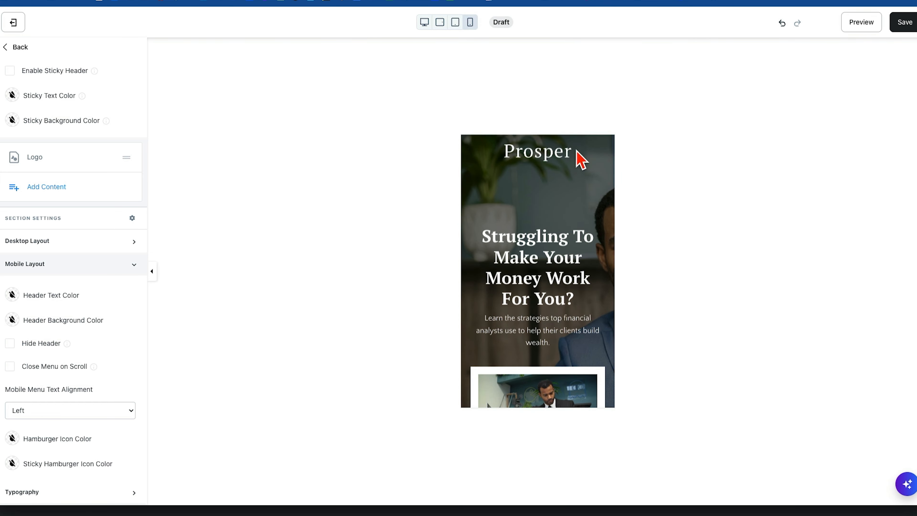
left_click(425, 22)
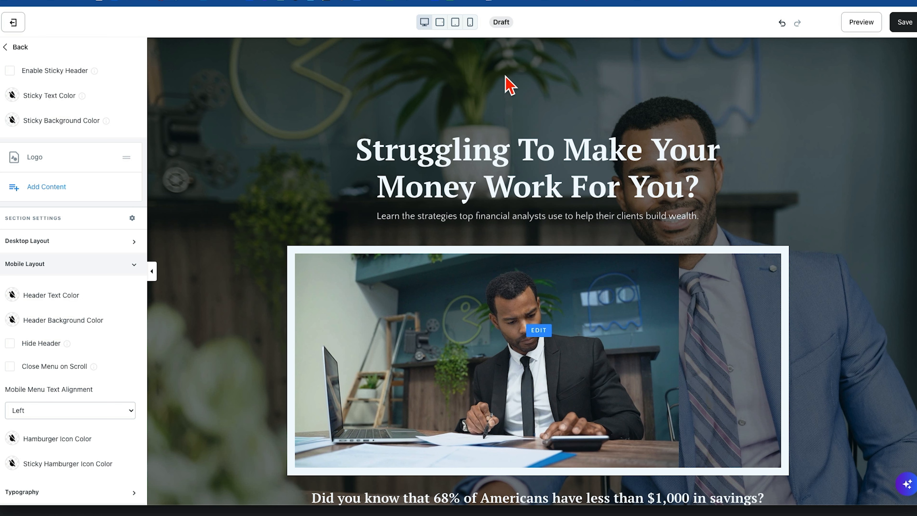
left_click(470, 22)
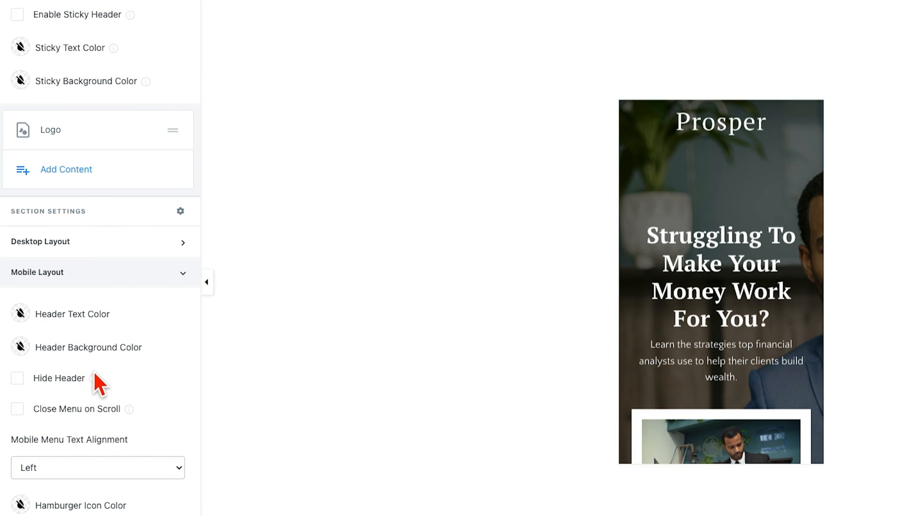
left_click(18, 378)
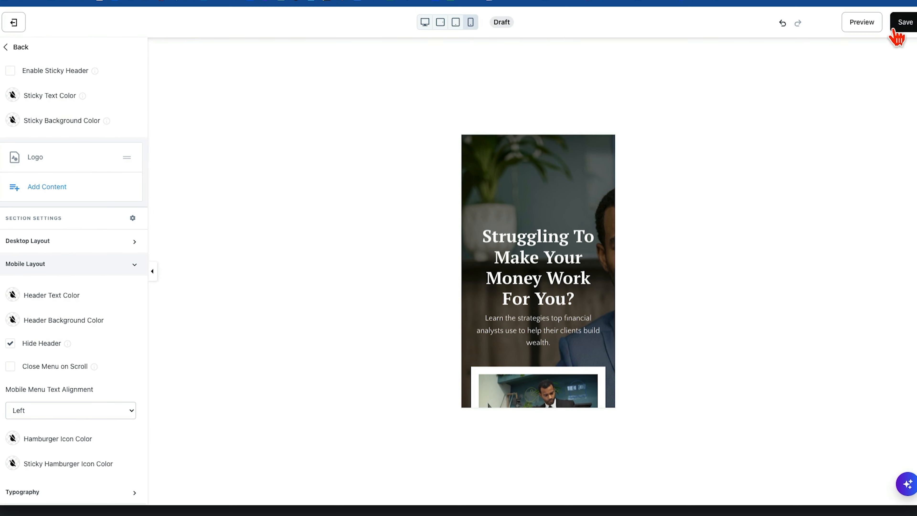
left_click(893, 31)
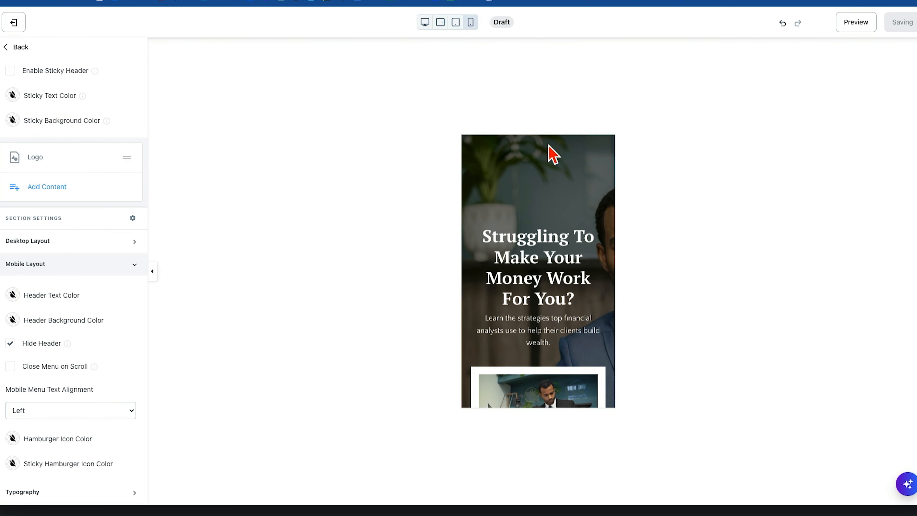
Return to the desktop view and open the Hero section to review its headline, video and call-to-action text.
left_click(425, 23)
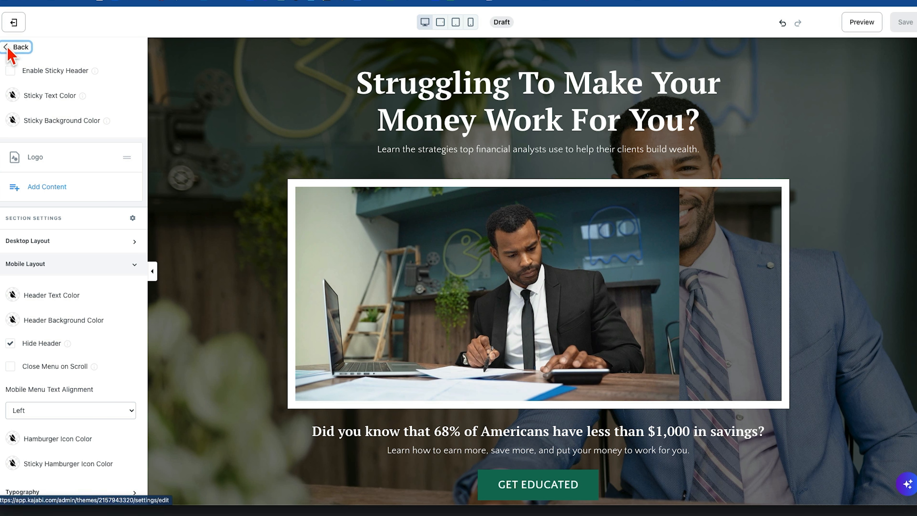
left_click(16, 47)
left_click(36, 147)
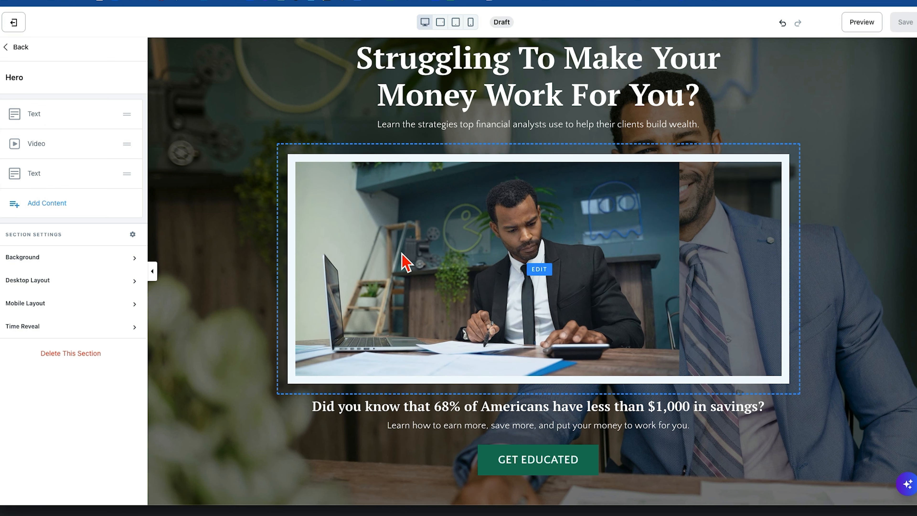
scroll(445, 116, "up", 1)
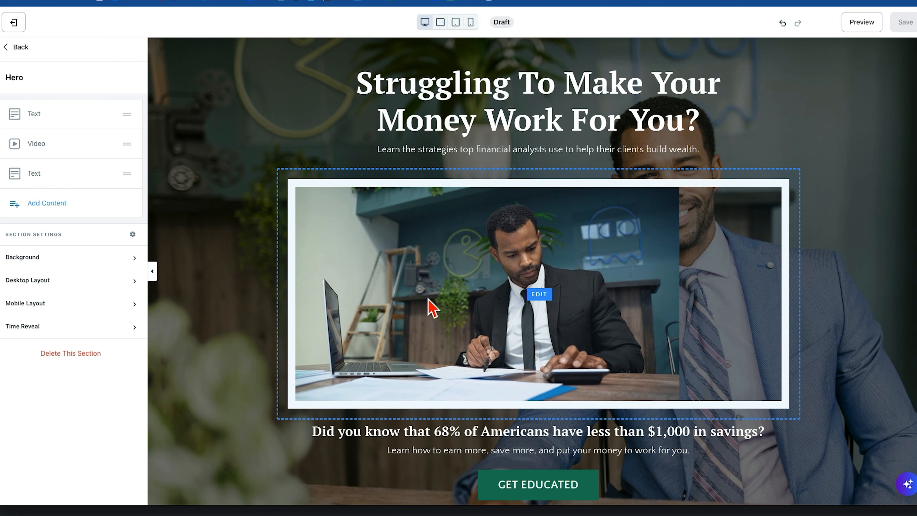
scroll(429, 307, "down", 5)
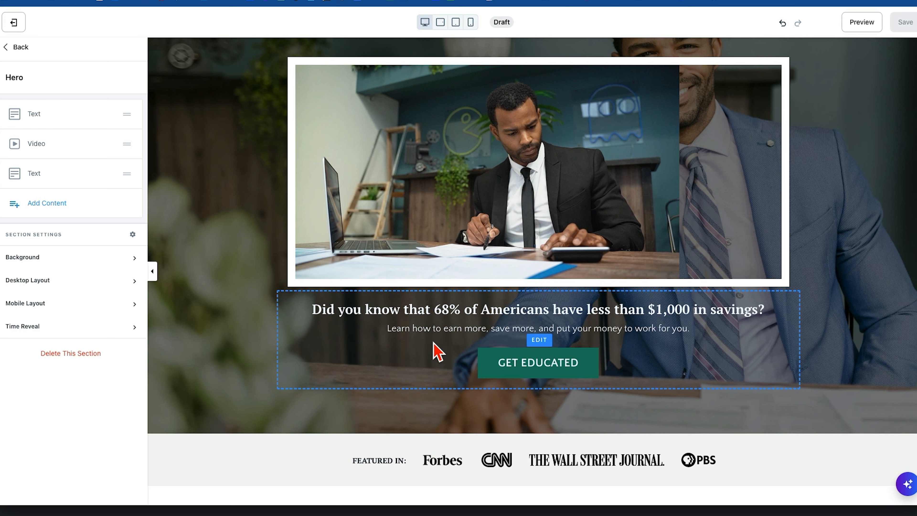
scroll(437, 352, "up", 5)
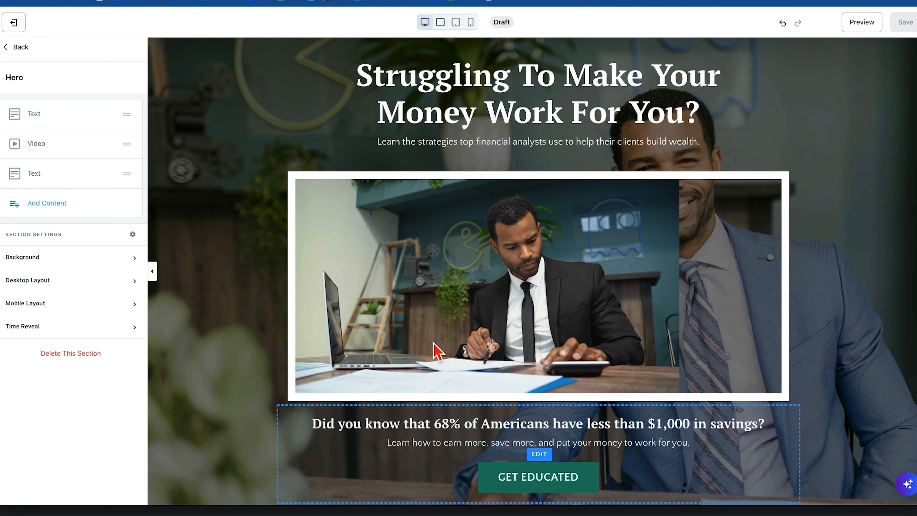
Open the Hero headline's text block and try widths of 12 and 7 columns before setting it to 8 columns.
left_click(446, 121)
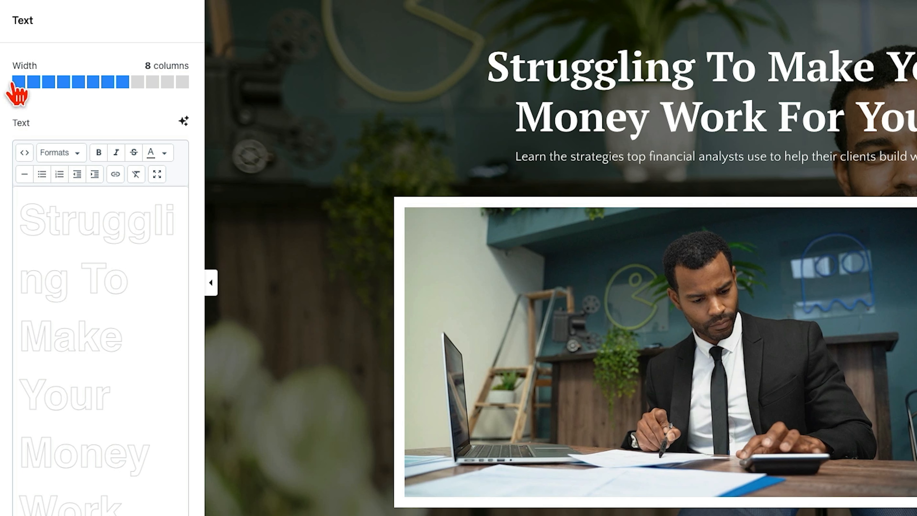
left_click(182, 82)
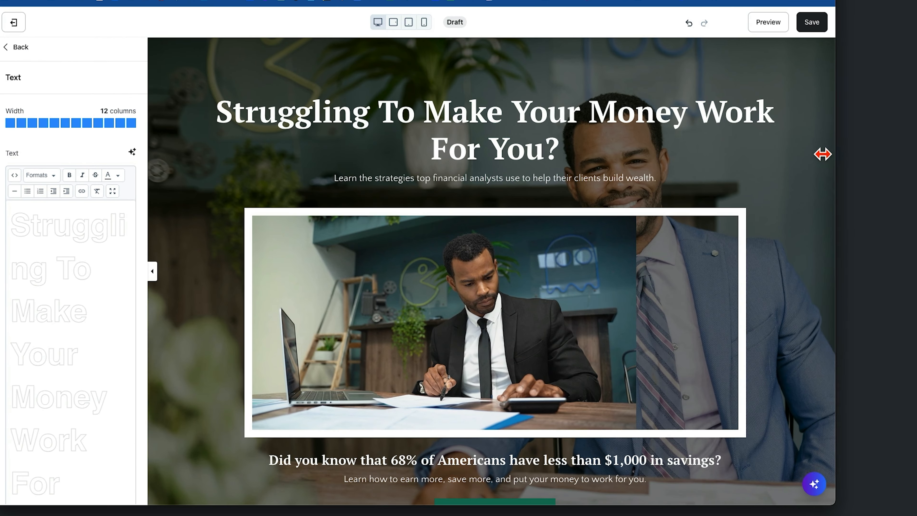
left_click_drag(823, 154, 915, 144)
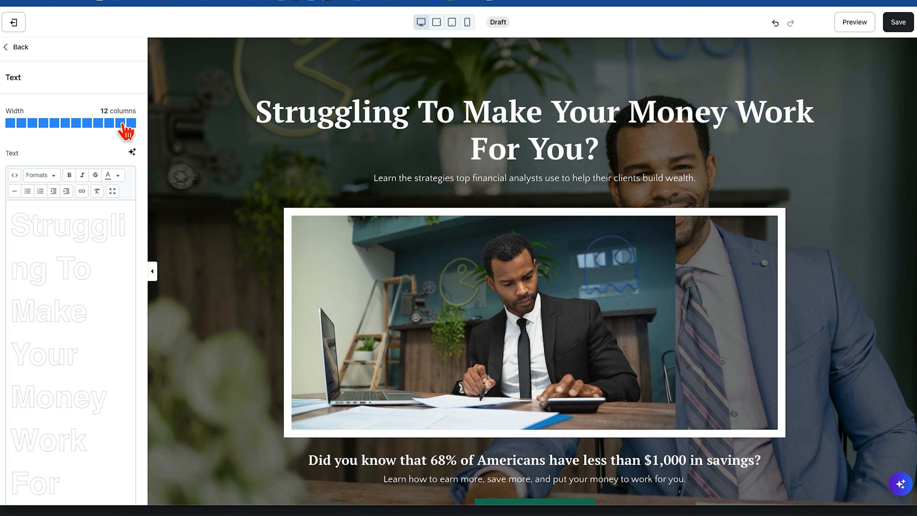
left_click(63, 124)
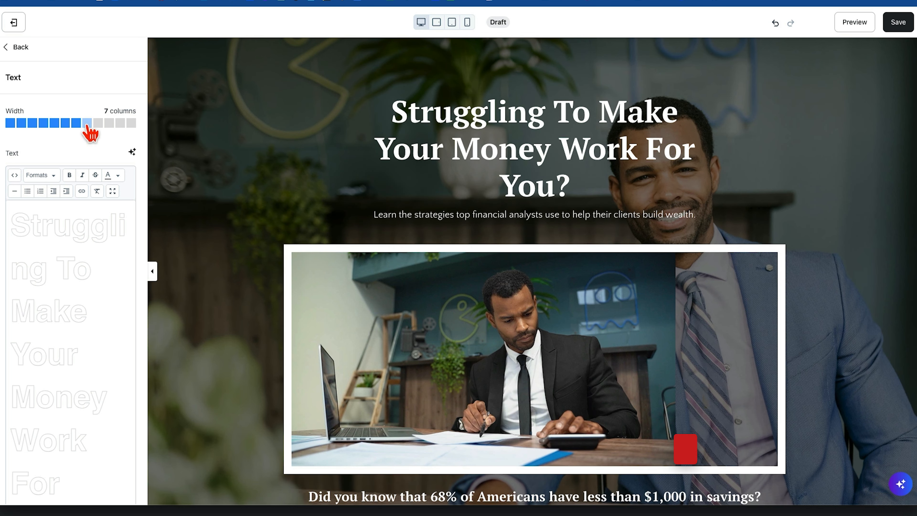
left_click(87, 123)
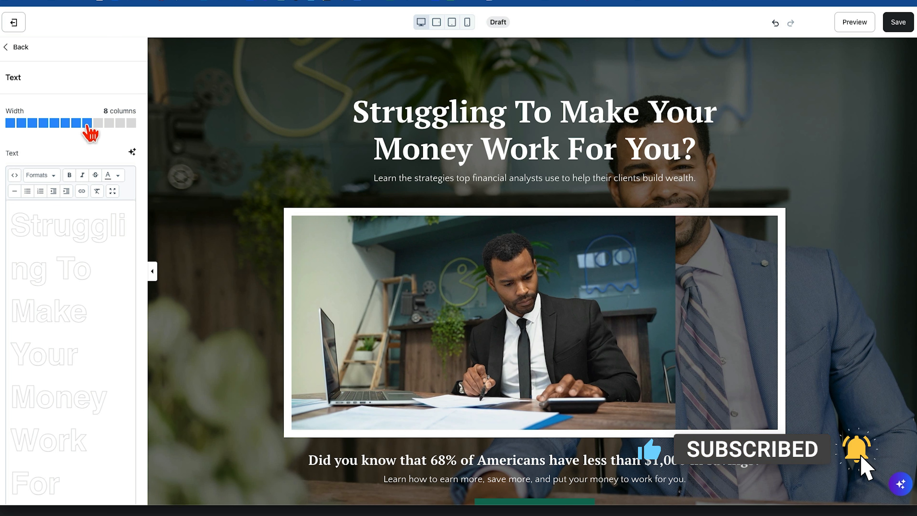
scroll(77, 262, "down", 5)
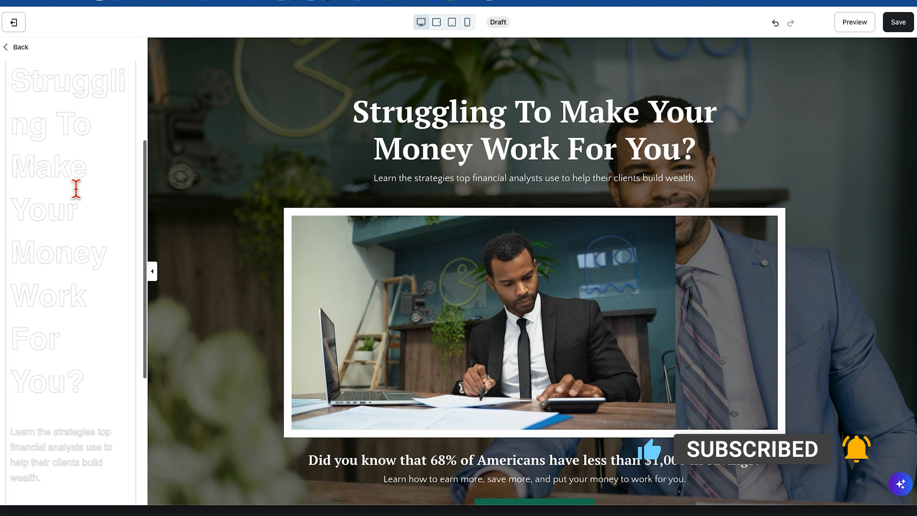
Open the source code of the Hero headline's text block and highlight its h1 heading markup for inspection.
left_click_drag(68, 170, 21, 167)
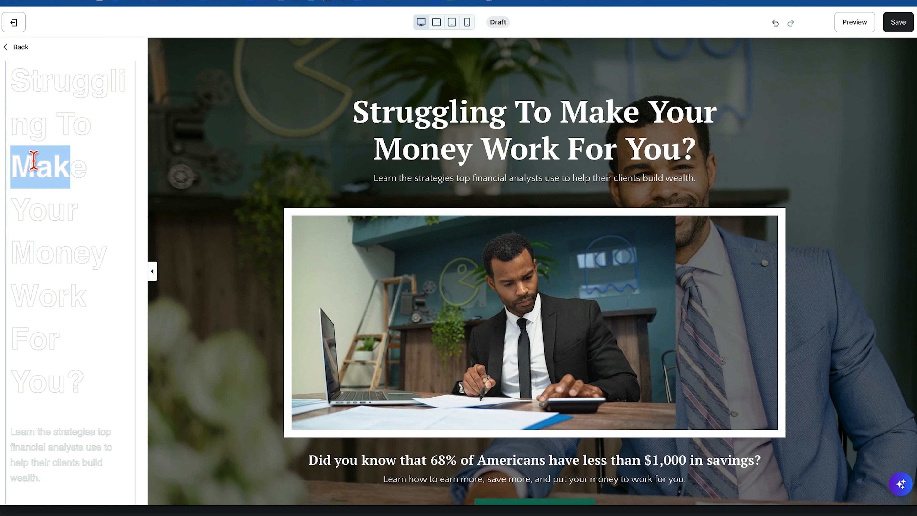
scroll(95, 373, "down", 7)
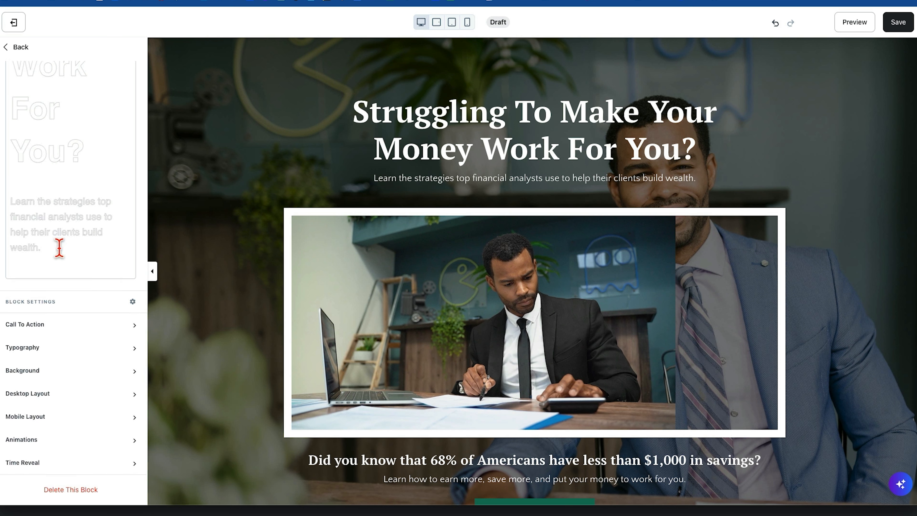
left_click_drag(59, 248, 11, 207)
scroll(119, 246, "up", 10)
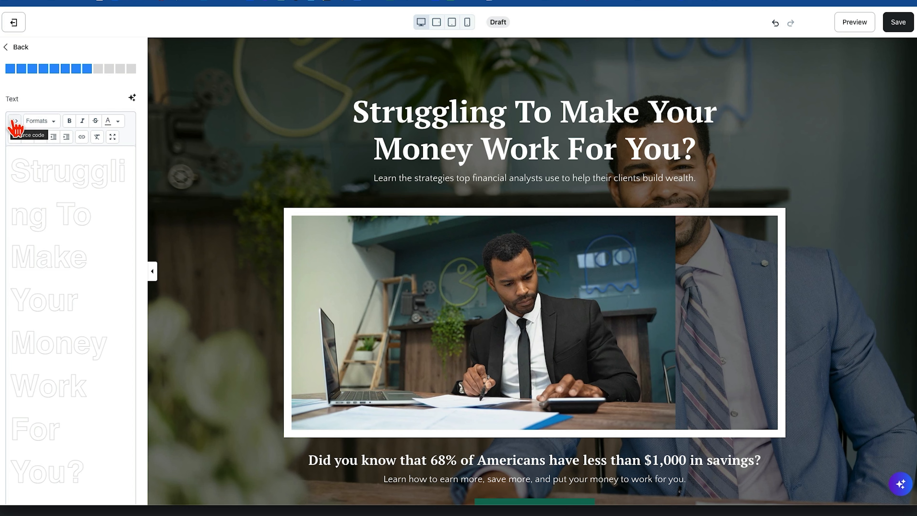
left_click(15, 123)
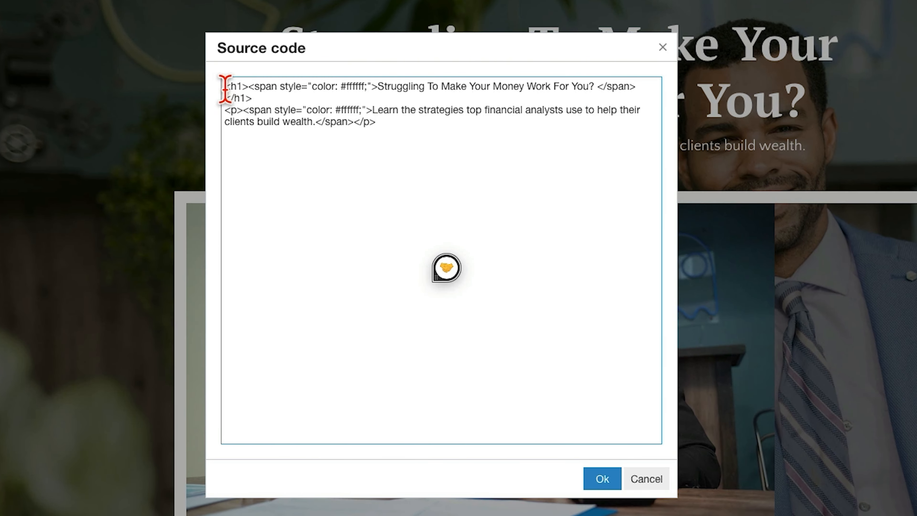
left_click_drag(226, 88, 266, 98)
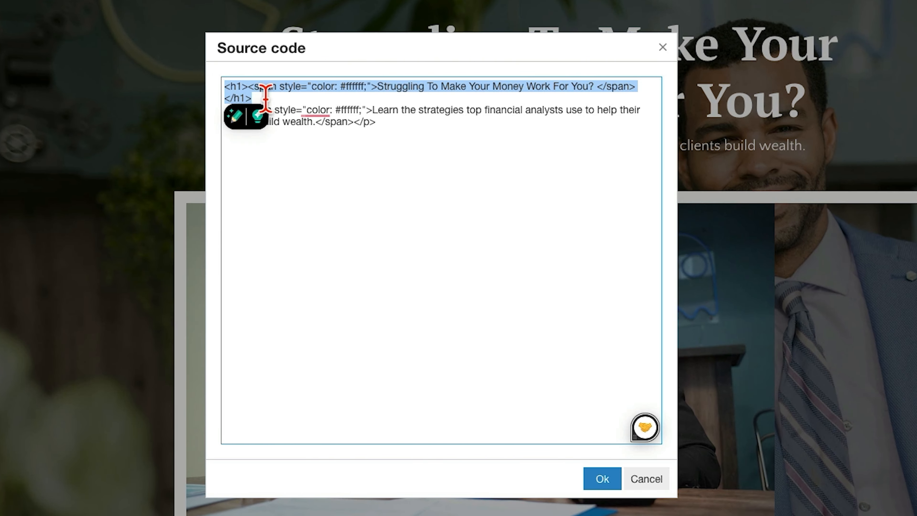
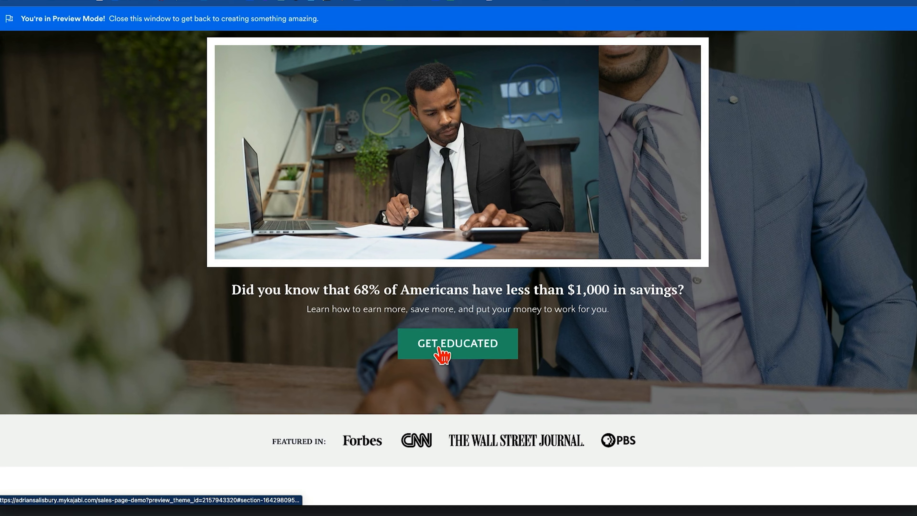
In the page previews, test the GET EDUCATED button and the UPGRADE YOUR VIDEOS NOW! button on the IMPACT page.
left_click(441, 353)
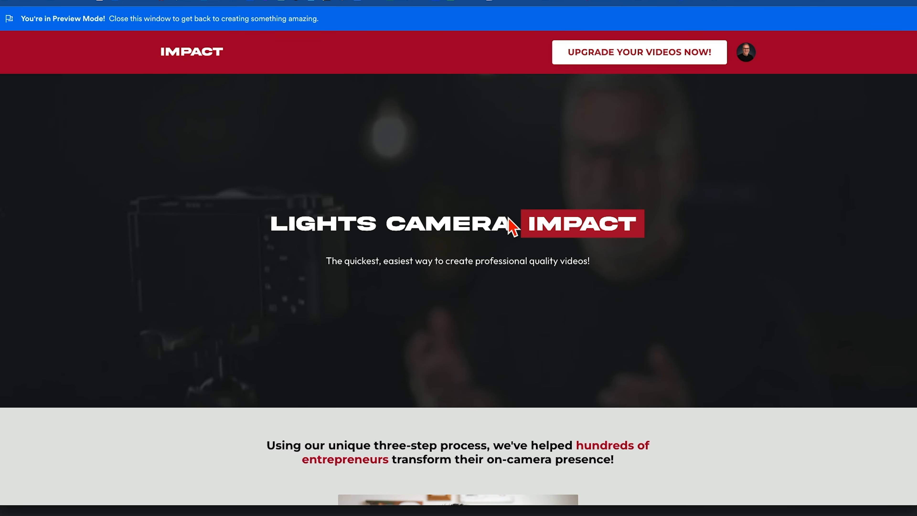
scroll(440, 257, "up", 1)
scroll(444, 259, "down", 1)
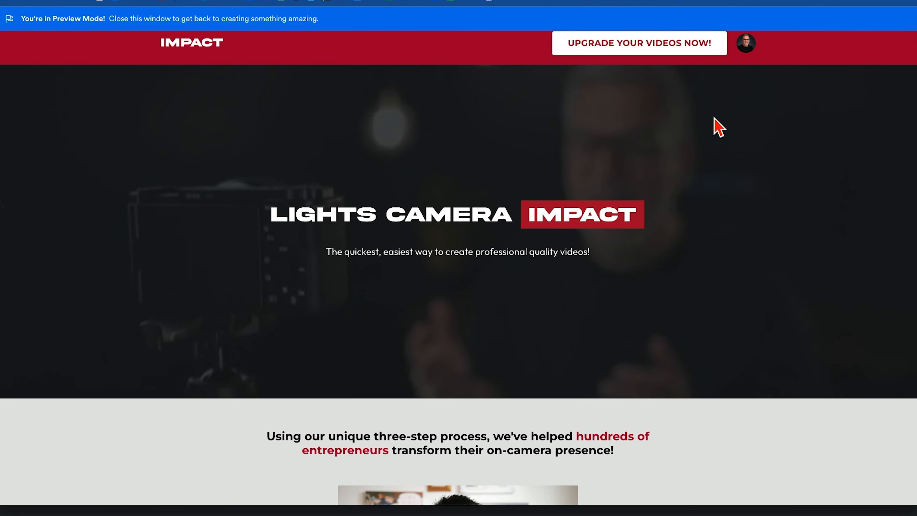
left_click(593, 53)
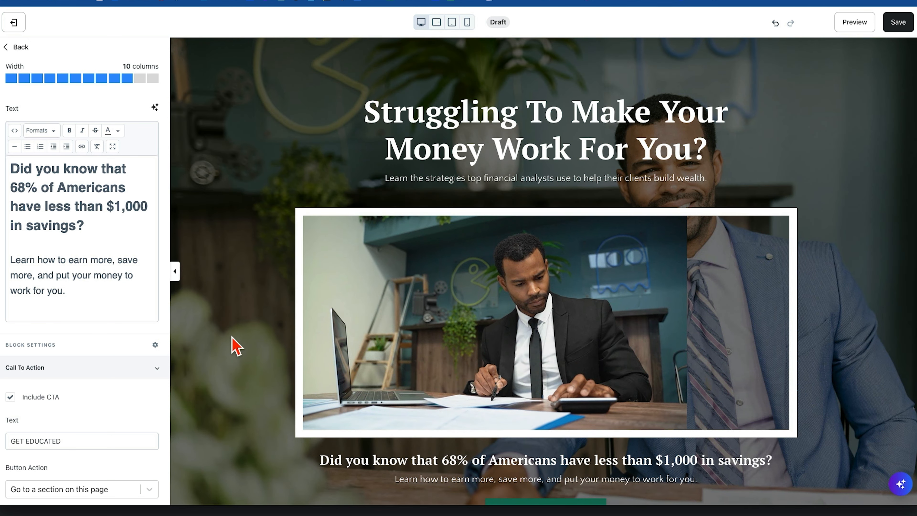
Set the Hero section's background media type to Video and start uploading a new background video file.
left_click(222, 131)
scroll(225, 133, "down", 1)
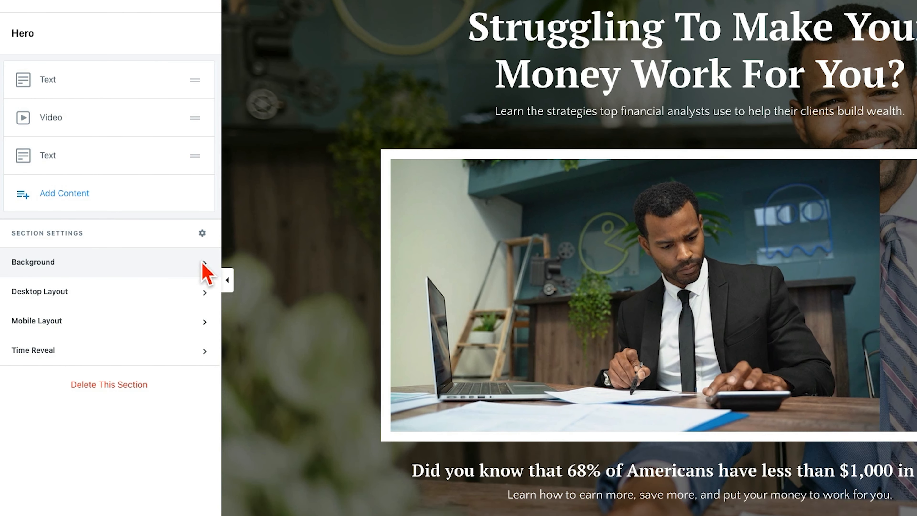
left_click(154, 258)
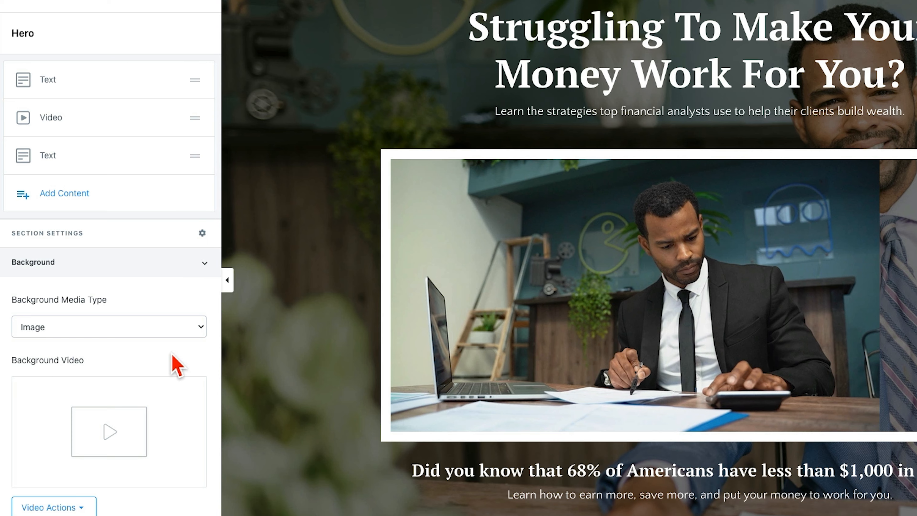
scroll(177, 367, "down", 6)
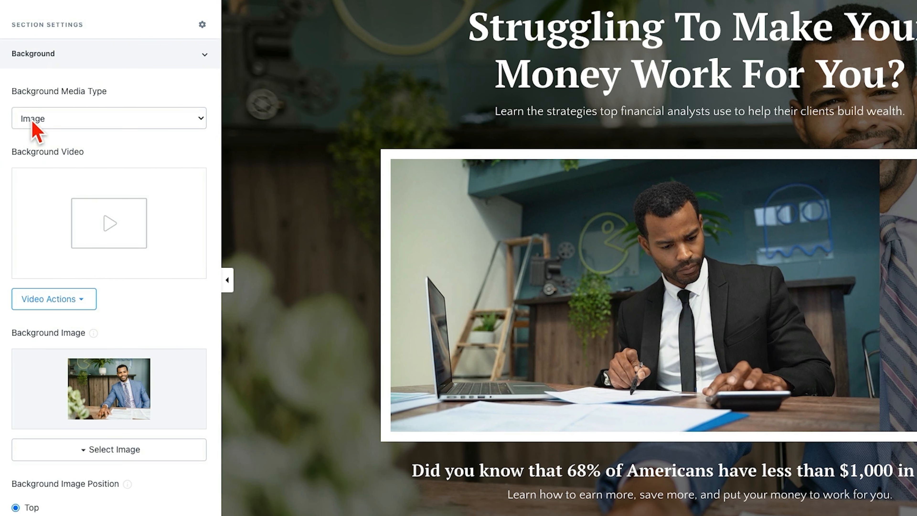
left_click(32, 122)
left_click(36, 139)
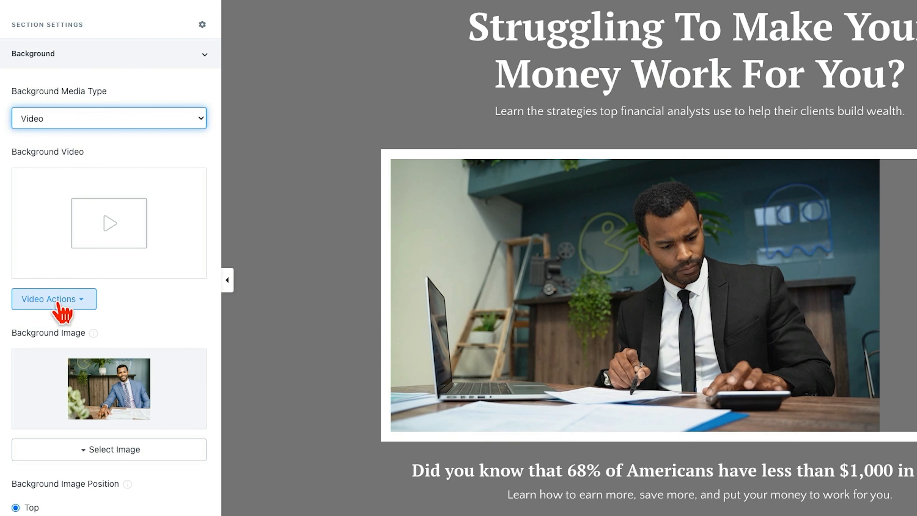
left_click(58, 303)
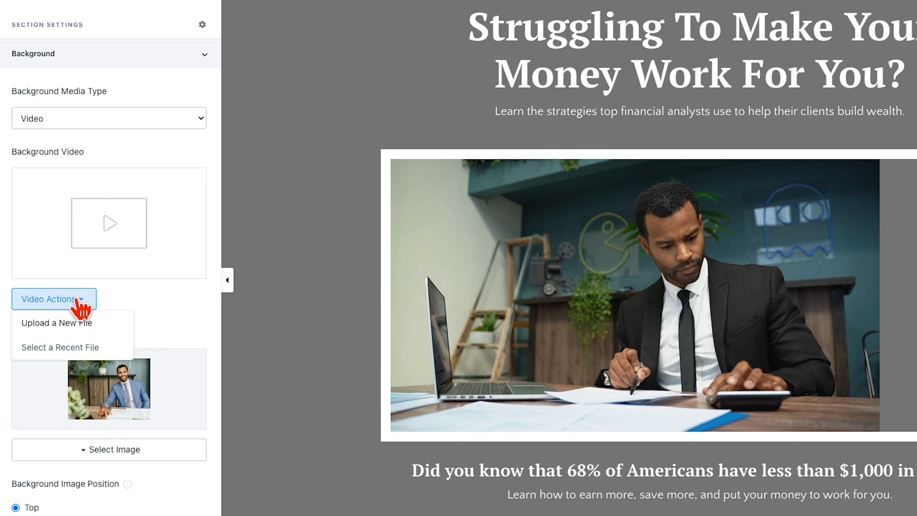
left_click(53, 321)
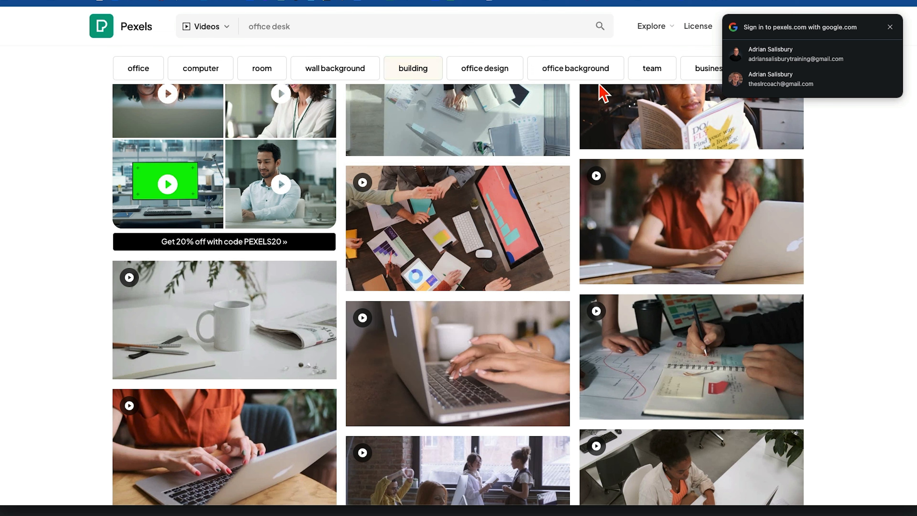
Switch to the Pexels office desk videos, dismiss the Google sign-in prompt and browse the clips for a background video.
left_click(890, 27)
scroll(135, 90, "up", 10)
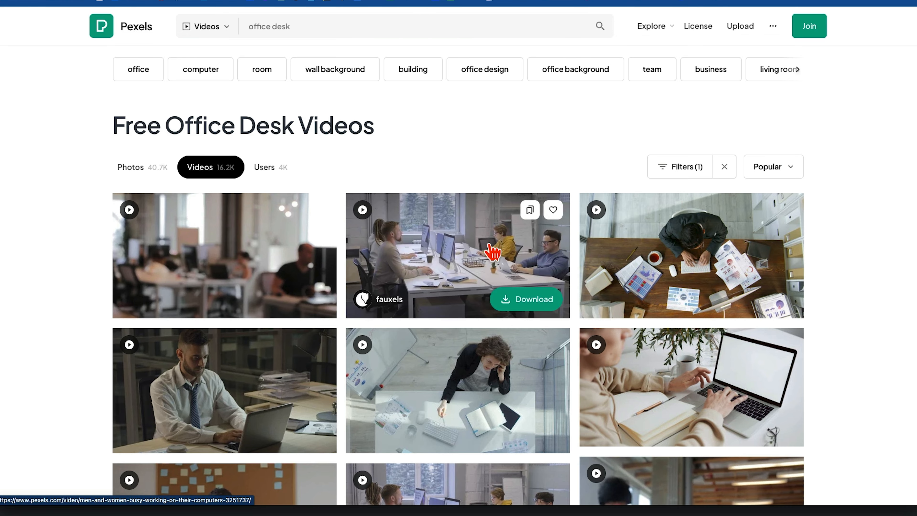
scroll(493, 252, "down", 15)
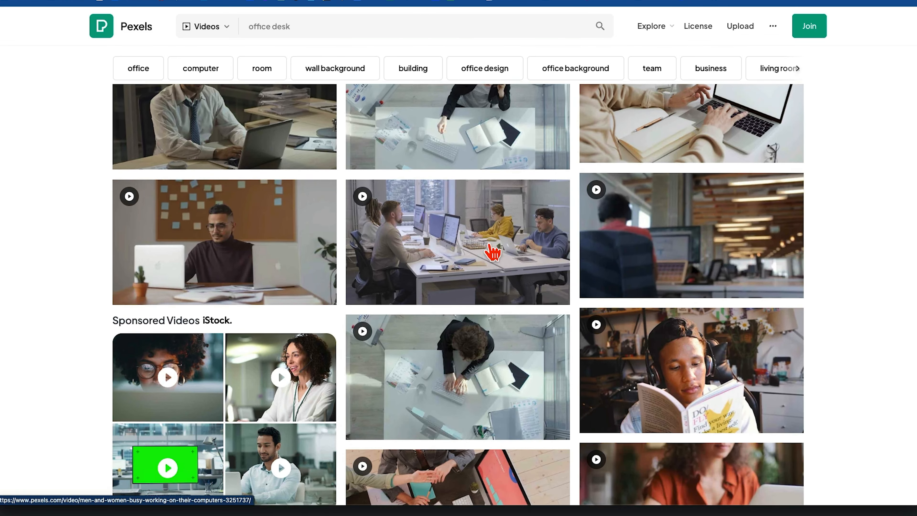
scroll(491, 390, "down", 10)
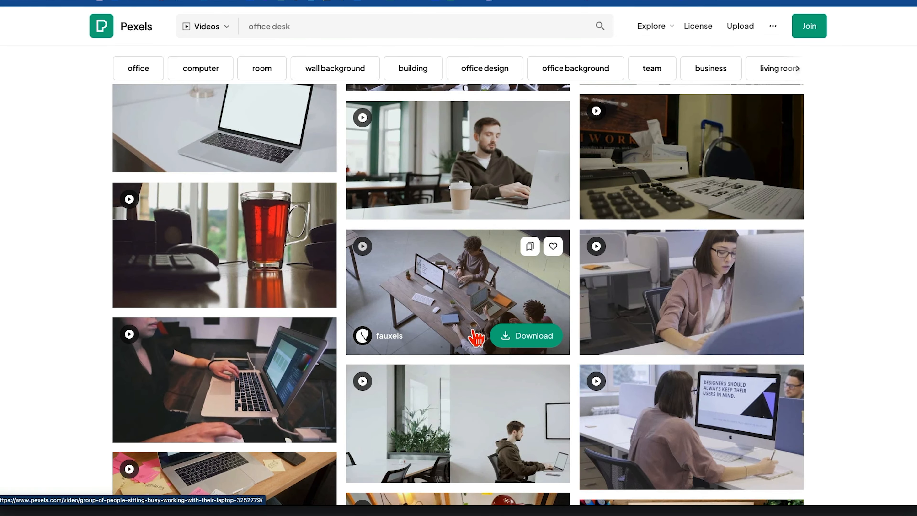
scroll(470, 325, "down", 1)
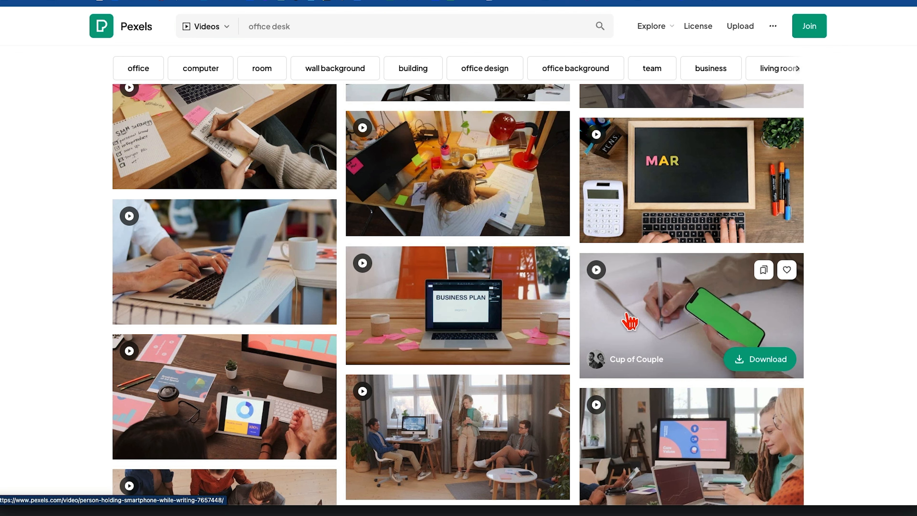
scroll(512, 328, "up", 20)
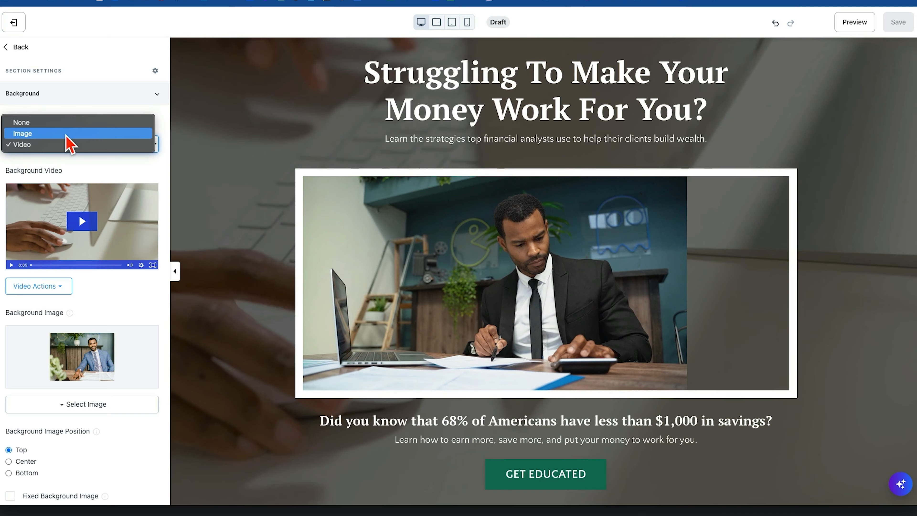
Set the Hero section's background media type to Image and enable the fixed background image option.
left_click(68, 134)
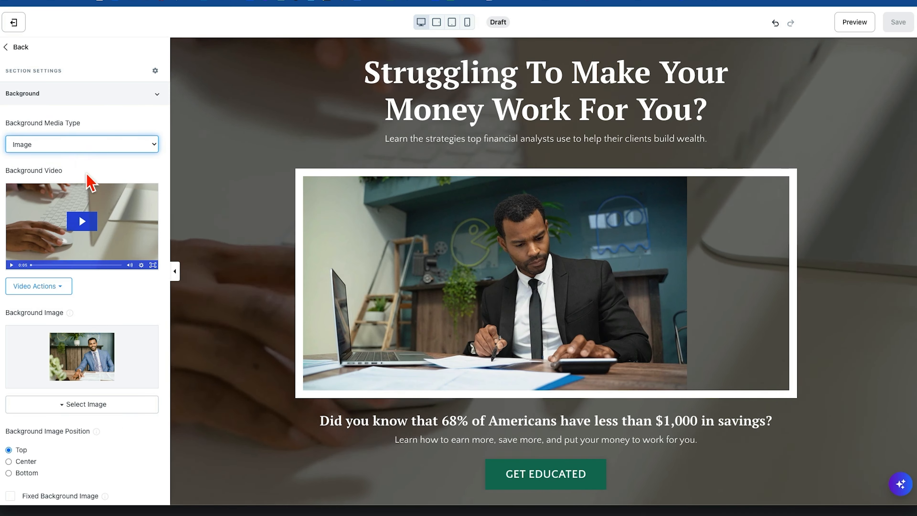
scroll(245, 307, "down", 3)
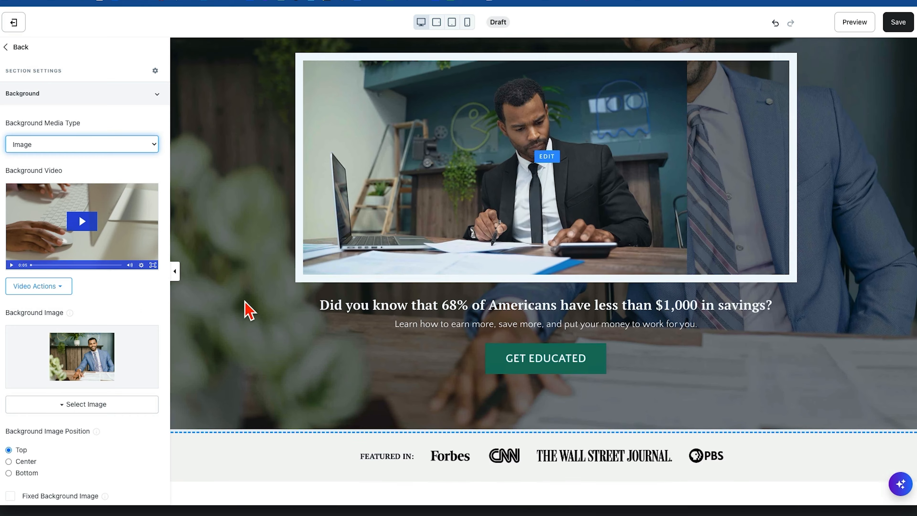
scroll(247, 309, "up", 4)
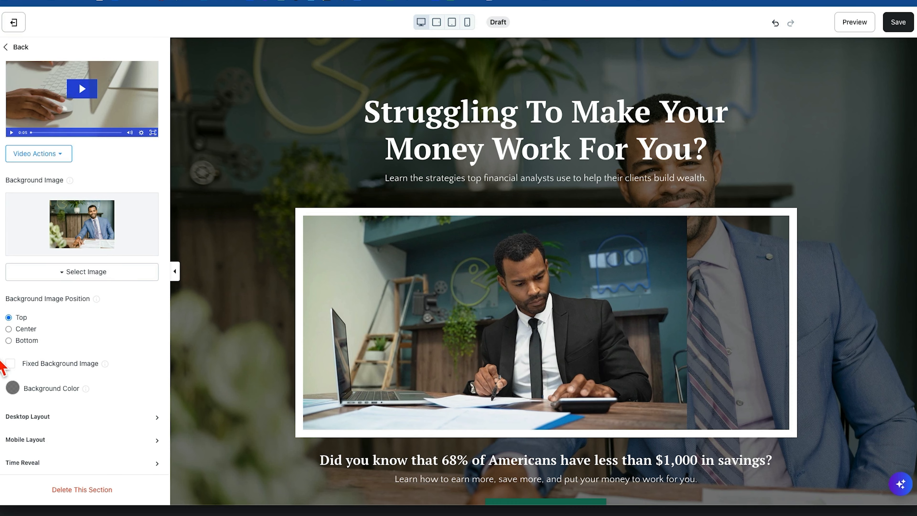
scroll(239, 365, "down", 5)
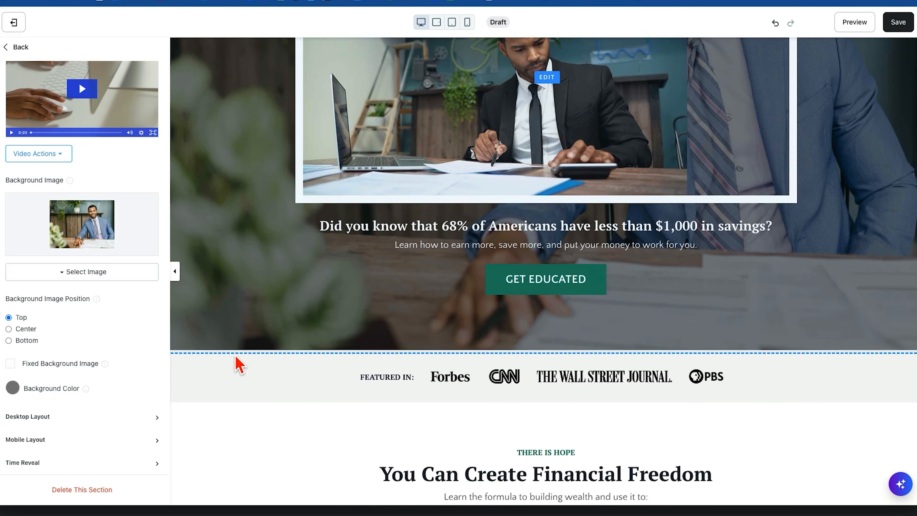
scroll(238, 365, "up", 5)
left_click(31, 364)
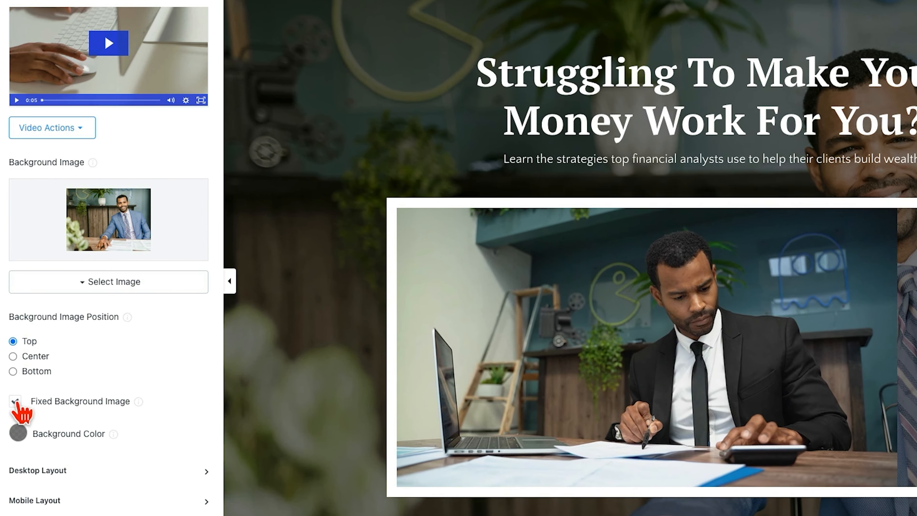
Examine how the Hero's fixed background image behaves while moving through the page's sections.
scroll(339, 485, "down", 6)
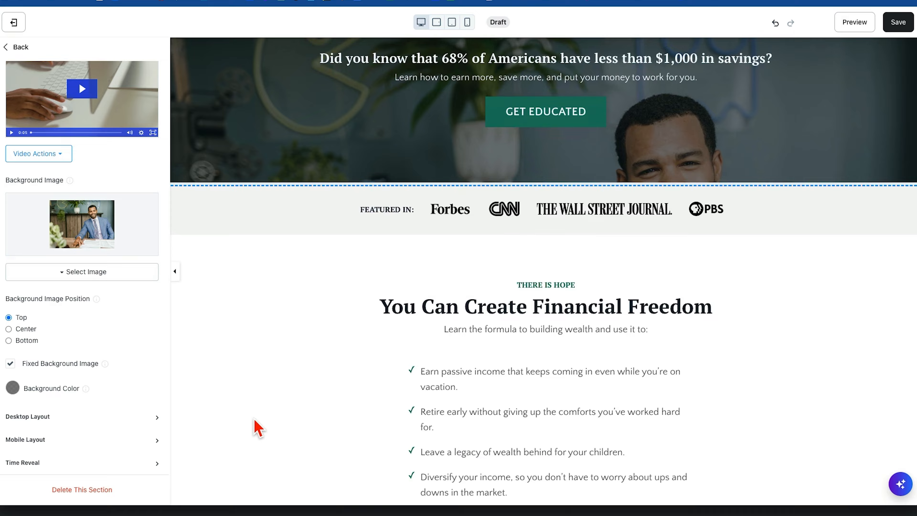
scroll(258, 428, "up", 10)
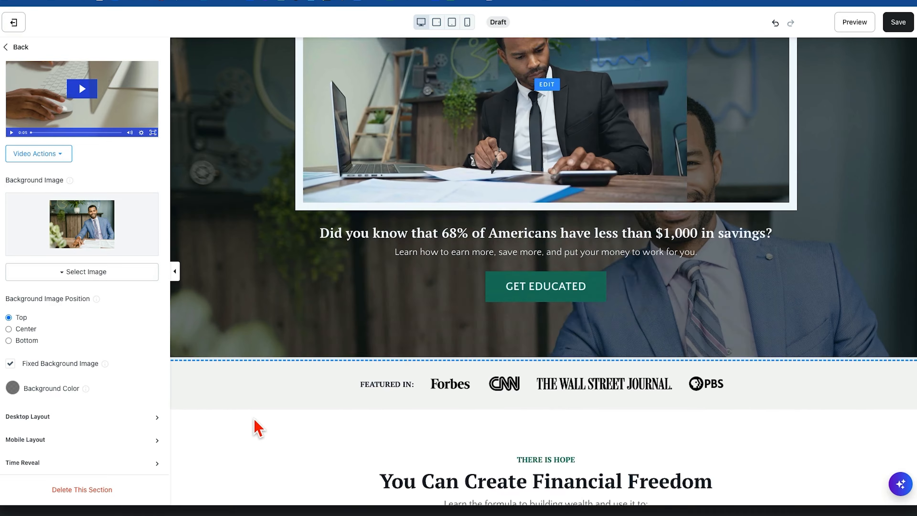
scroll(258, 428, "down", 4)
scroll(258, 428, "down", 3)
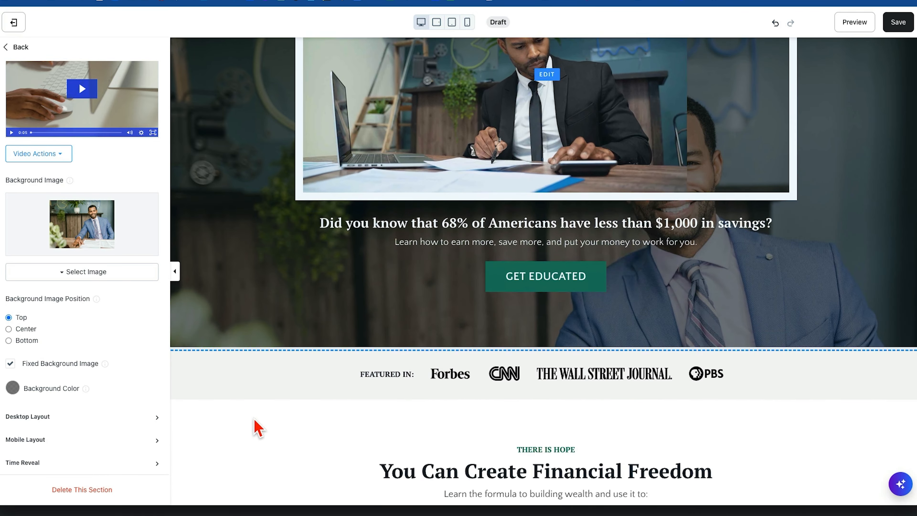
scroll(258, 428, "up", 6)
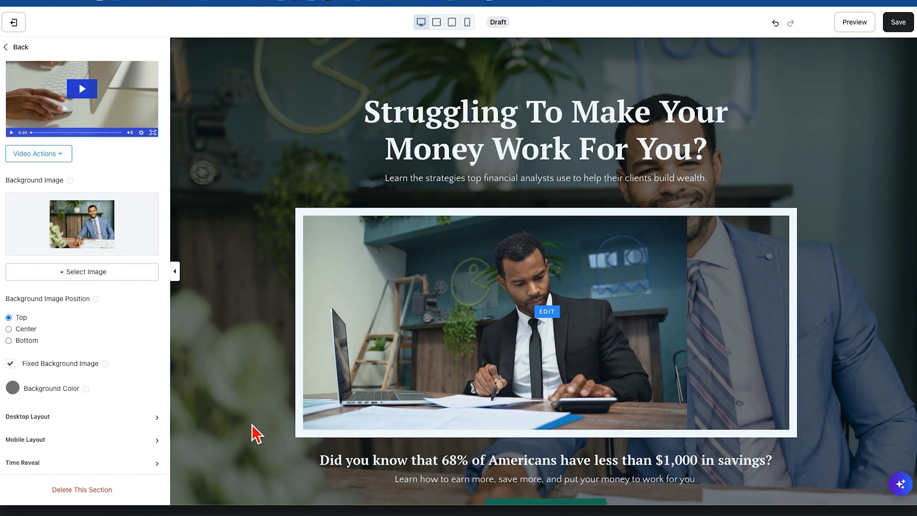
scroll(253, 426, "down", 10)
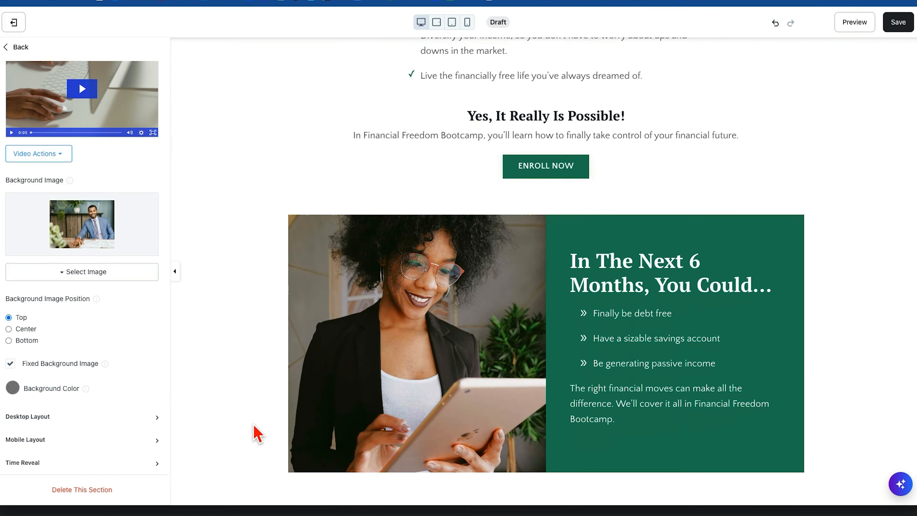
scroll(257, 434, "down", 10)
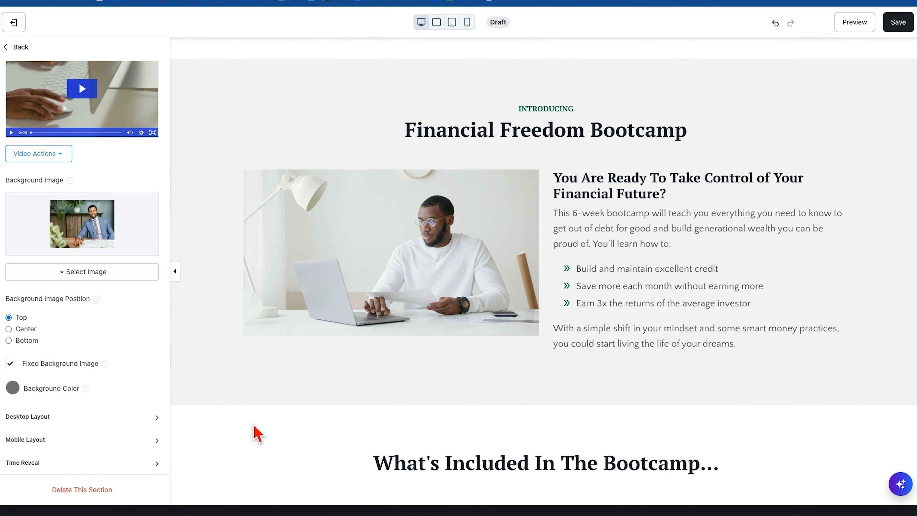
scroll(255, 428, "down", 8)
scroll(254, 428, "up", 15)
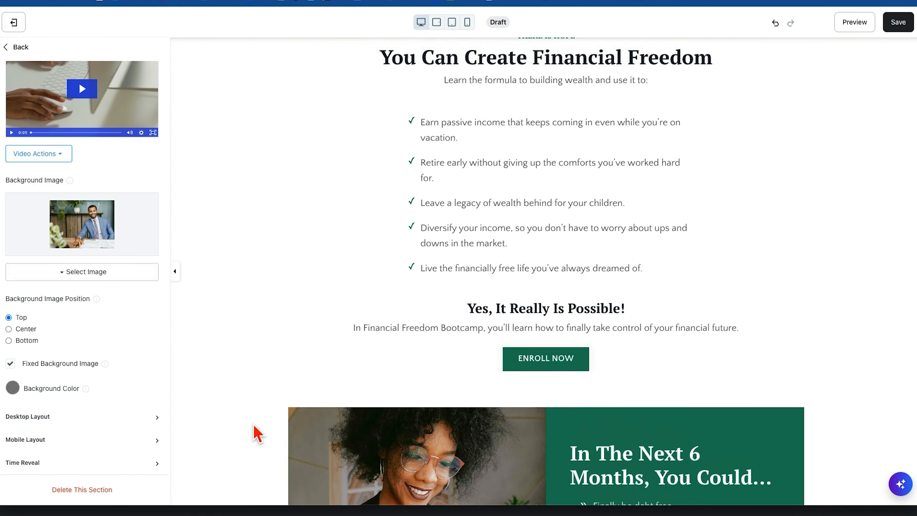
scroll(254, 428, "up", 5)
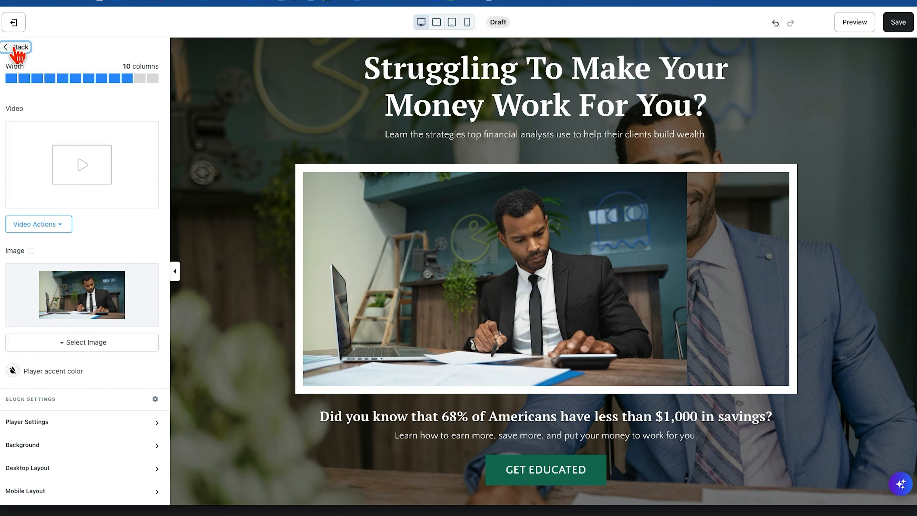
Return to the Hero section's block list and hide its Video block.
left_click(15, 49)
left_click(131, 144)
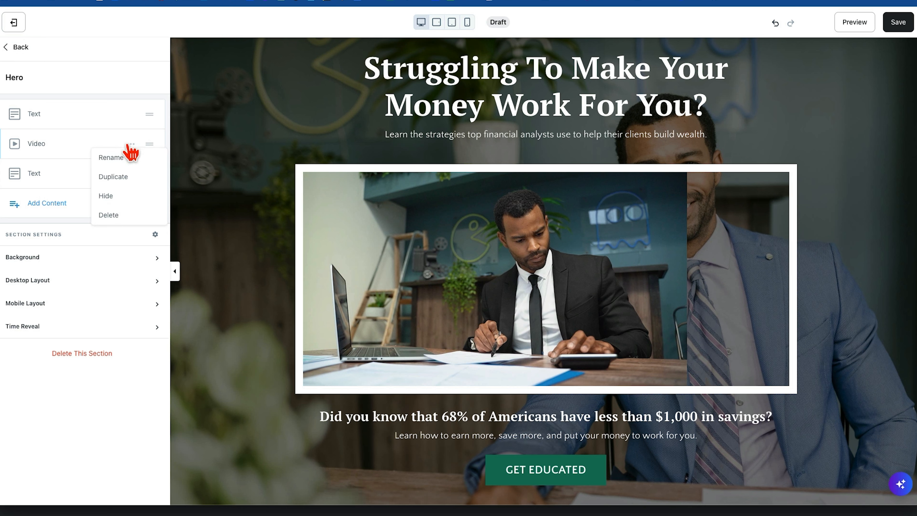
left_click(109, 196)
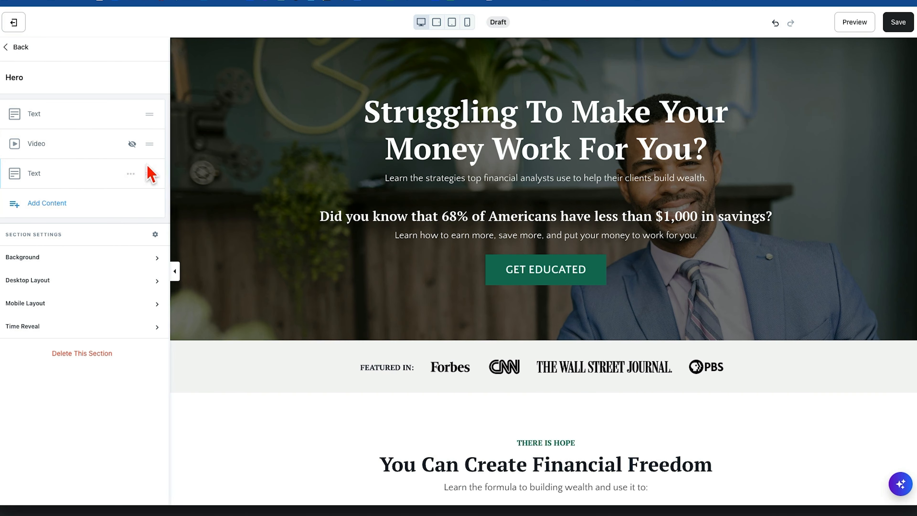
Adjust the opacity of the Hero section's background color to create a semi-transparent dark overlay over its background image.
left_click(157, 257)
scroll(137, 398, "down", 8)
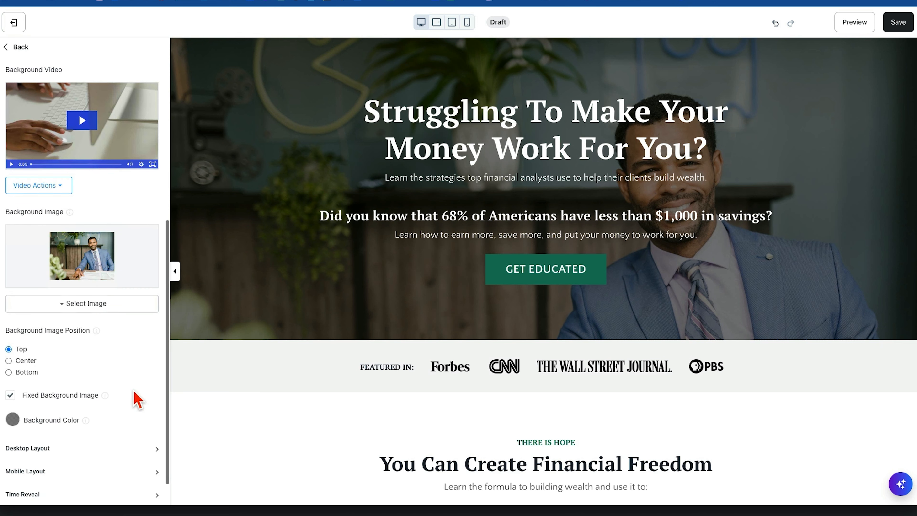
left_click(12, 400)
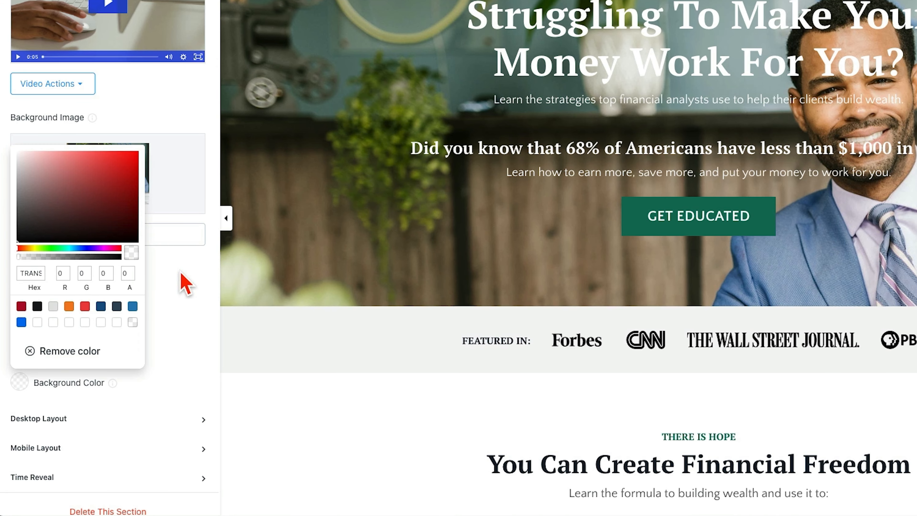
left_click(184, 283)
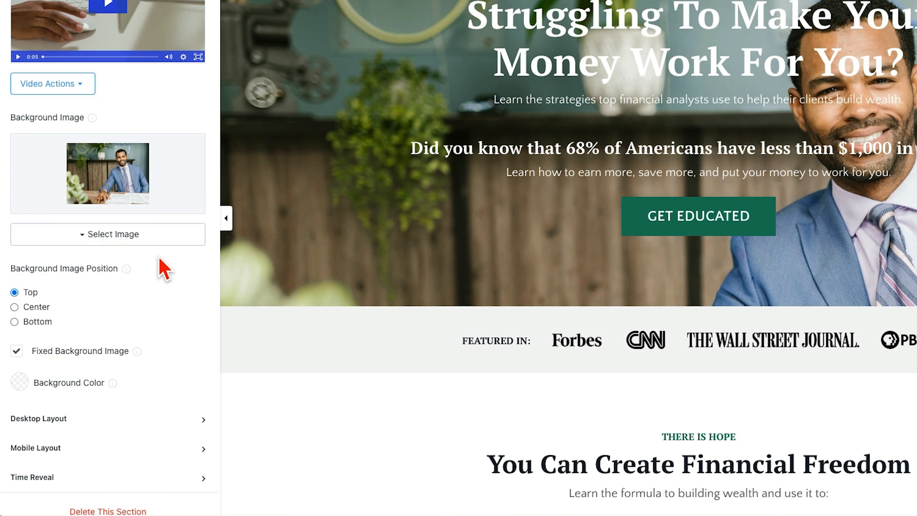
left_click(20, 382)
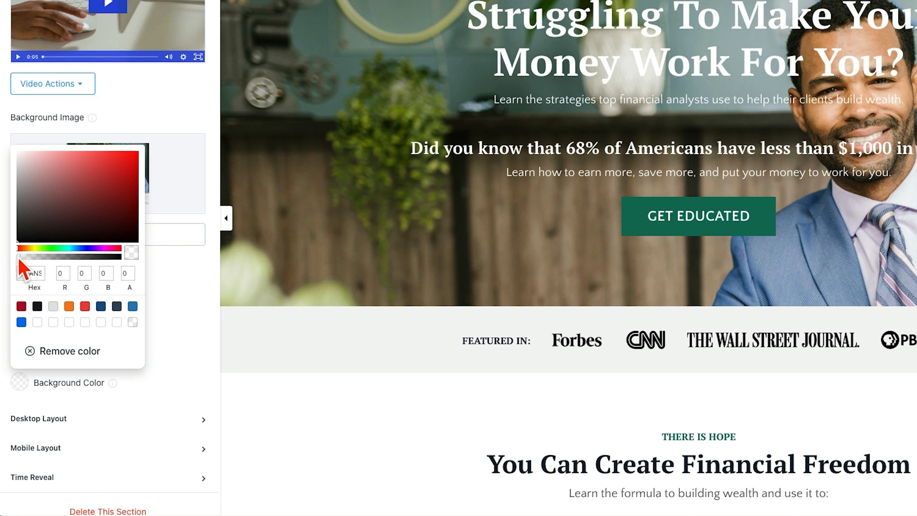
left_click_drag(19, 259, 67, 255)
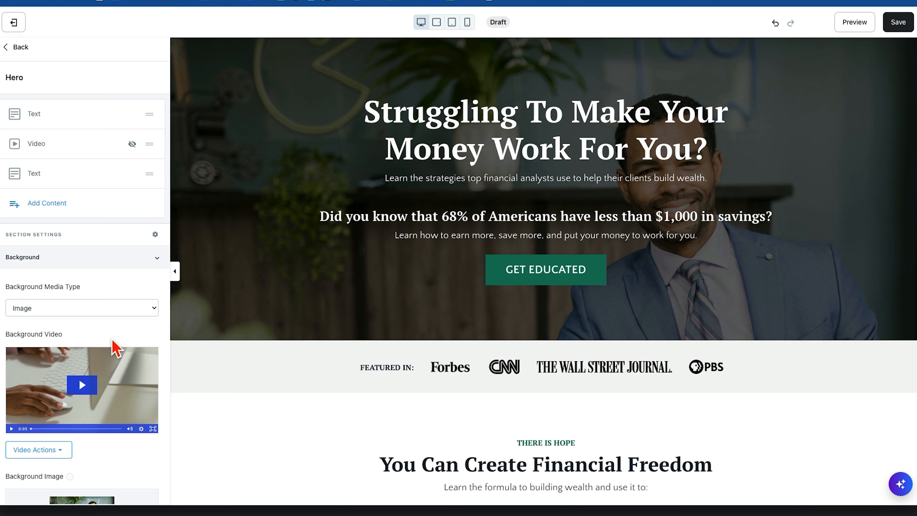
Review the Hero section's desktop layout options, including section padding, alignment and the full-width and full-height options.
scroll(120, 351, "down", 8)
left_click(157, 419)
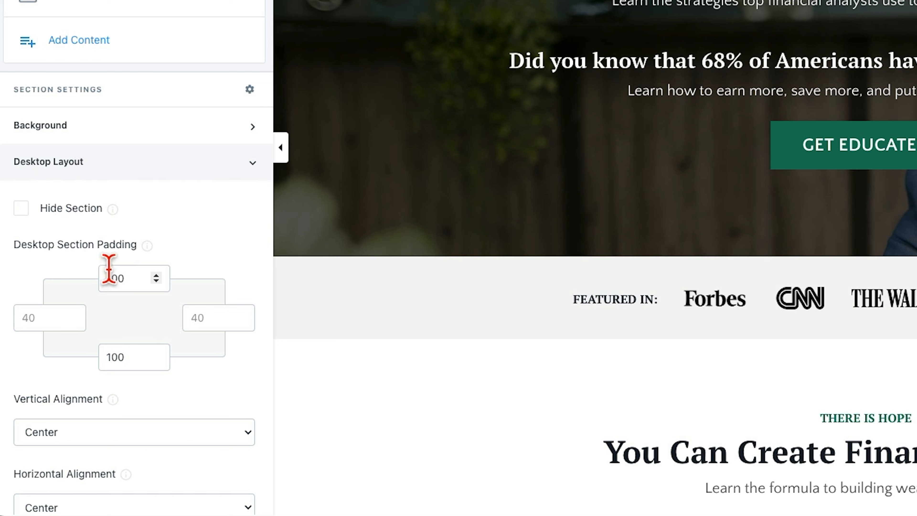
mouse_move(148, 252)
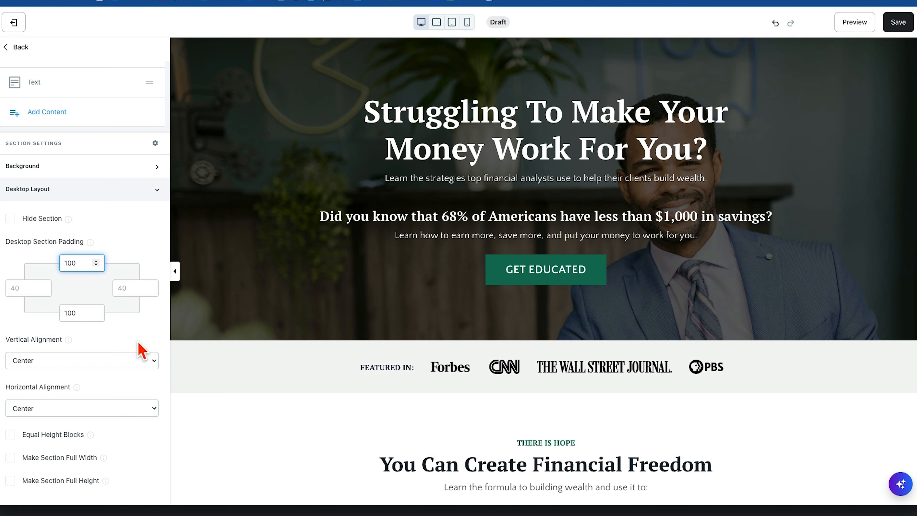
scroll(142, 350, "down", 2)
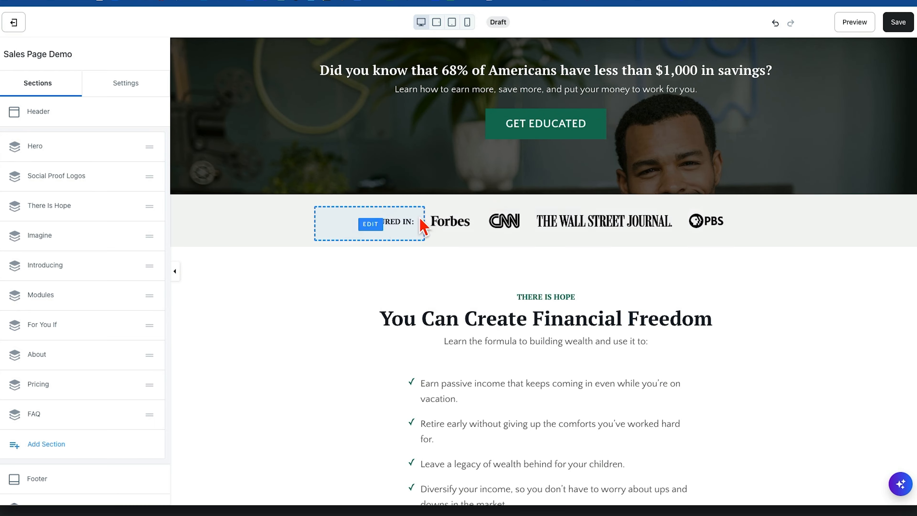
Inspect the Social Proof Logos section's text block and the settings of its logo image block.
left_click(76, 159)
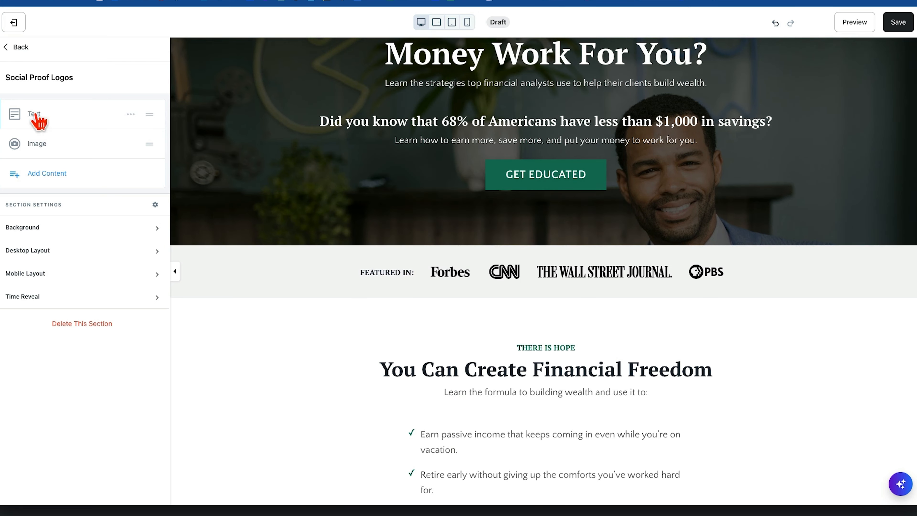
left_click(36, 115)
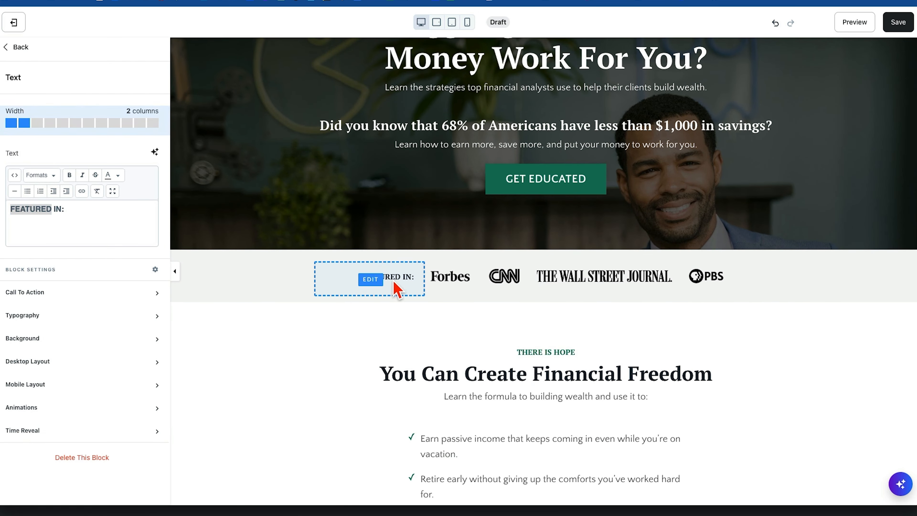
left_click(470, 286)
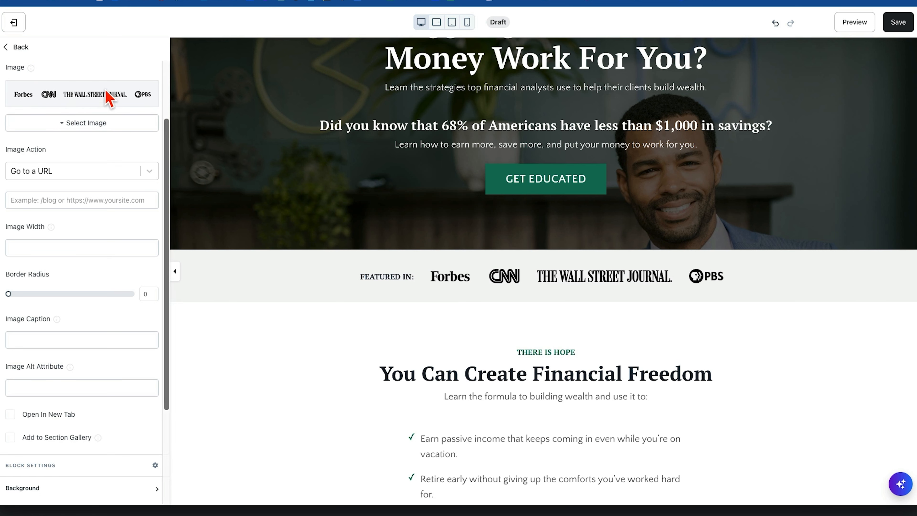
Return to the page's section list and hide the Social Proof Logos section.
left_click(9, 50)
left_click(131, 178)
left_click(109, 233)
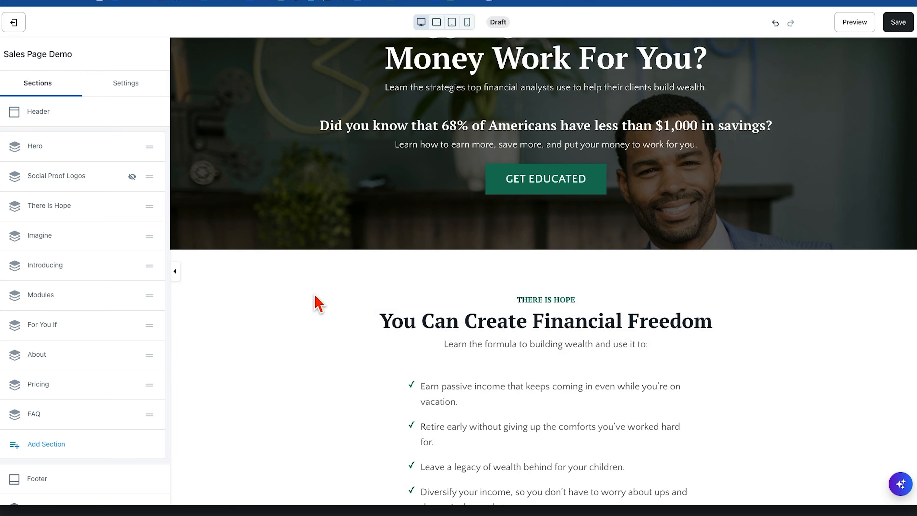
Set the There Is Hope section's top desktop padding to 10 and check its spacing below the Hero.
left_click(291, 301)
scroll(288, 293, "down", 4)
scroll(435, 216, "up", 1)
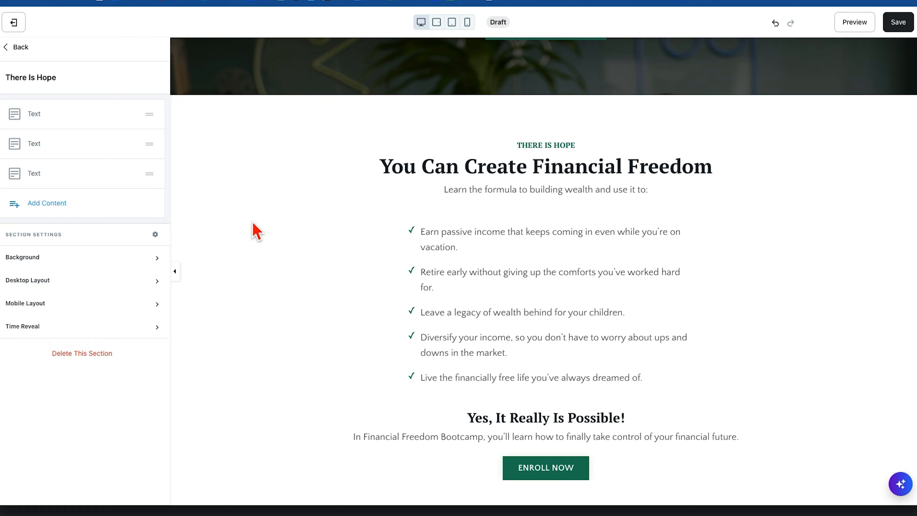
left_click(158, 283)
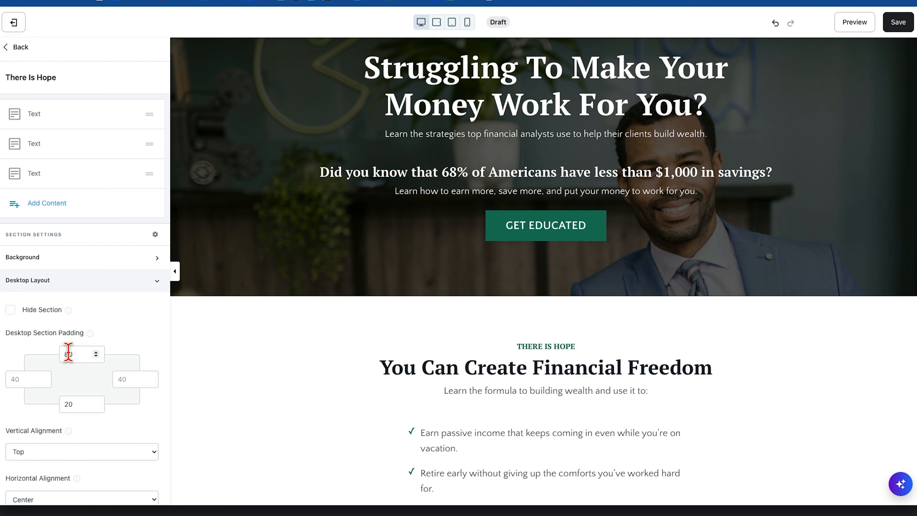
scroll(68, 351, "down", 1)
left_click_drag(68, 352, 61, 352)
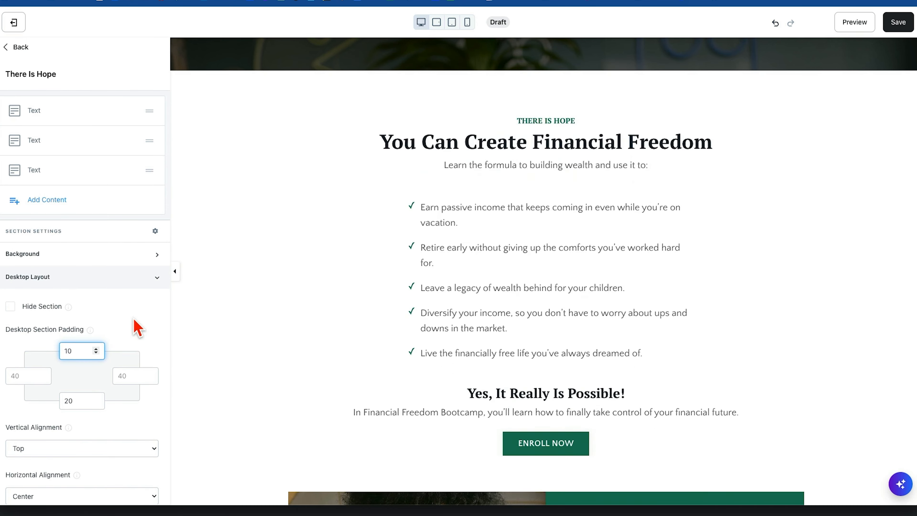
scroll(217, 280, "up", 7)
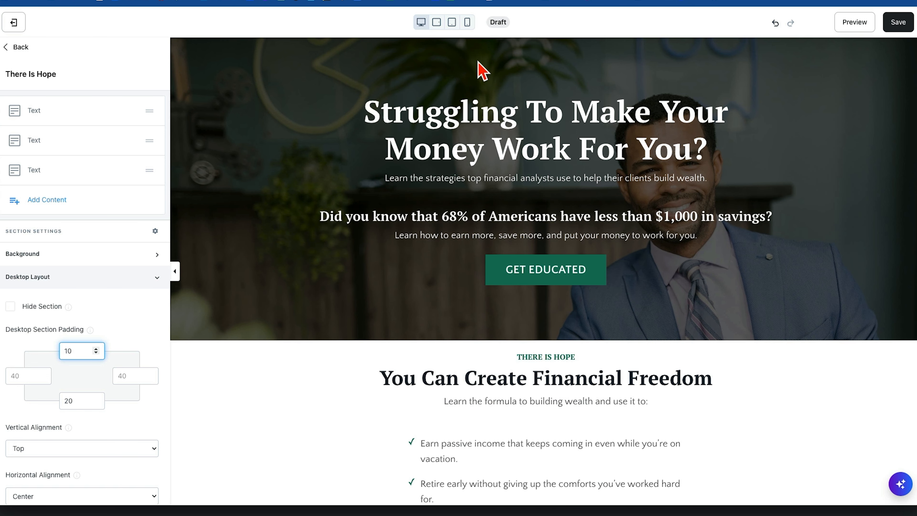
Check the Hero section's desktop padding and set the There Is Hope section's top desktop padding to 100.
left_click(359, 324)
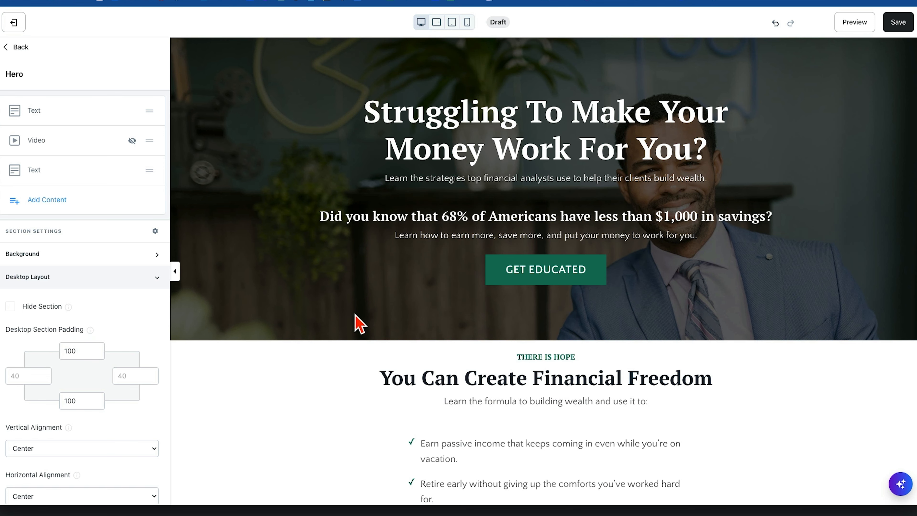
left_click(276, 376)
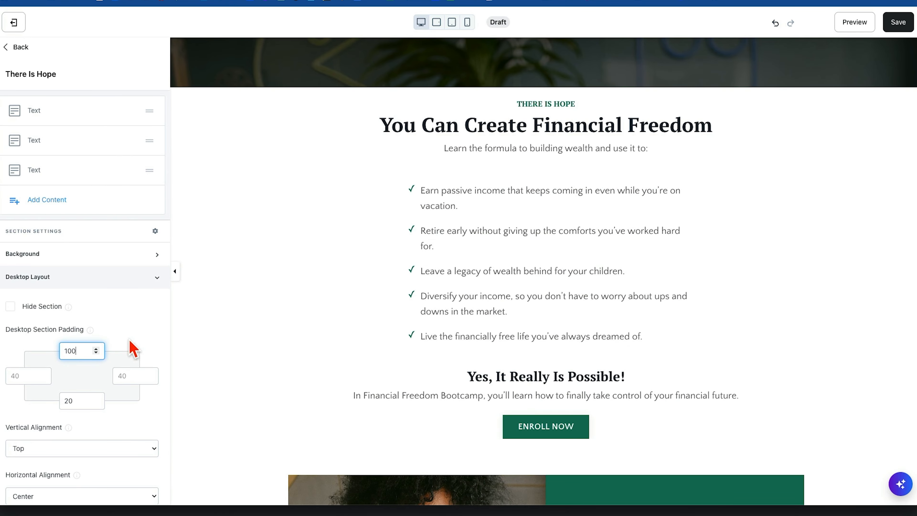
scroll(322, 274, "up", 7)
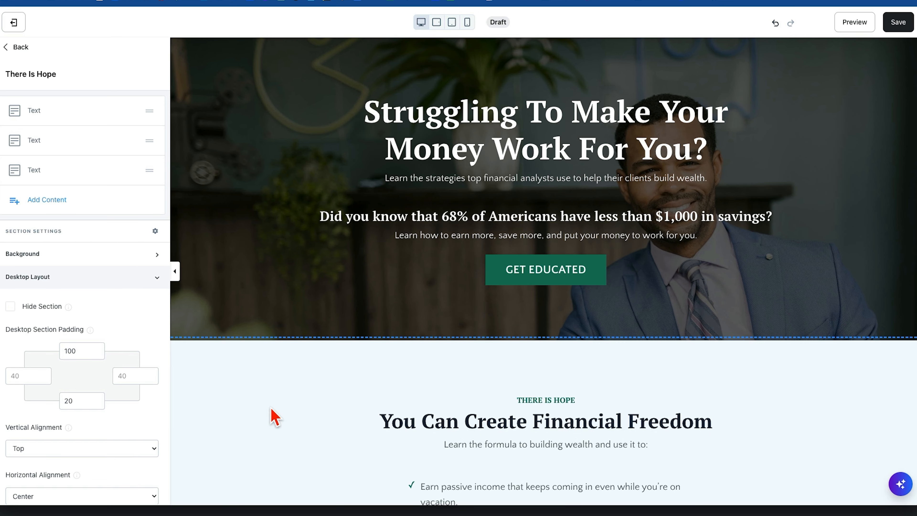
Set the width of the "You Can Create Financial Freedom" text block to 7 columns.
scroll(272, 415, "down", 7)
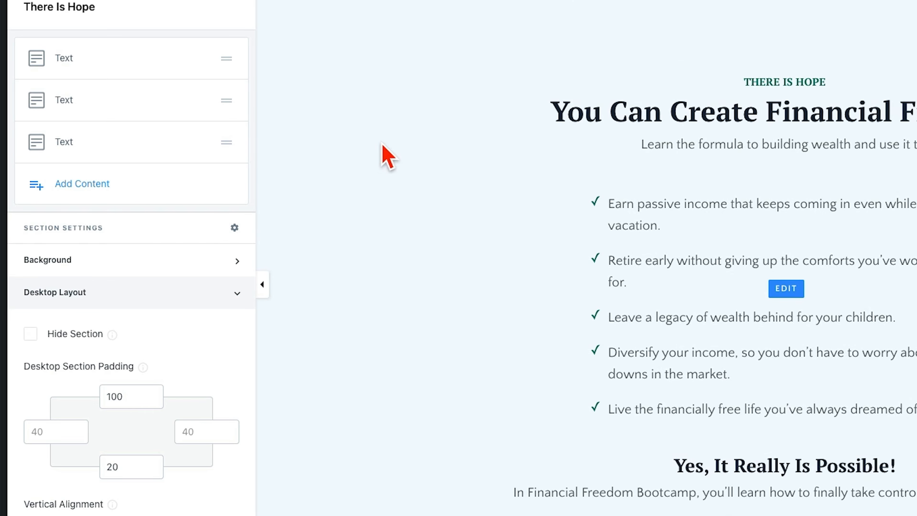
scroll(382, 153, "down", 2)
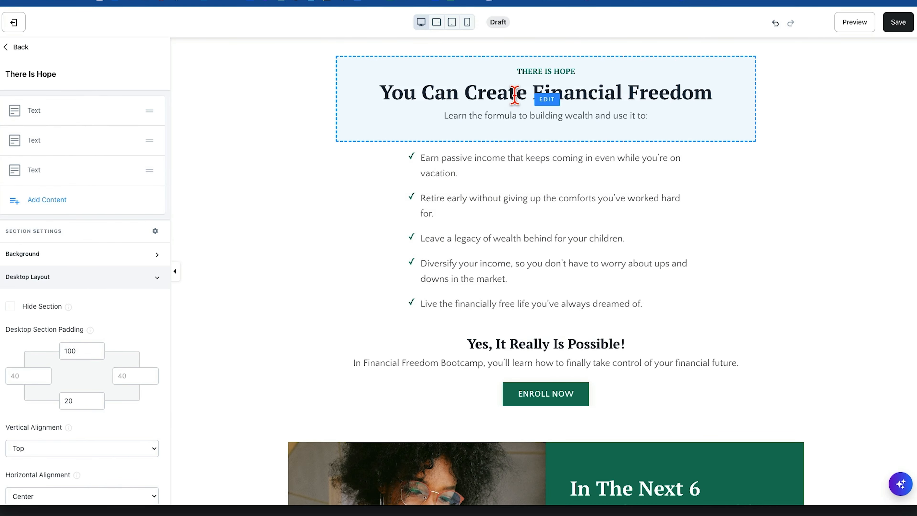
left_click(514, 94)
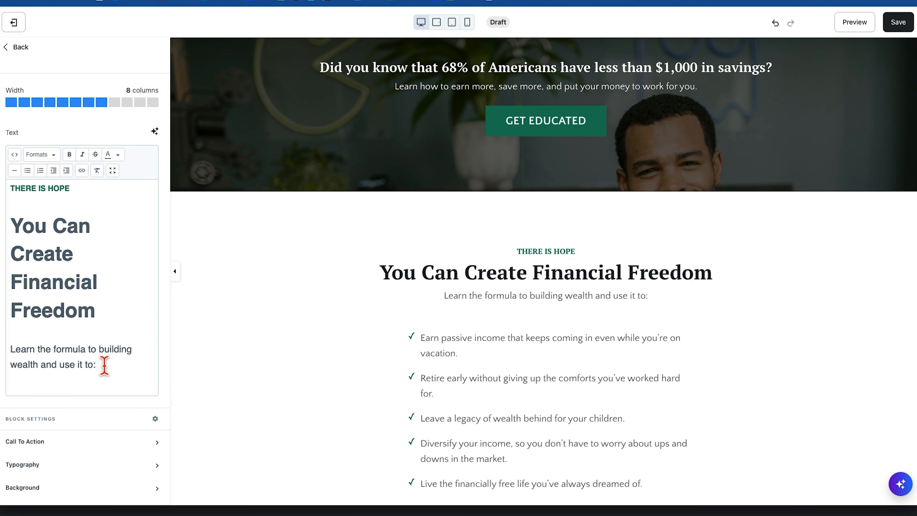
scroll(104, 366, "down", 3)
scroll(106, 227, "up", 3)
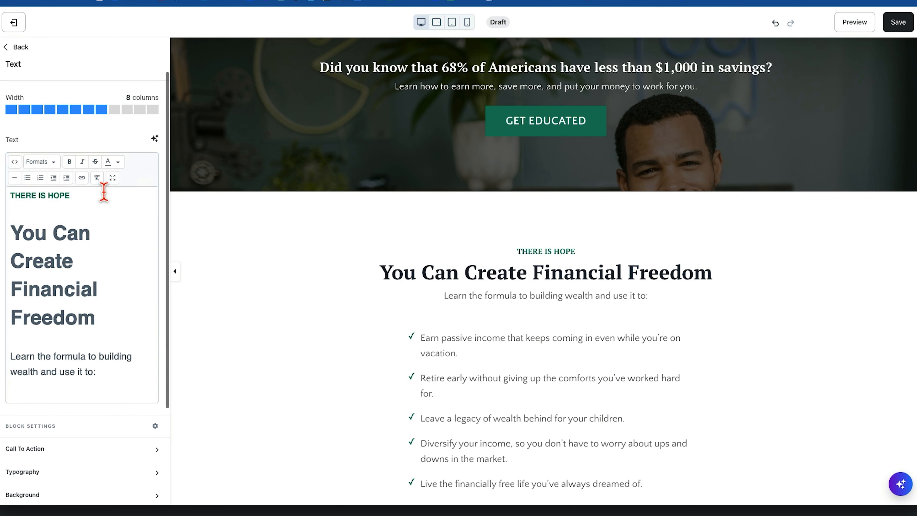
scroll(104, 192, "up", 1)
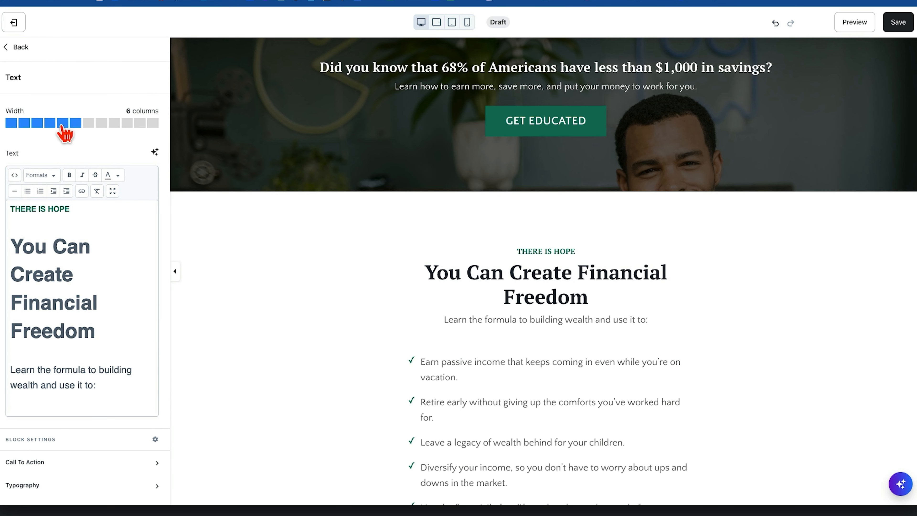
left_click(50, 124)
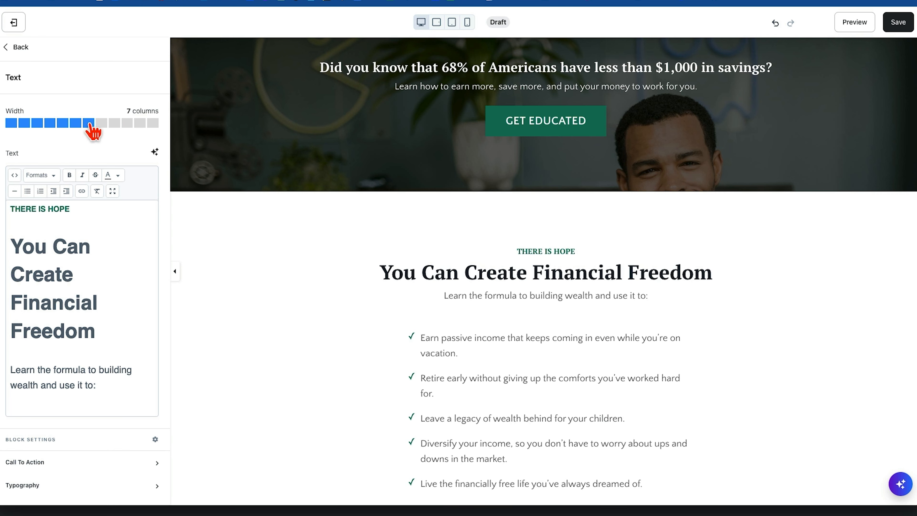
Open the There Is Hope section's checkmark list text block and widen the editing sidebar.
scroll(343, 369, "down", 5)
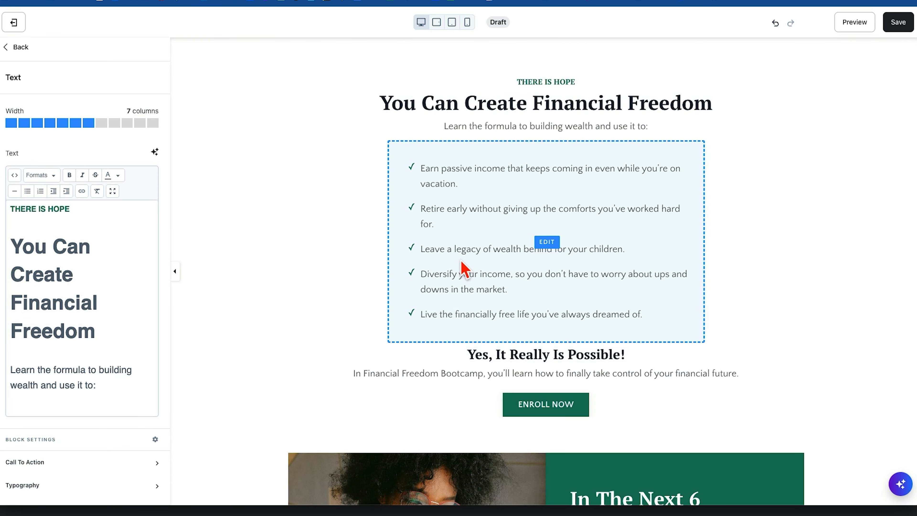
left_click(463, 267)
left_click_drag(169, 238, 285, 237)
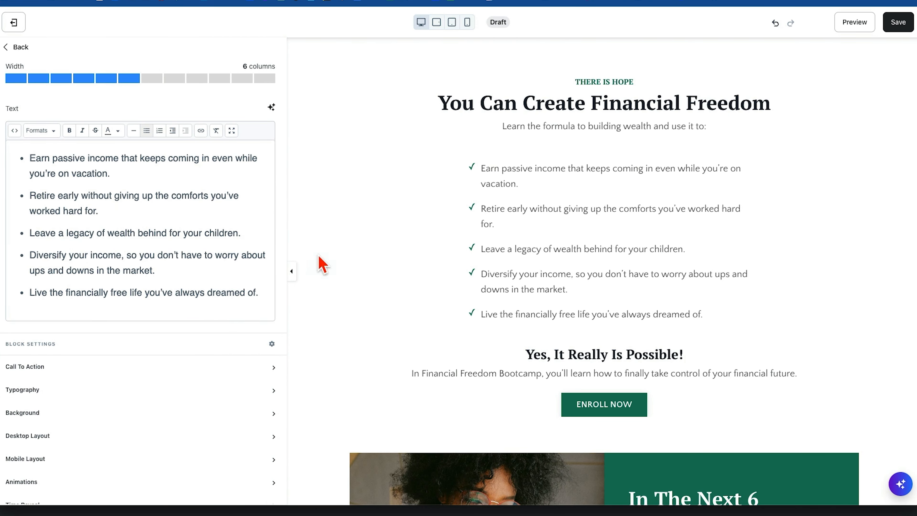
Open the "Yes, It Really Is Possible!" text block and review its call to action settings.
scroll(397, 297, "down", 3)
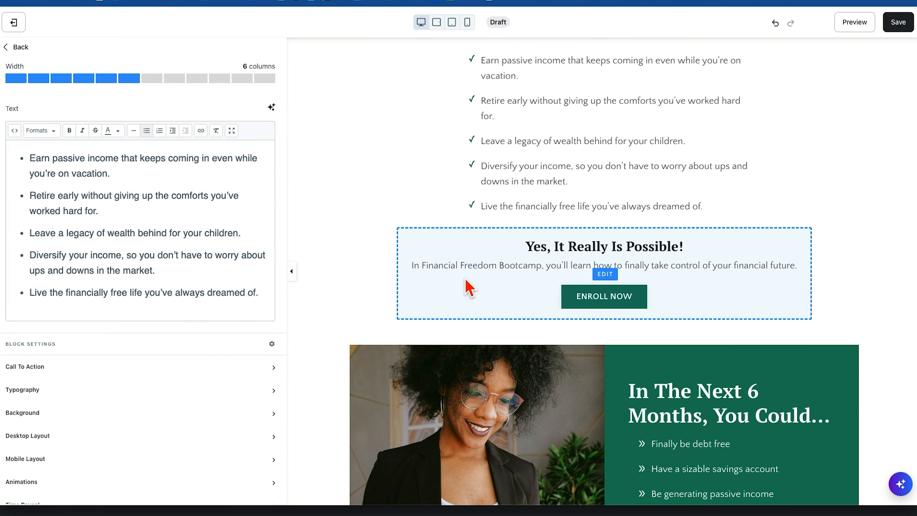
left_click(469, 288)
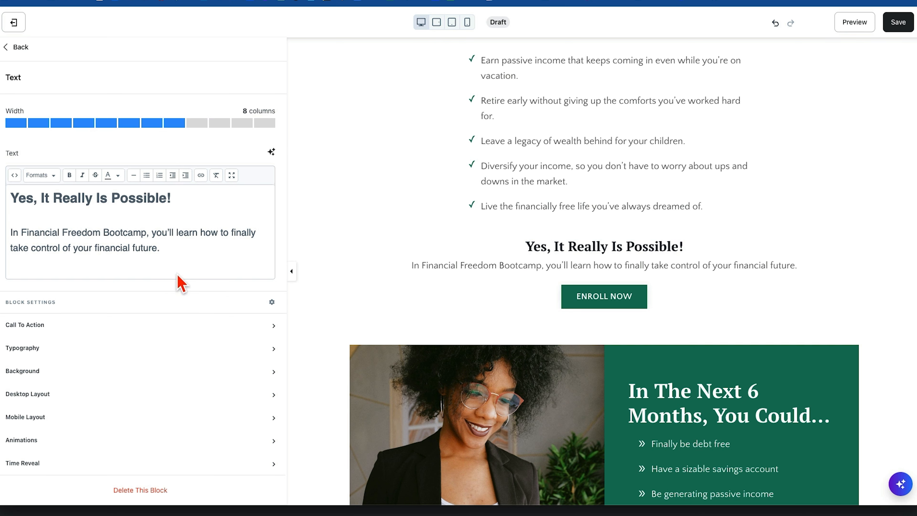
left_click(275, 331)
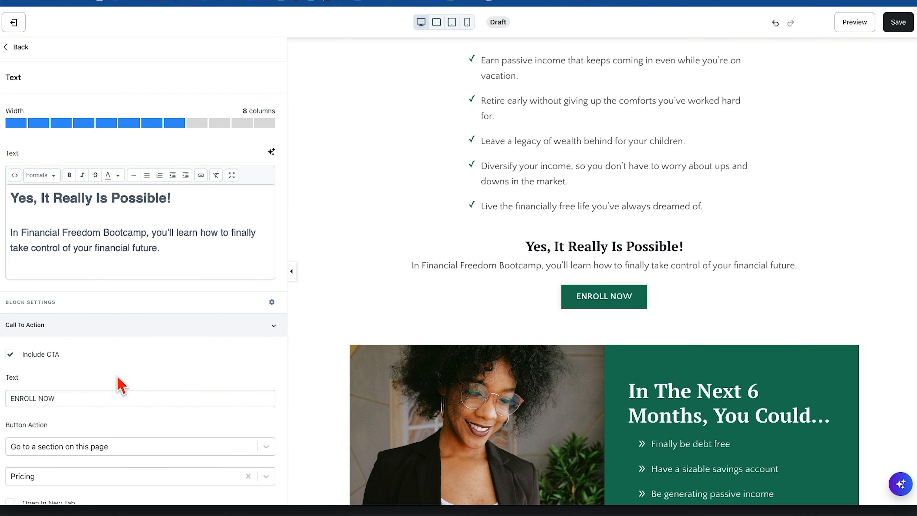
scroll(116, 465, "down", 6)
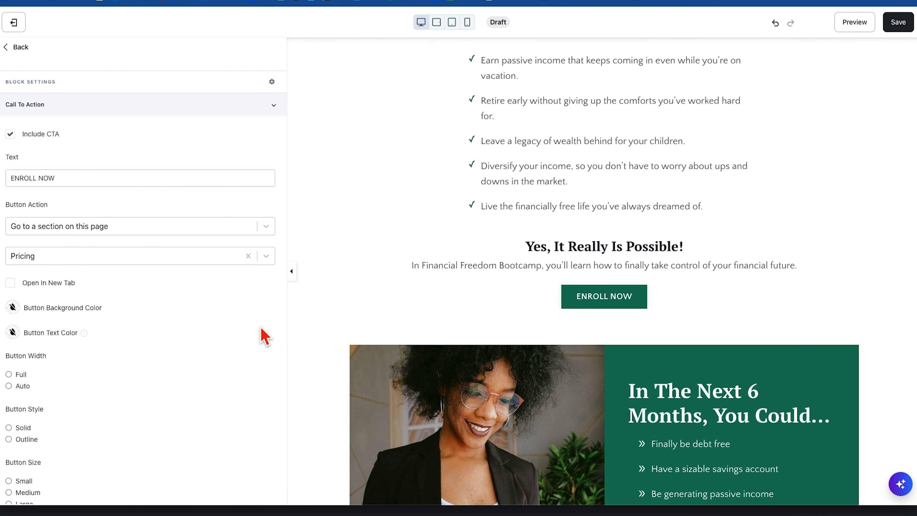
scroll(262, 329, "up", 6)
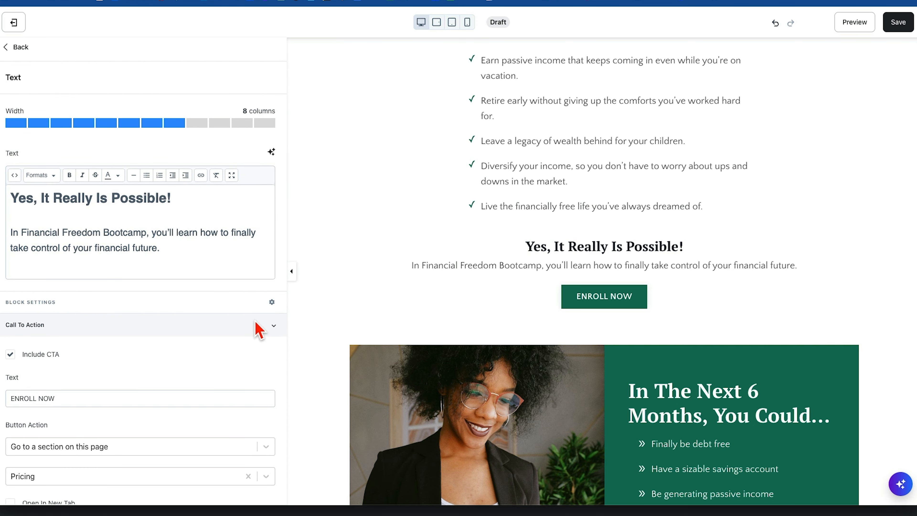
Leave the There Is Hope section and open the Favicon options in the page-wide settings.
left_click(18, 49)
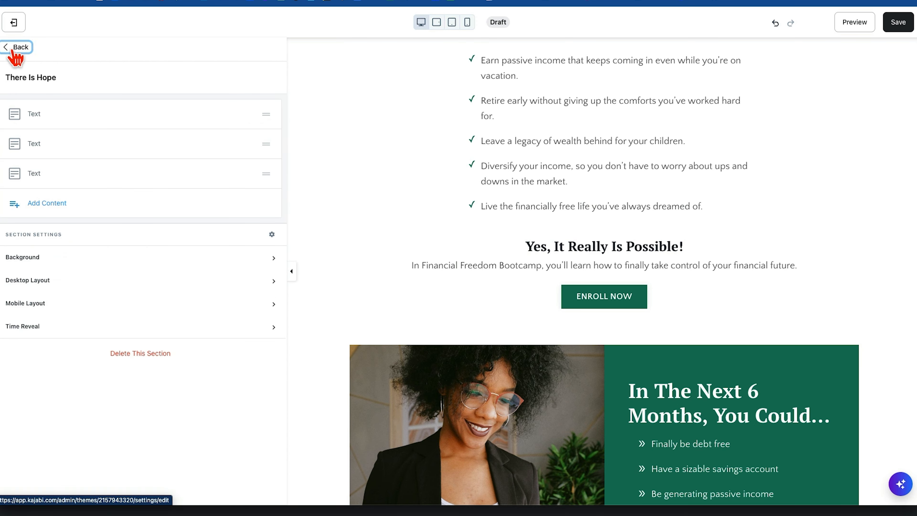
left_click(13, 51)
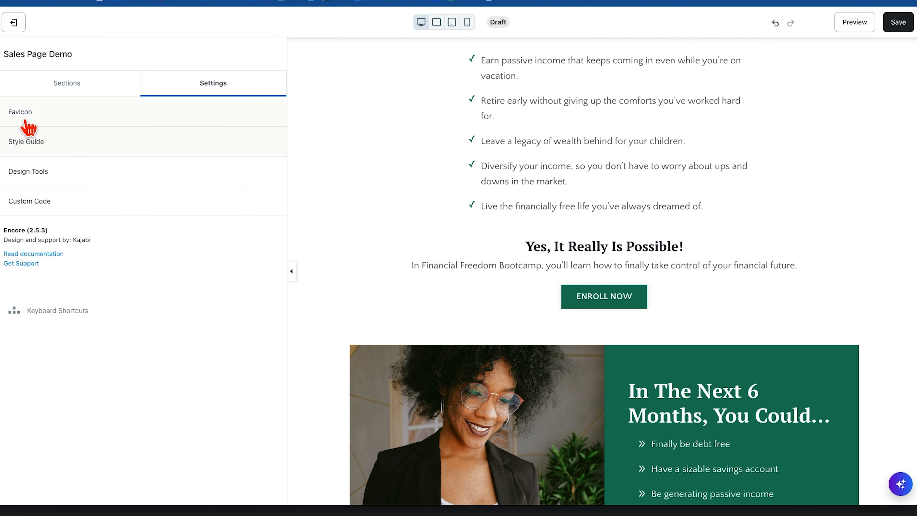
left_click(25, 119)
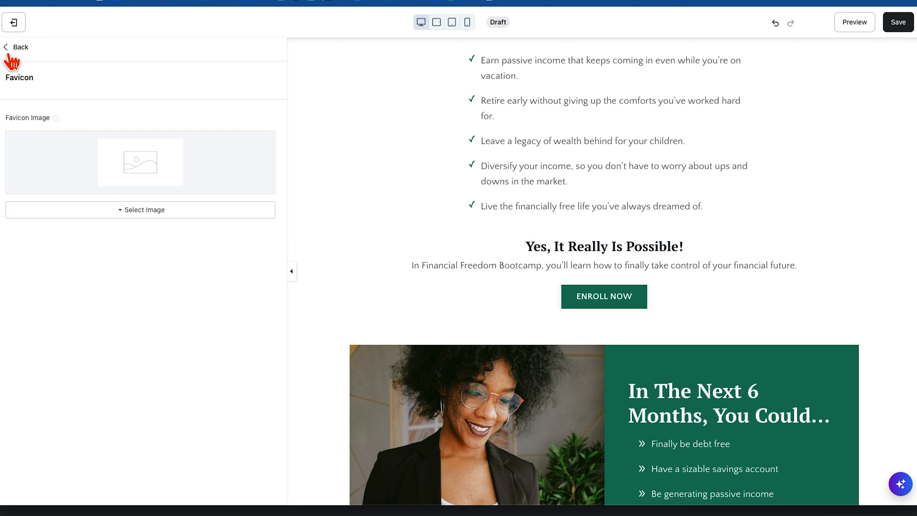
Check the favicon image requirements, then open the Style Guide and review its background, primary color and button settings.
mouse_move(57, 119)
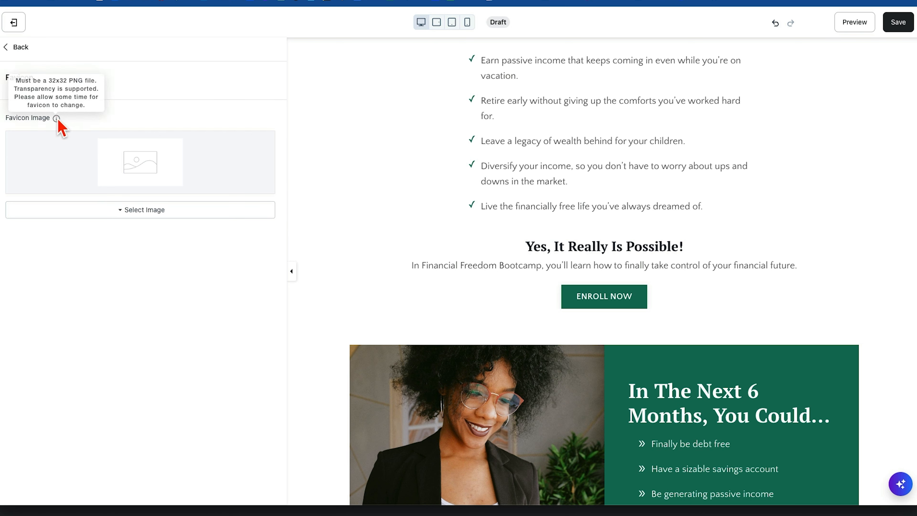
left_click(7, 47)
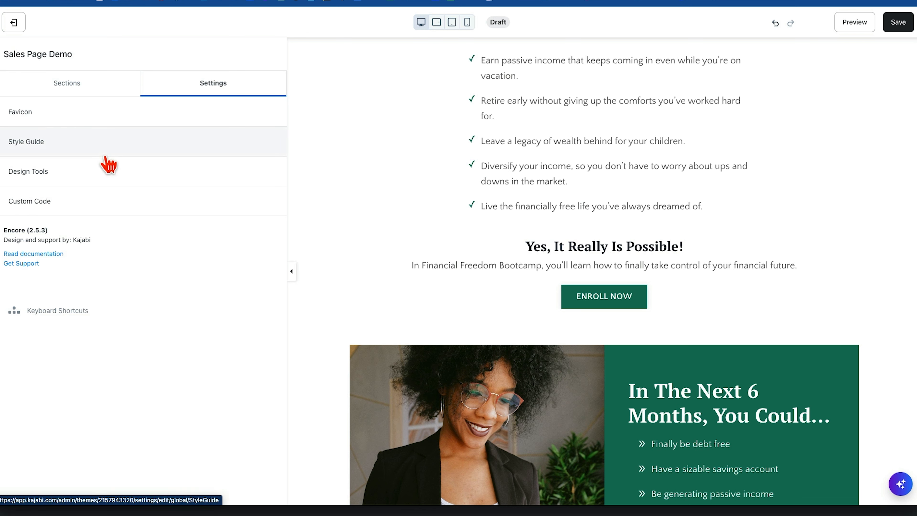
left_click(31, 148)
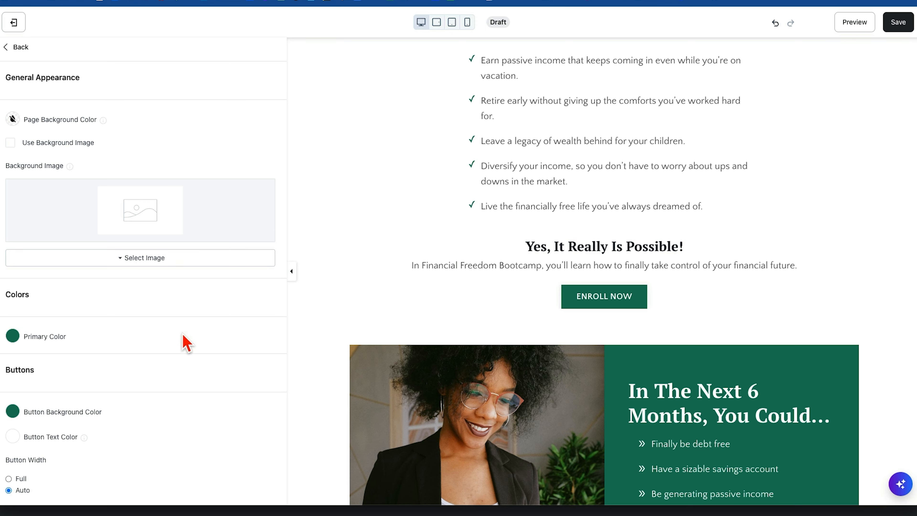
scroll(187, 343, "down", 5)
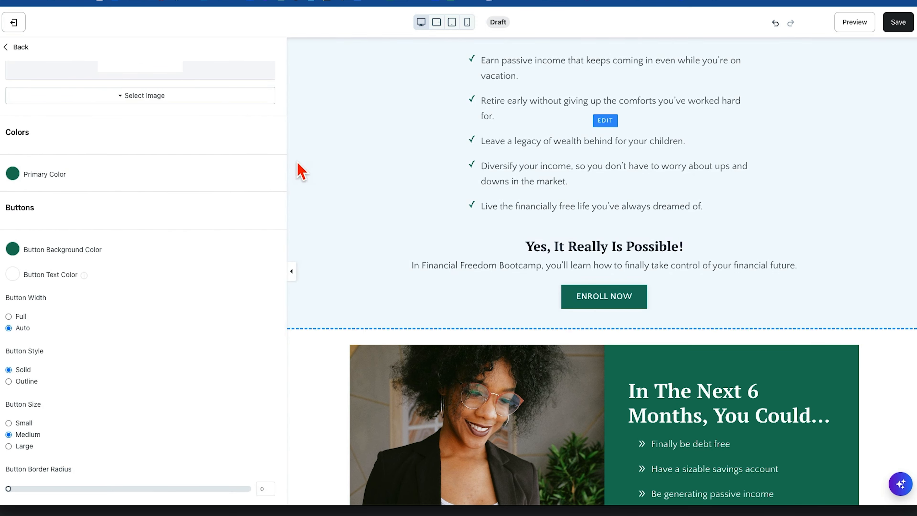
scroll(182, 273, "up", 2)
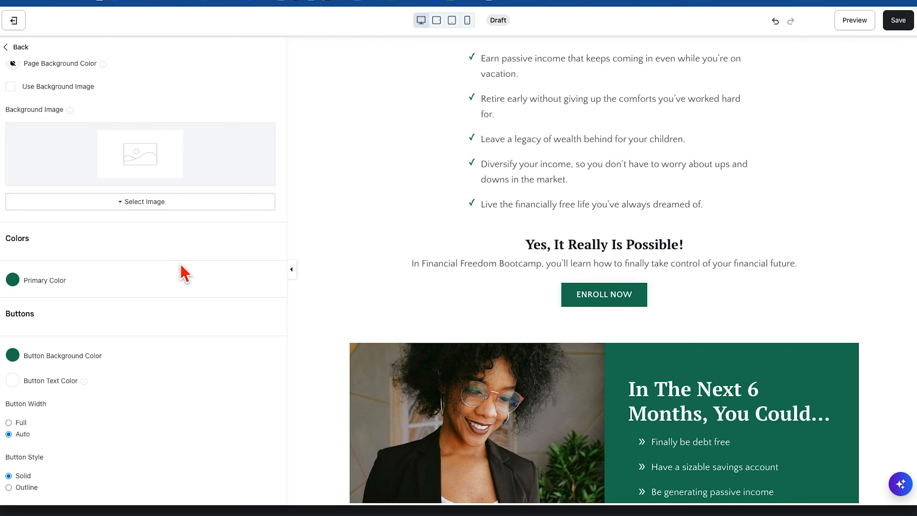
scroll(185, 281, "down", 2)
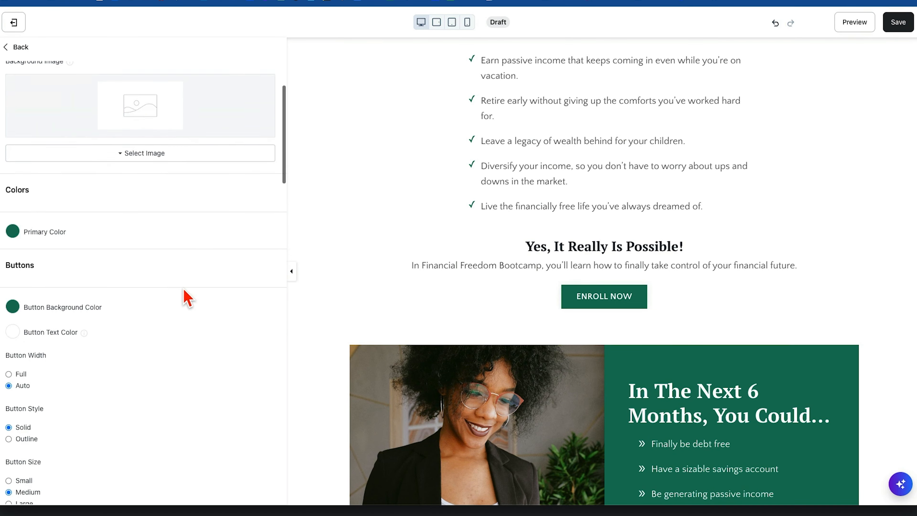
scroll(186, 298, "down", 3)
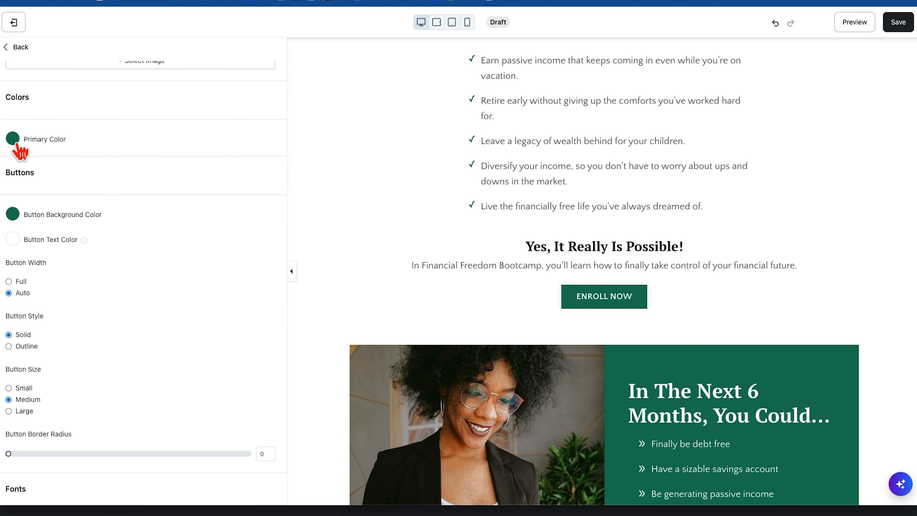
Examine how the primary color is used across the module, bootcamp and introduction sections of the page.
scroll(488, 412, "down", 15)
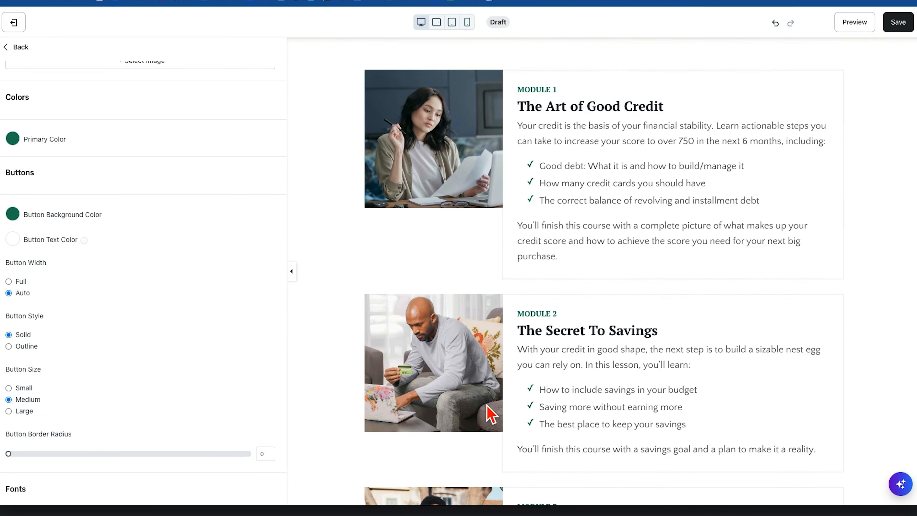
scroll(489, 412, "down", 20)
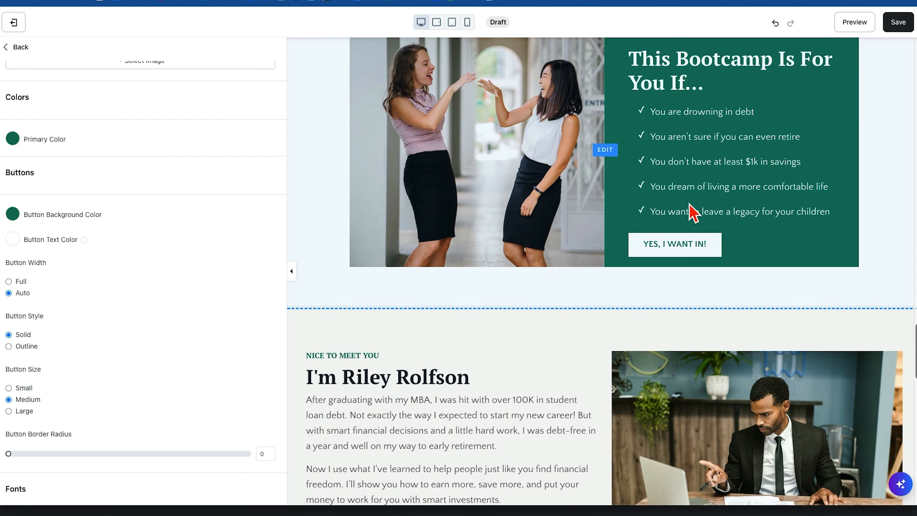
scroll(693, 213, "up", 20)
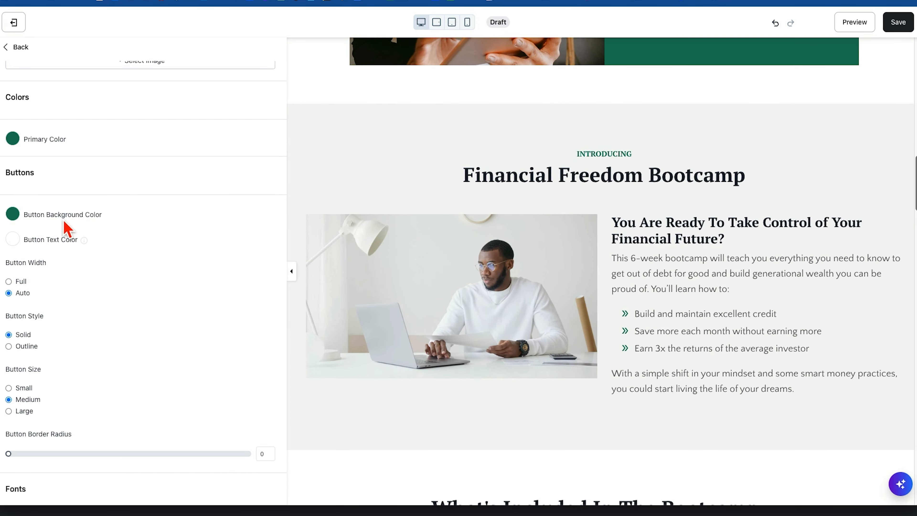
scroll(605, 275, "down", 10)
scroll(450, 327, "up", 3)
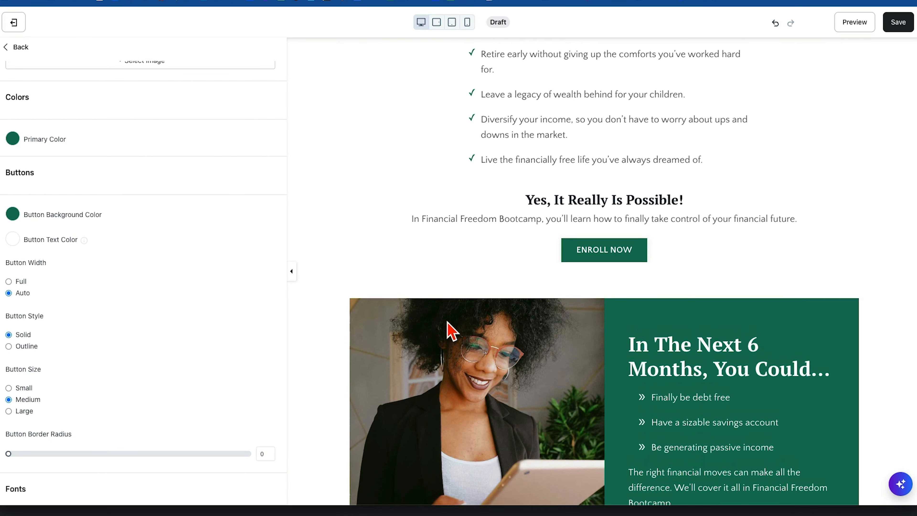
Set the Style Guide's Button Background Color to the orange swatch and save the page.
left_click(15, 217)
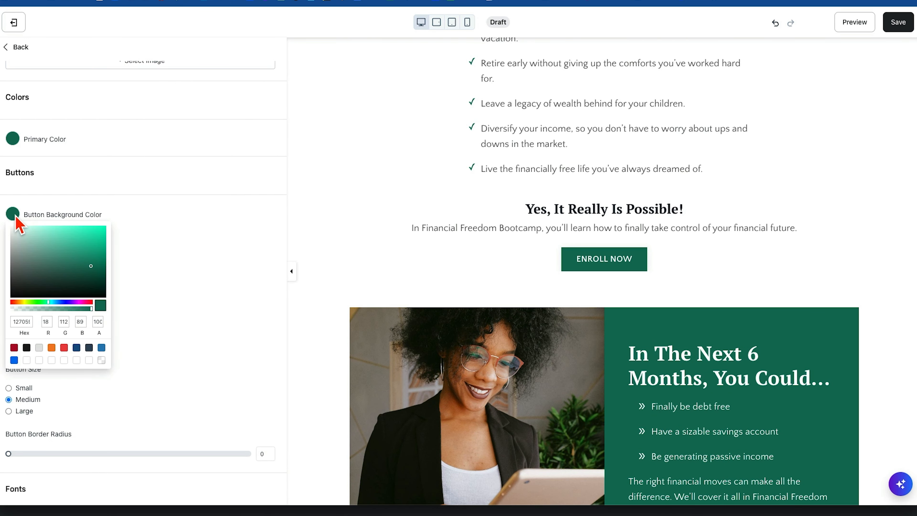
left_click(52, 348)
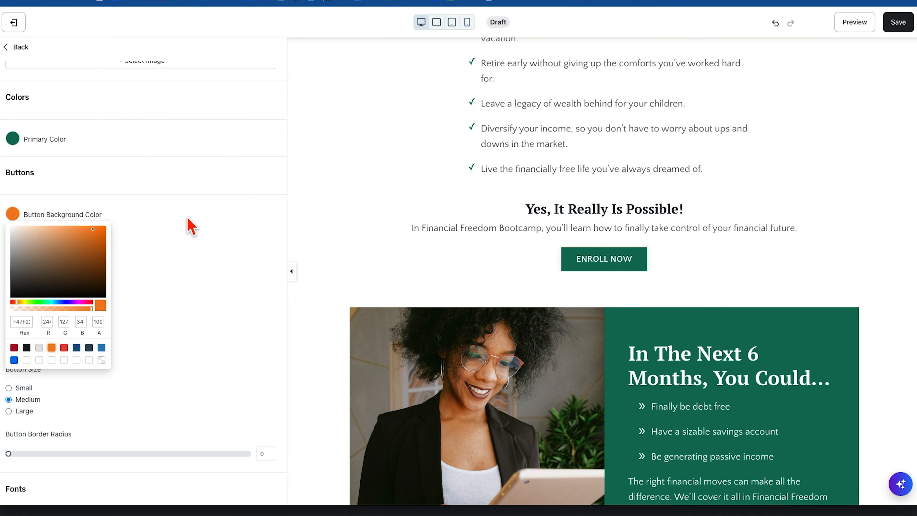
left_click(191, 225)
left_click(902, 24)
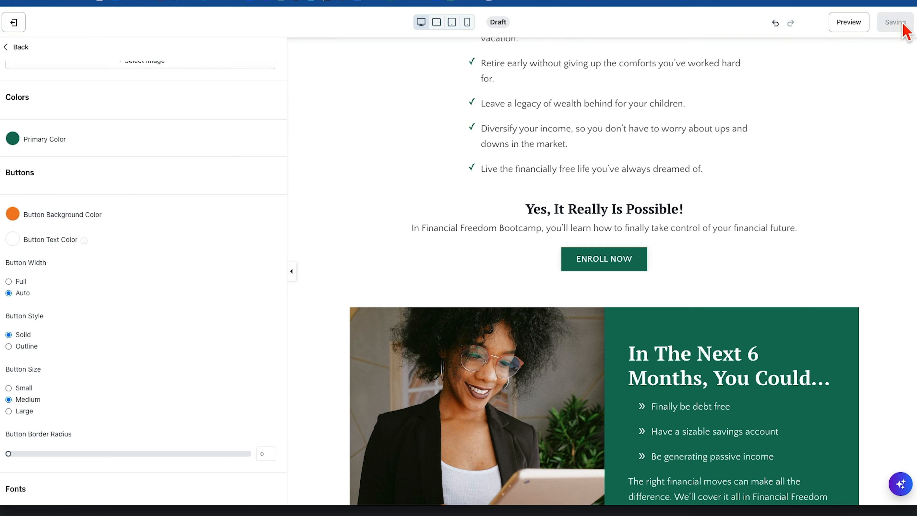
Review the buttons throughout the page, including the pricing area, then undo the button background color change.
scroll(749, 429, "down", 20)
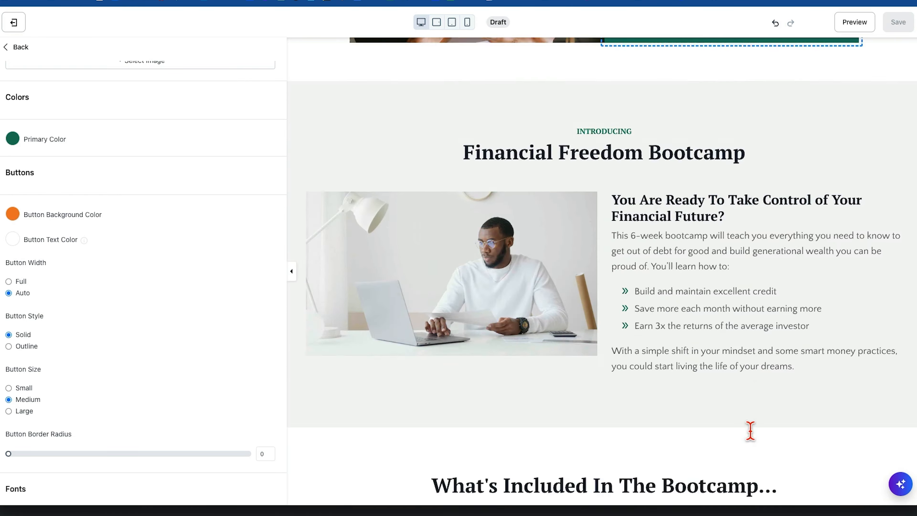
scroll(750, 430, "down", 20)
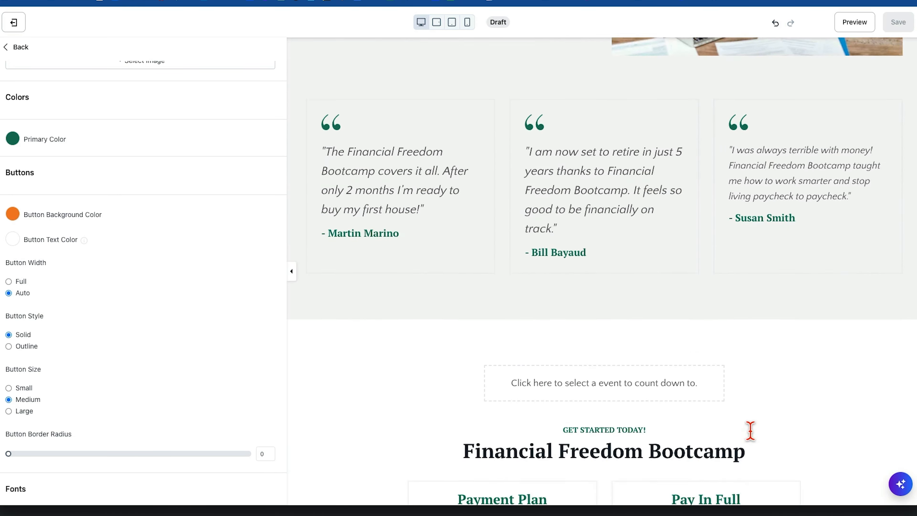
scroll(749, 430, "up", 10)
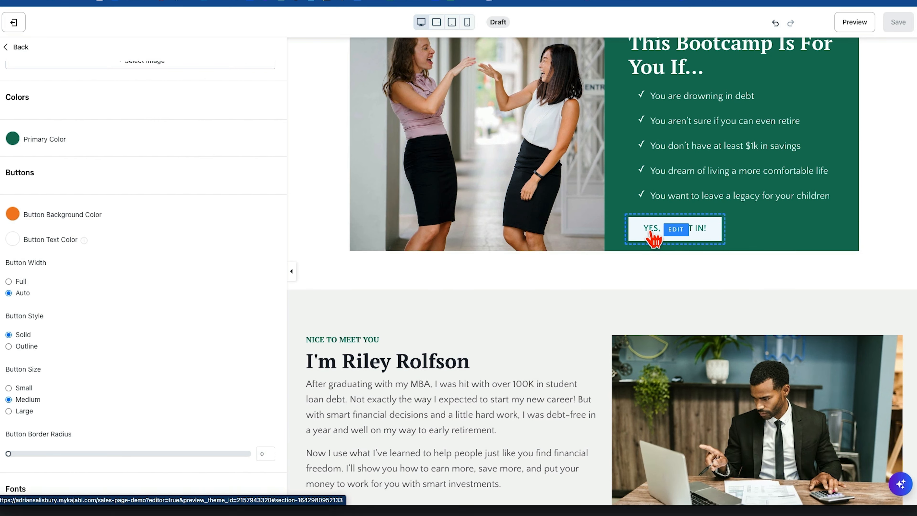
scroll(652, 238, "down", 10)
scroll(654, 238, "down", 8)
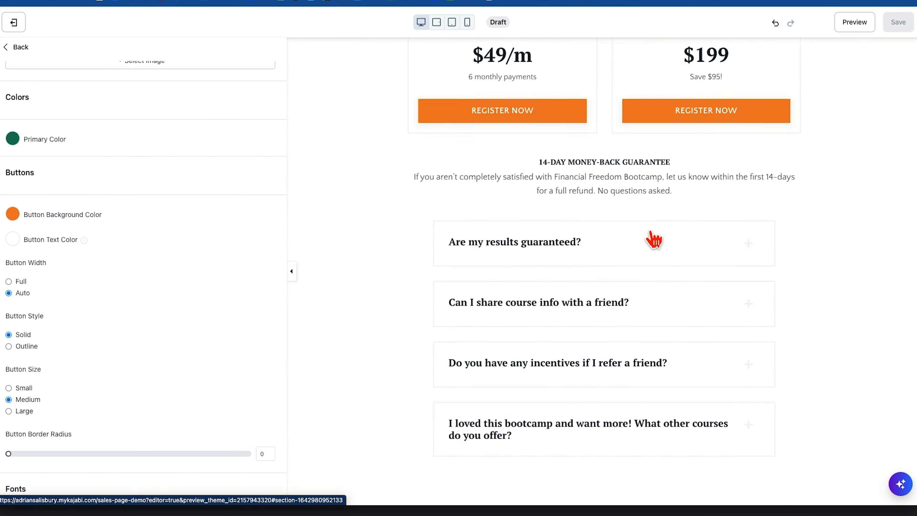
scroll(653, 238, "up", 5)
scroll(653, 238, "down", 6)
scroll(653, 239, "up", 10)
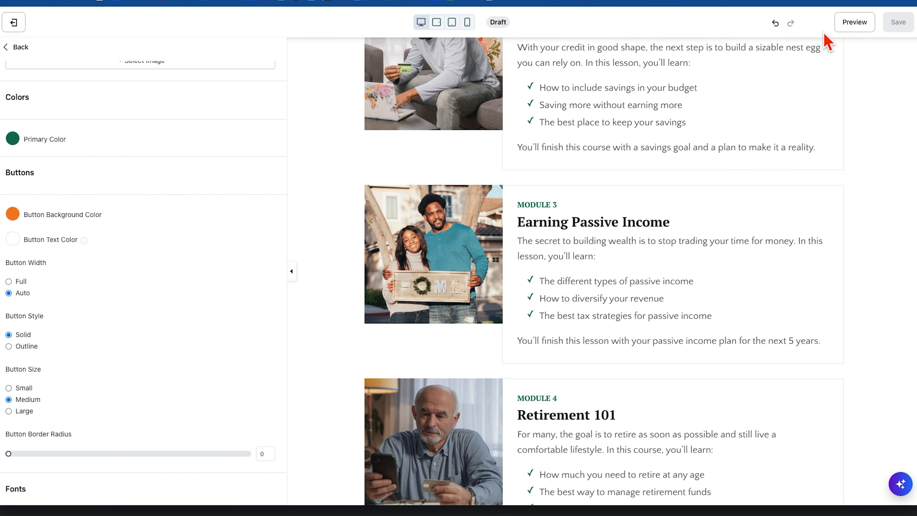
left_click(775, 23)
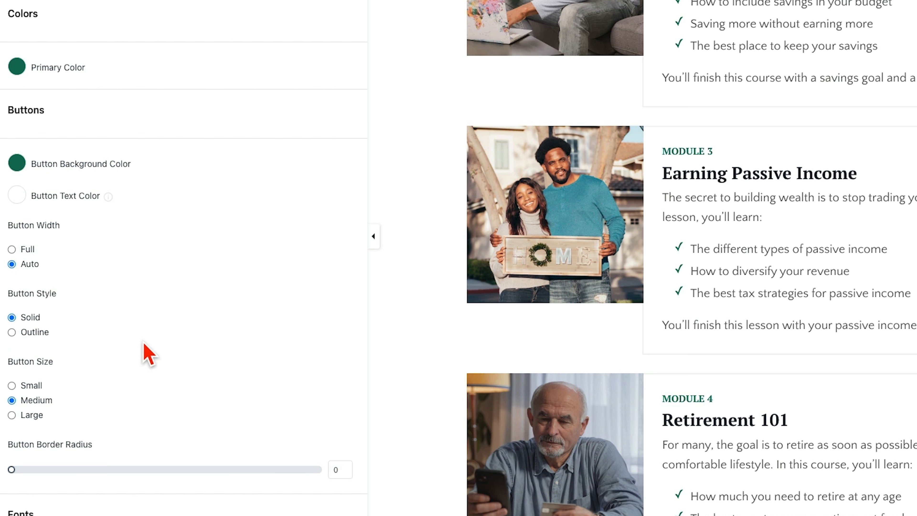
Review the Style Guide's button and font settings and look through the Body Font choices.
scroll(151, 359, "down", 7)
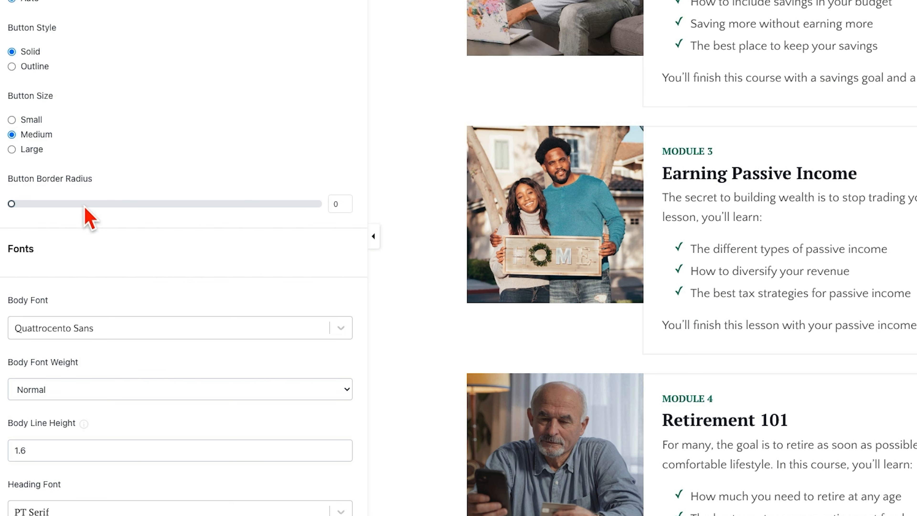
scroll(170, 317, "down", 7)
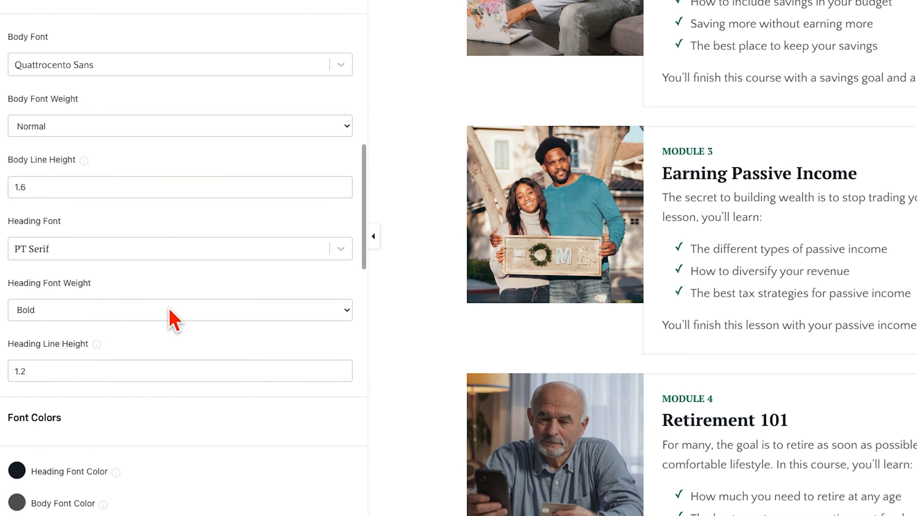
left_click(133, 64)
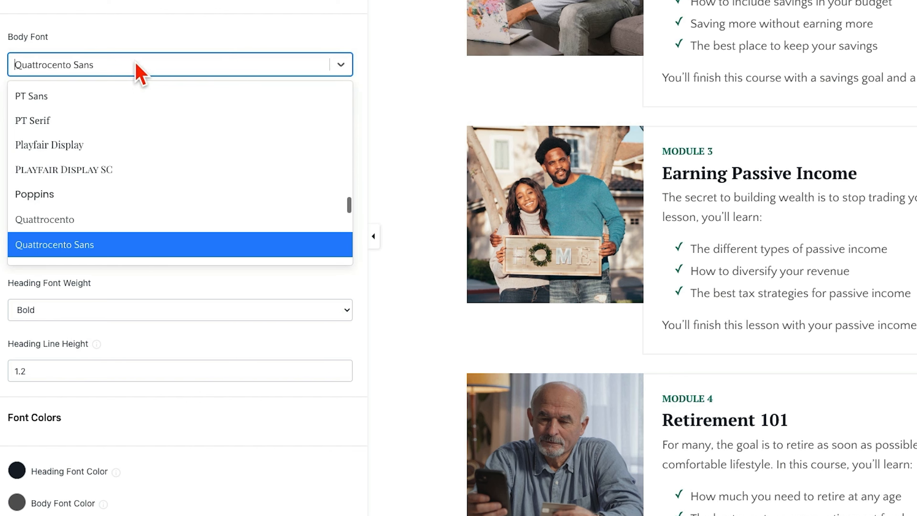
left_click(164, 39)
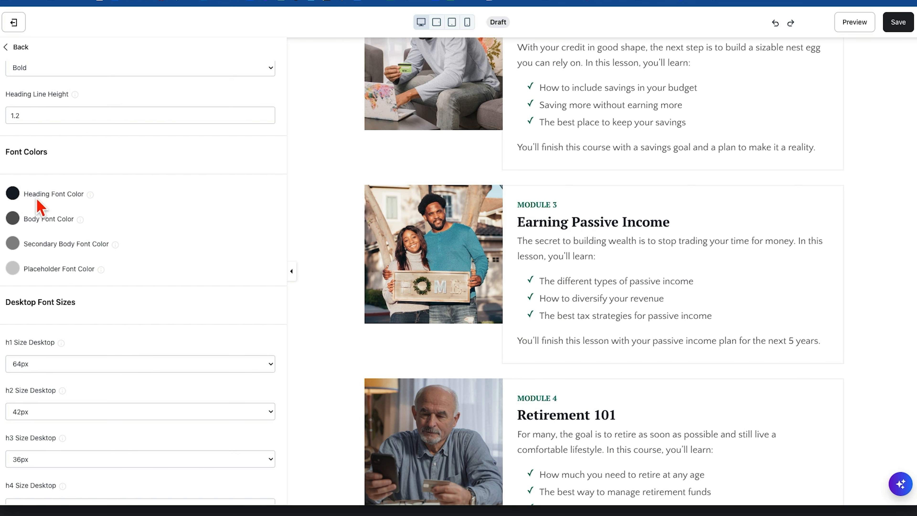
Review the Style Guide's font colors, desktop and mobile font sizes, and error message colors.
scroll(205, 299, "down", 5)
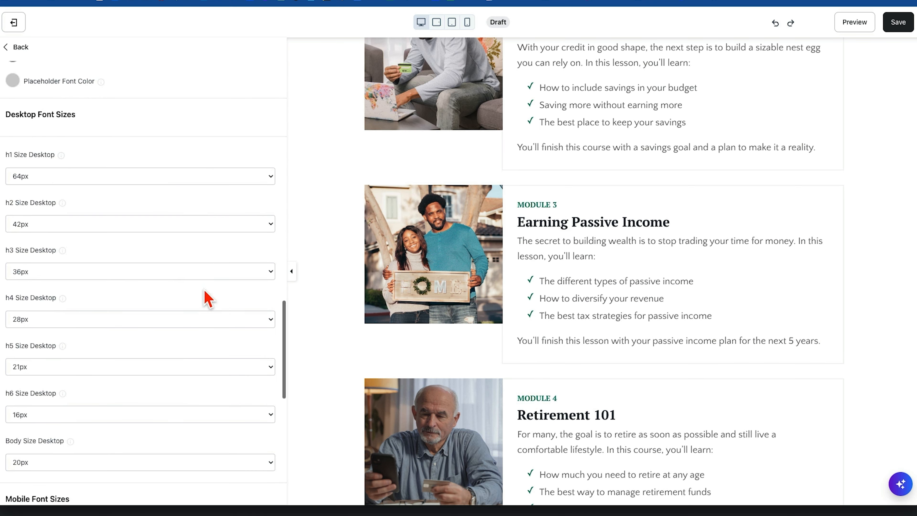
scroll(178, 405, "down", 2)
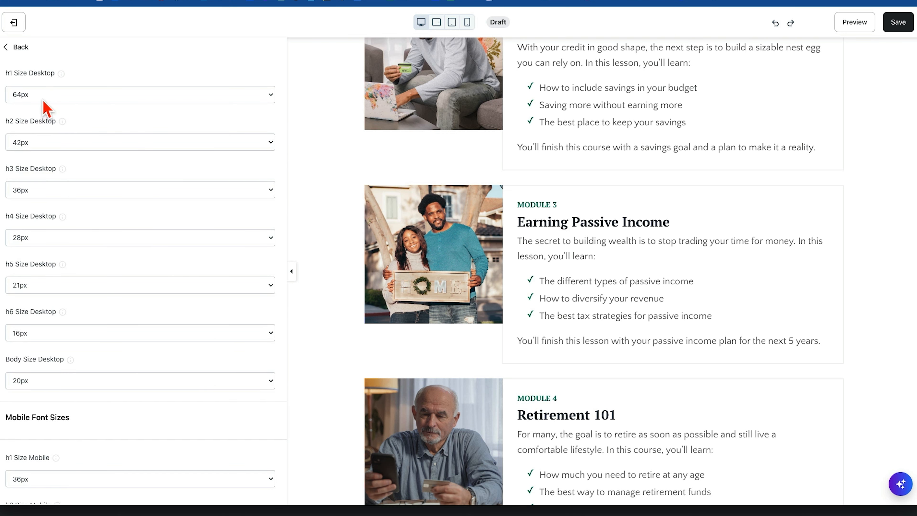
scroll(37, 347, "down", 6)
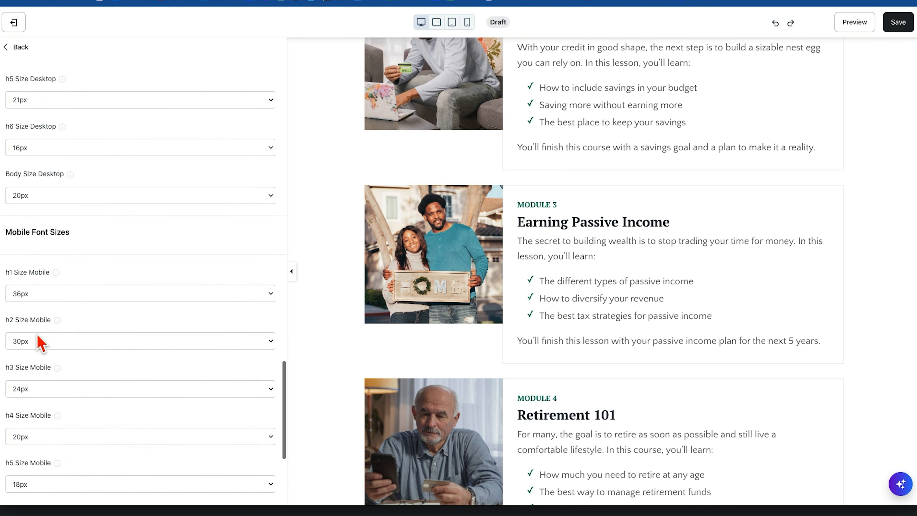
scroll(121, 424, "down", 4)
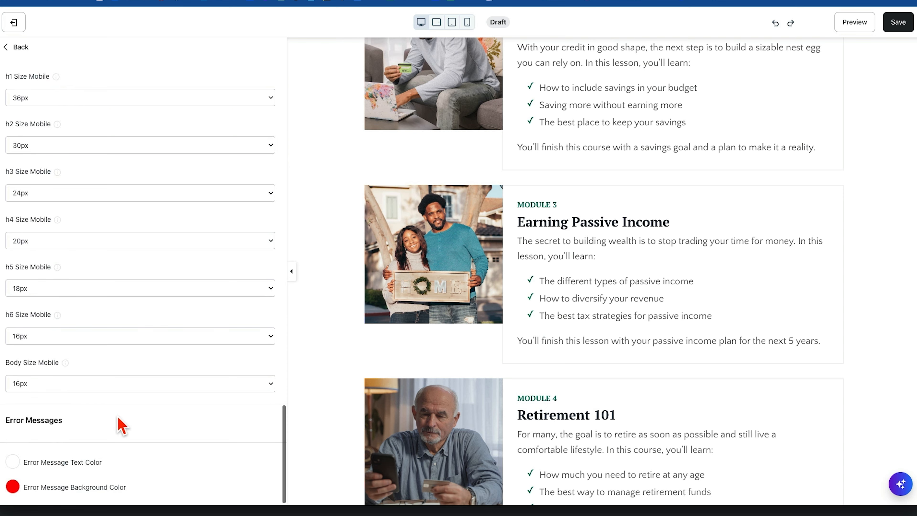
scroll(122, 425, "up", 20)
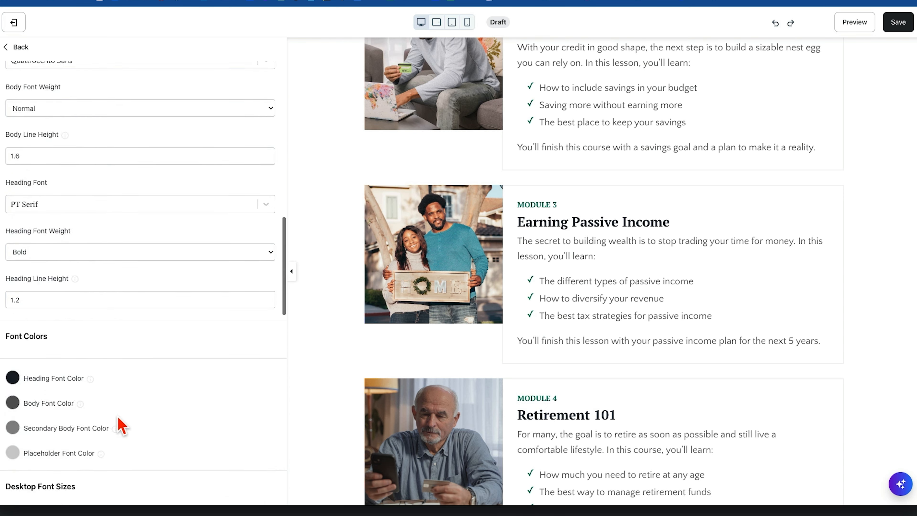
Turn on Show guides in Design Tools, save the page and look over the section and block outlines.
left_click(20, 49)
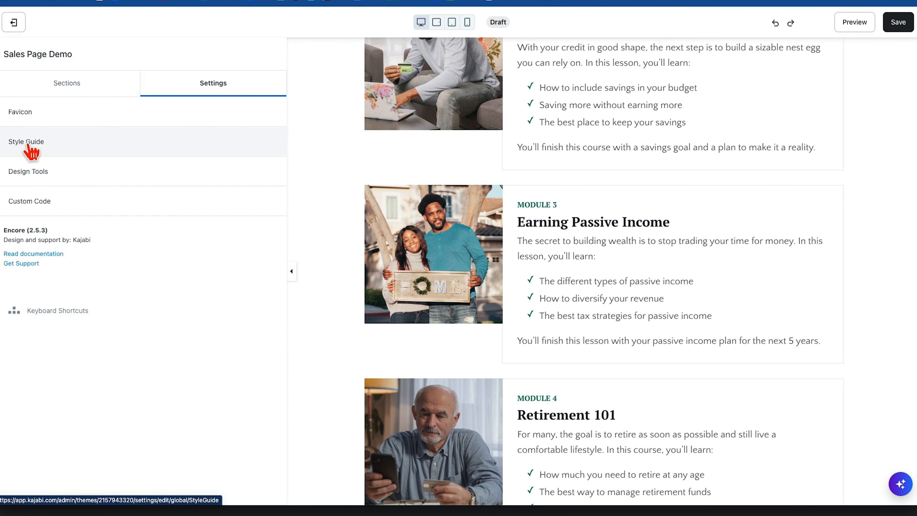
left_click(29, 172)
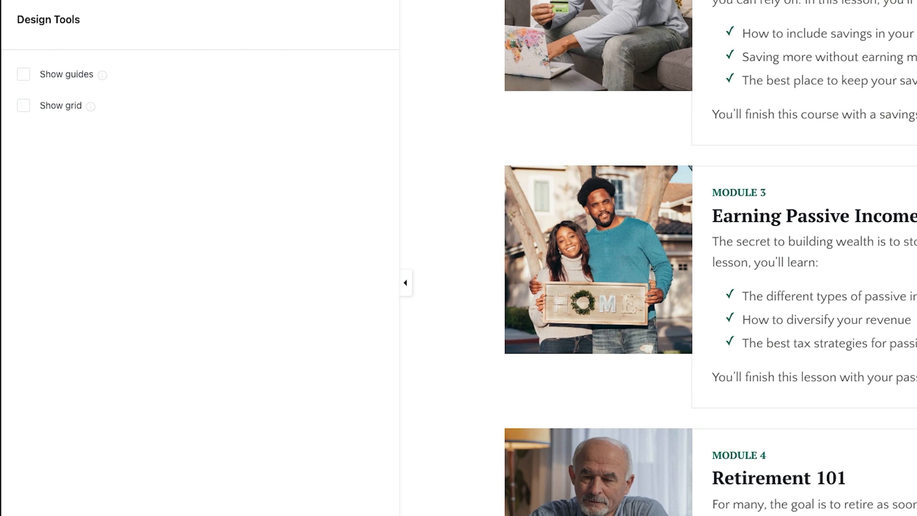
left_click(23, 74)
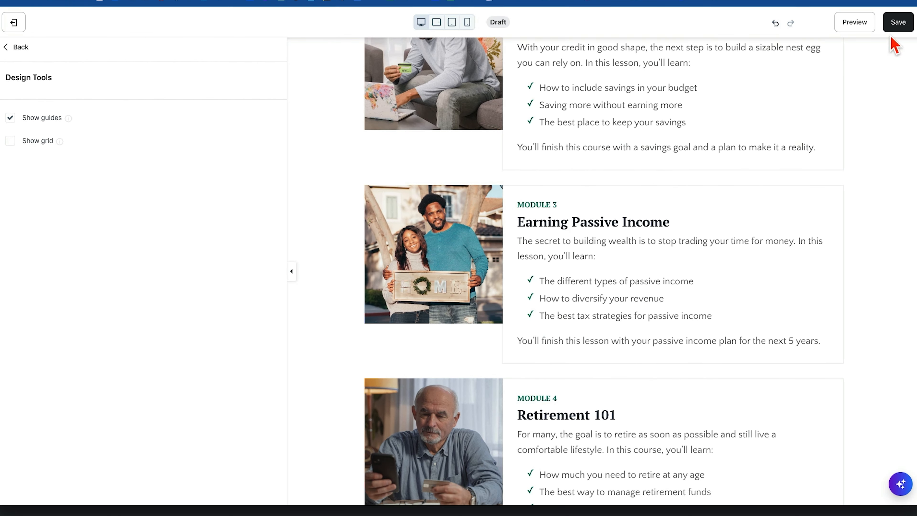
left_click(898, 24)
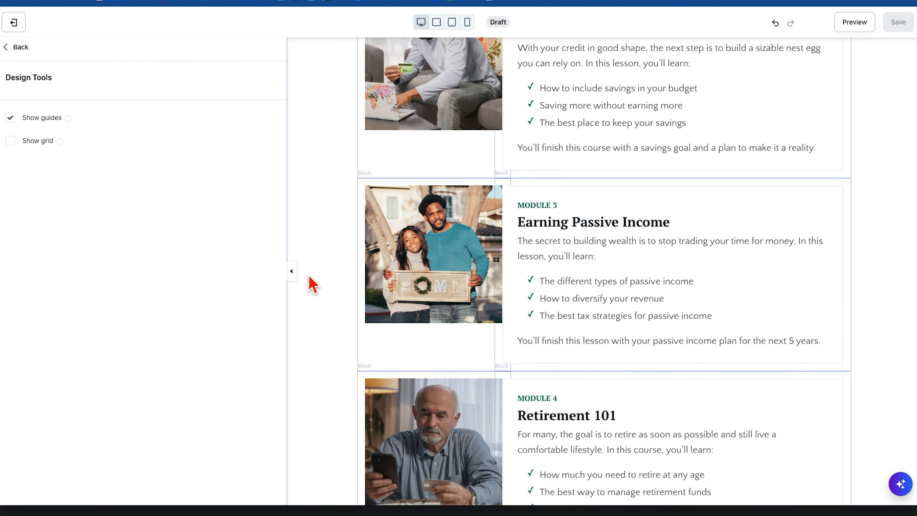
scroll(312, 282, "up", 10)
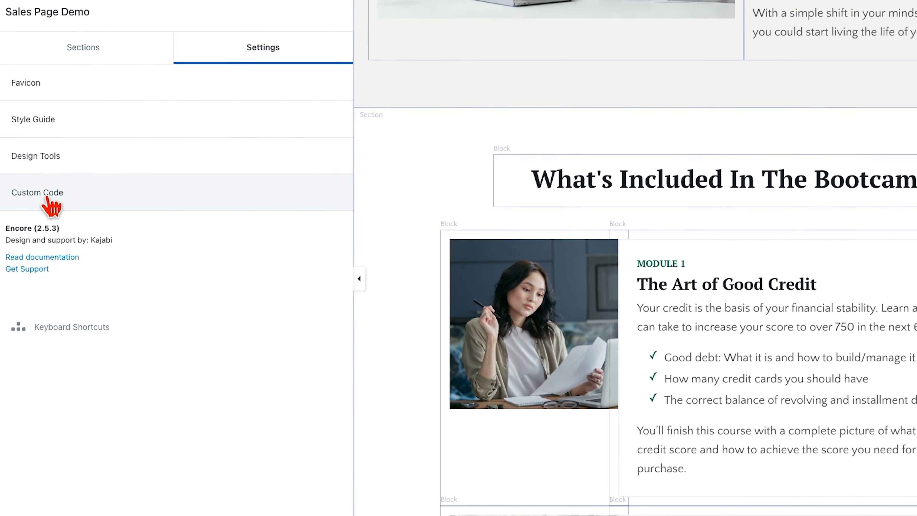
Open the Custom Code settings to examine the custom CSS and JavaScript fields.
left_click(41, 199)
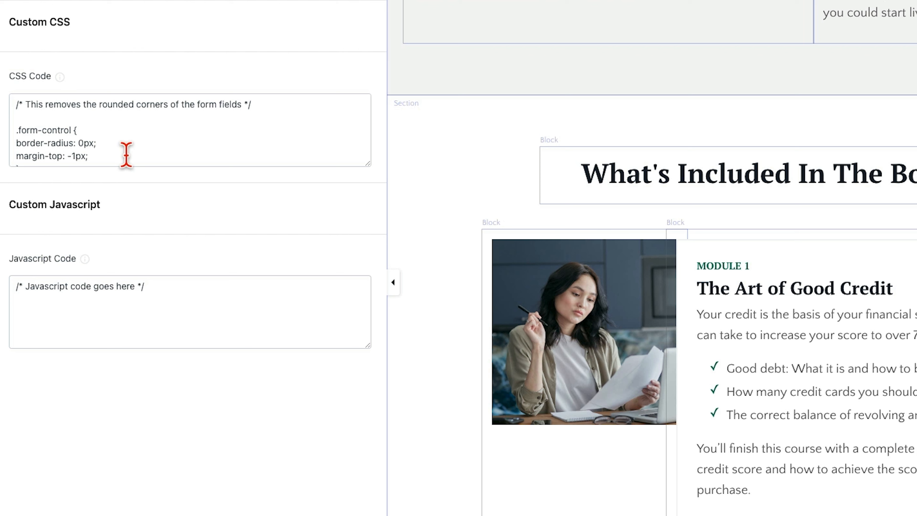
Read through the whole Custom CSS code, including the rules that style the bulleted lists, and leave the Custom Code settings.
scroll(127, 147, "down", 5)
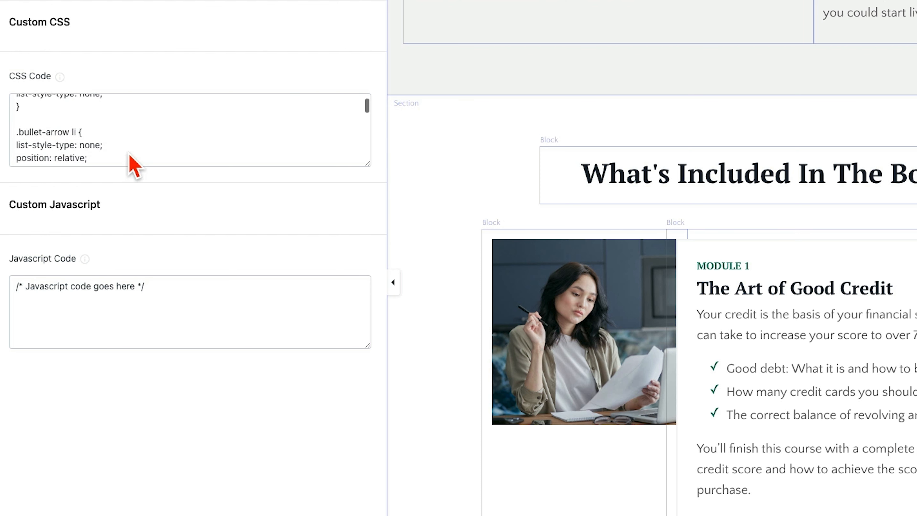
scroll(134, 165, "down", 10)
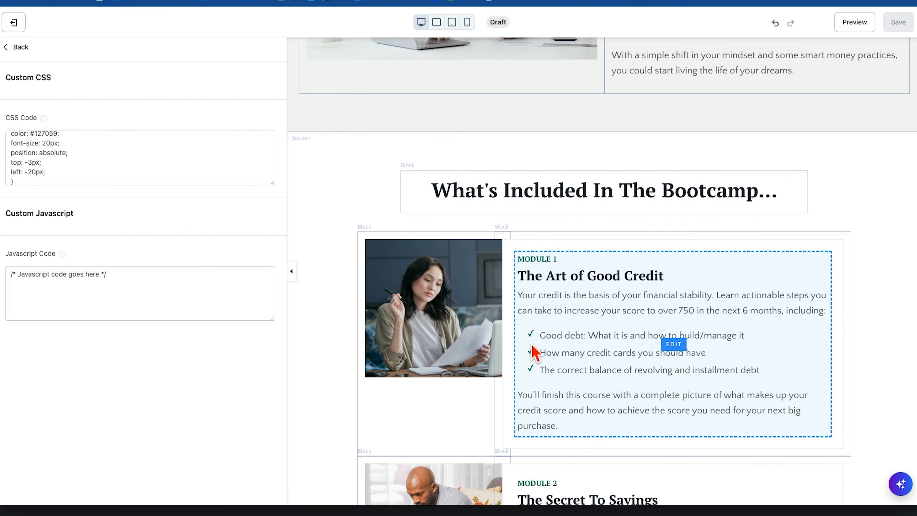
scroll(98, 151, "down", 6)
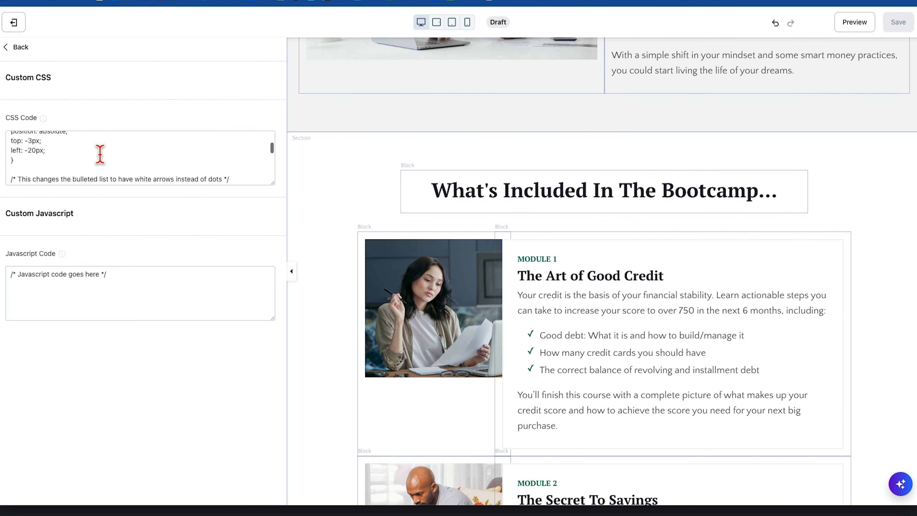
scroll(102, 160, "up", 2)
scroll(104, 164, "down", 6)
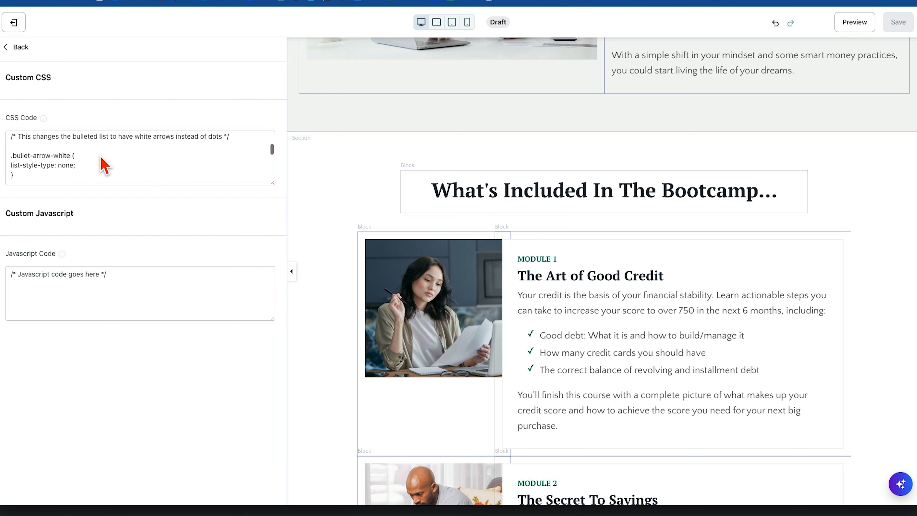
scroll(110, 169, "down", 10)
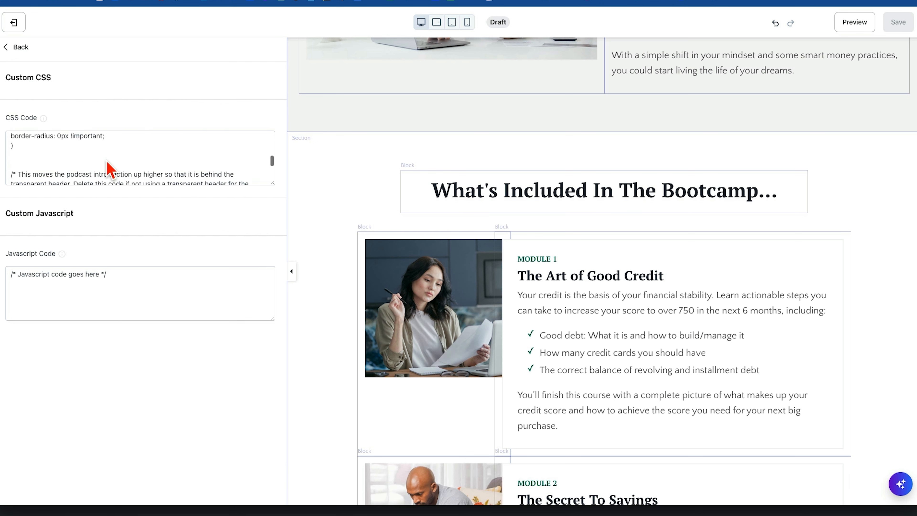
scroll(110, 169, "down", 2)
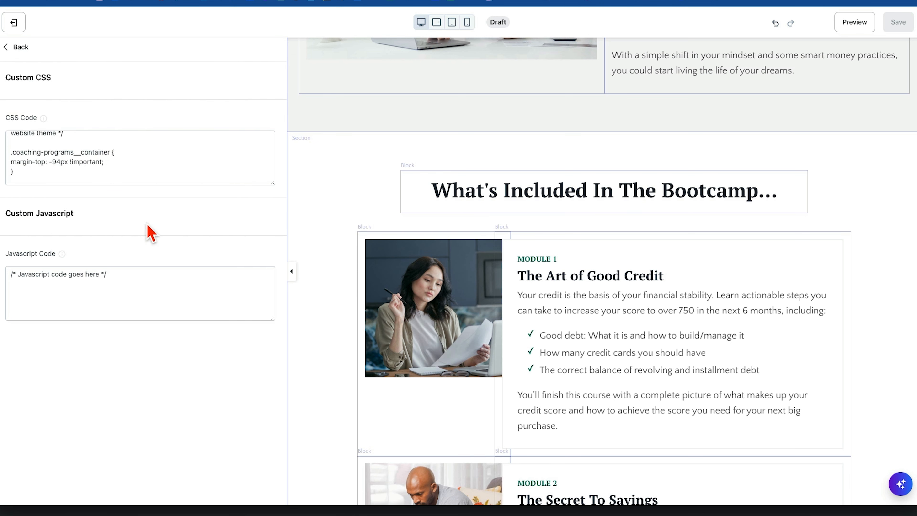
left_click(16, 48)
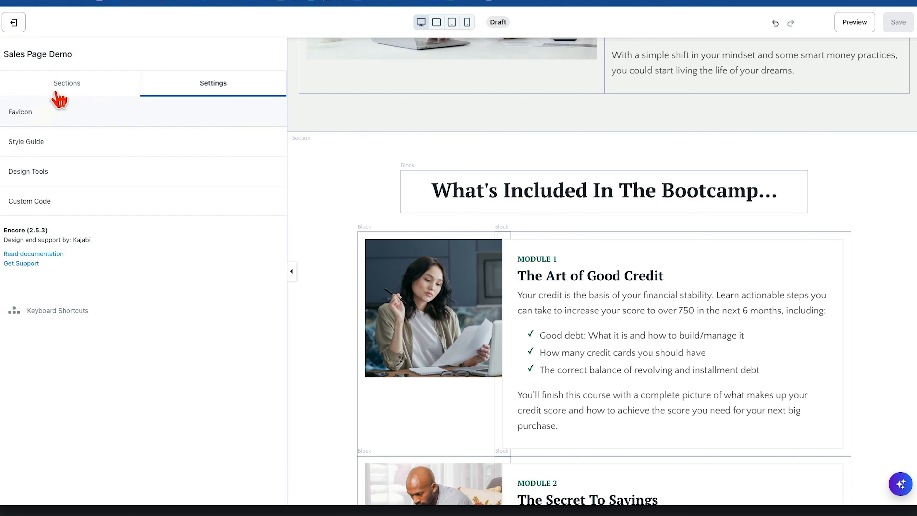
Set the ENROLL NOW button in the "Yes, It Really Is Possible!" text block to Auto width and Outline style.
left_click(65, 86)
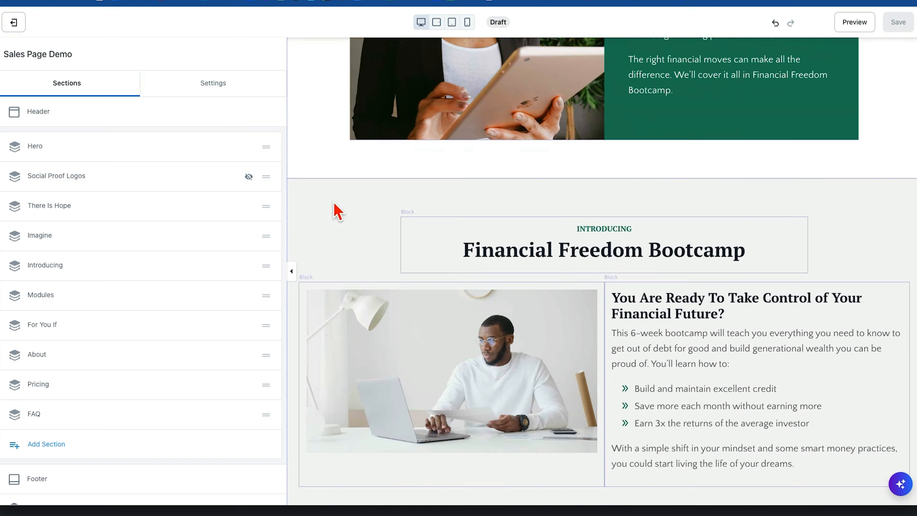
scroll(334, 209, "up", 10)
scroll(338, 211, "up", 2)
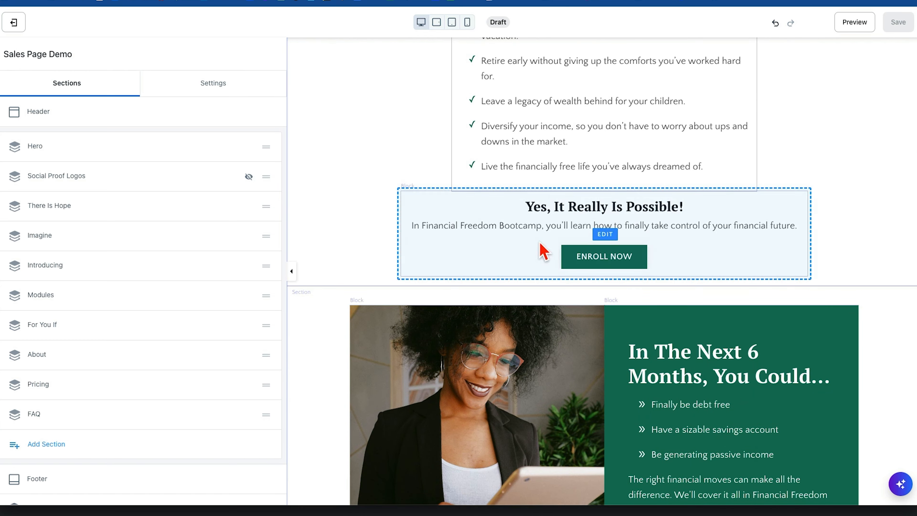
left_click(588, 255)
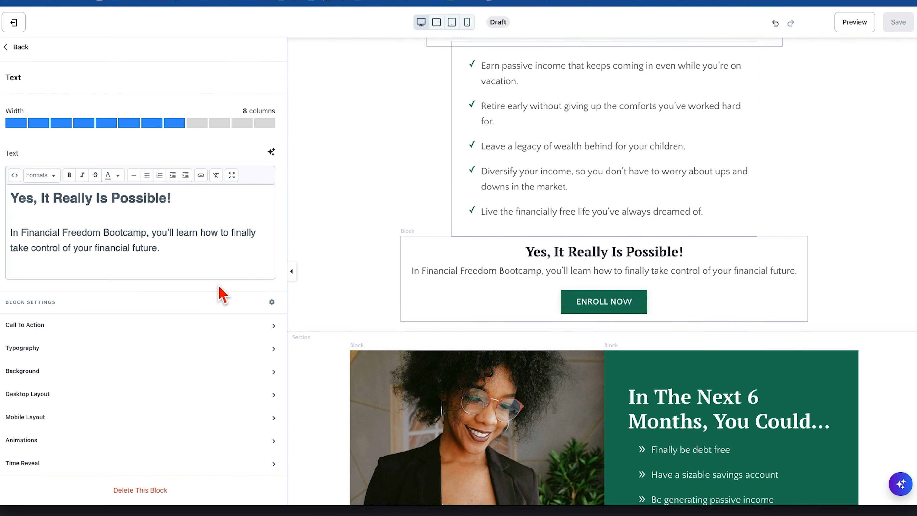
left_click(27, 324)
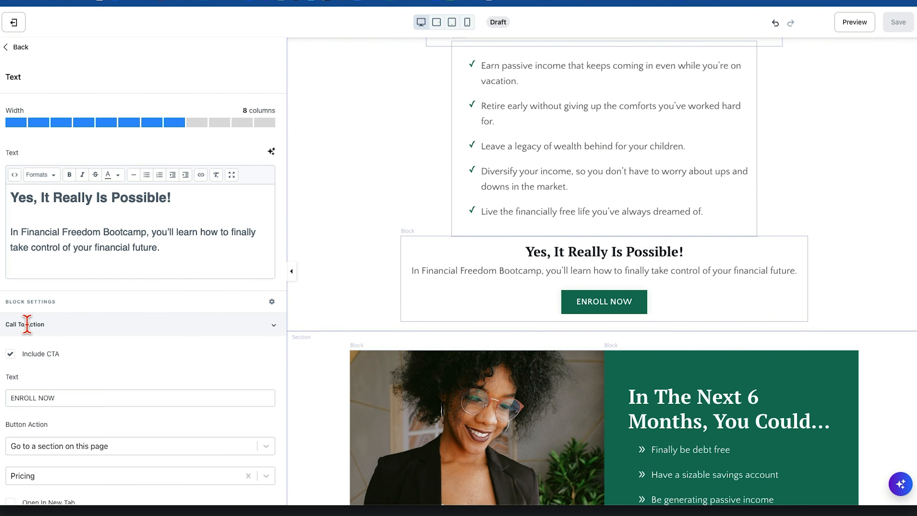
scroll(153, 396, "down", 10)
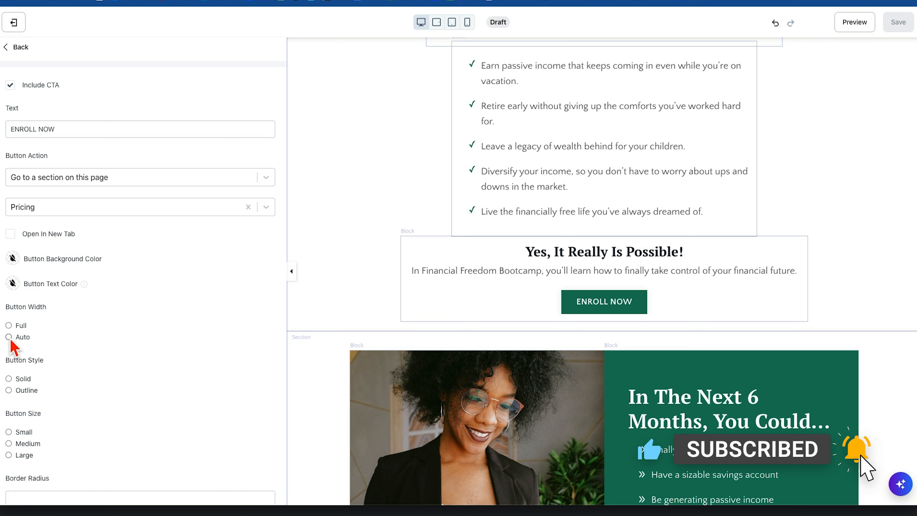
left_click(10, 339)
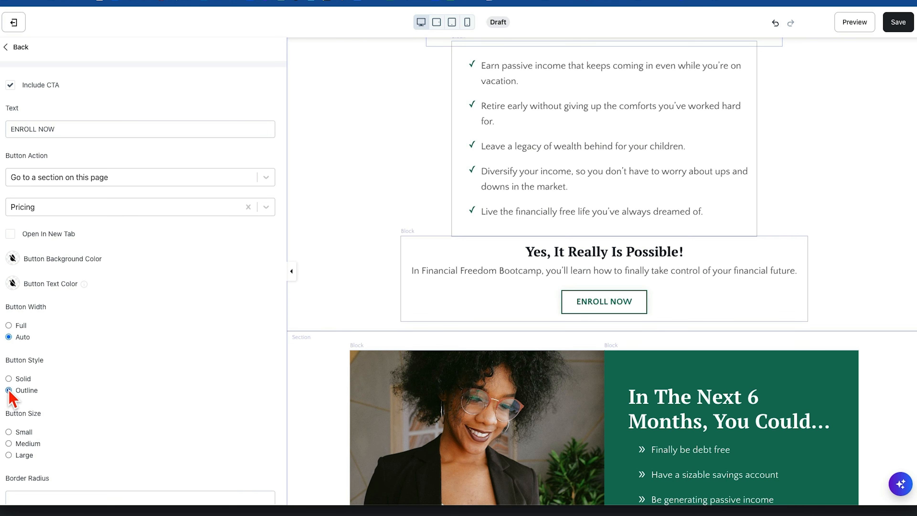
Try the Large, Medium and Small button sizes on the outlined ENROLL NOW button.
scroll(73, 399, "down", 3)
left_click(8, 348)
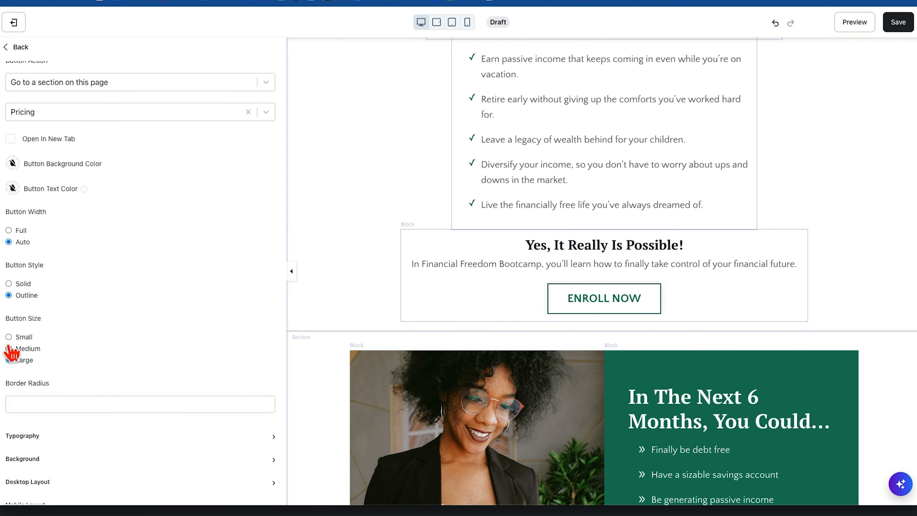
left_click(8, 336)
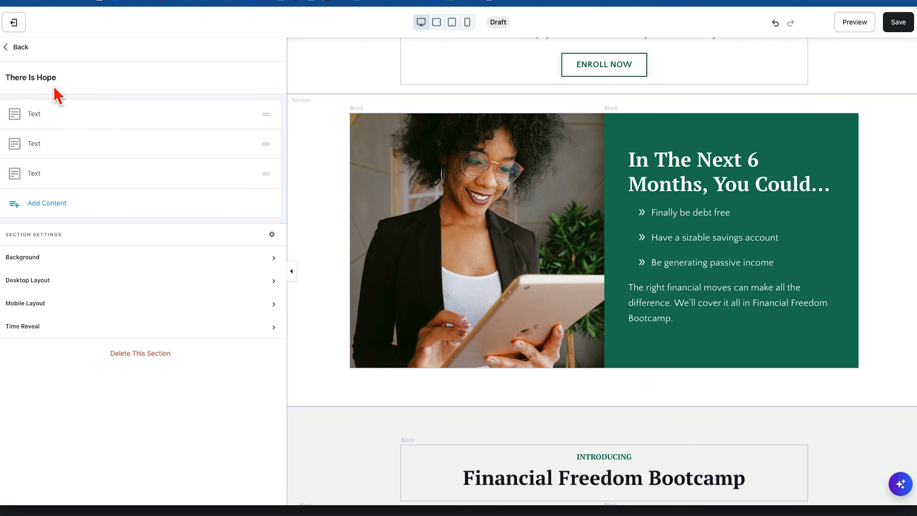
Set the Imagine section's image block to a width of 6 columns and check the adjoining text block's width setting.
left_click(17, 47)
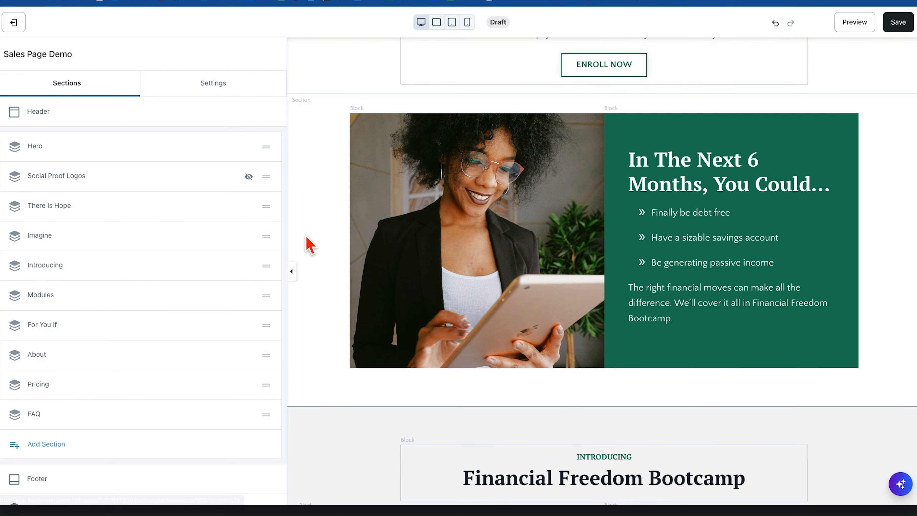
left_click(301, 135)
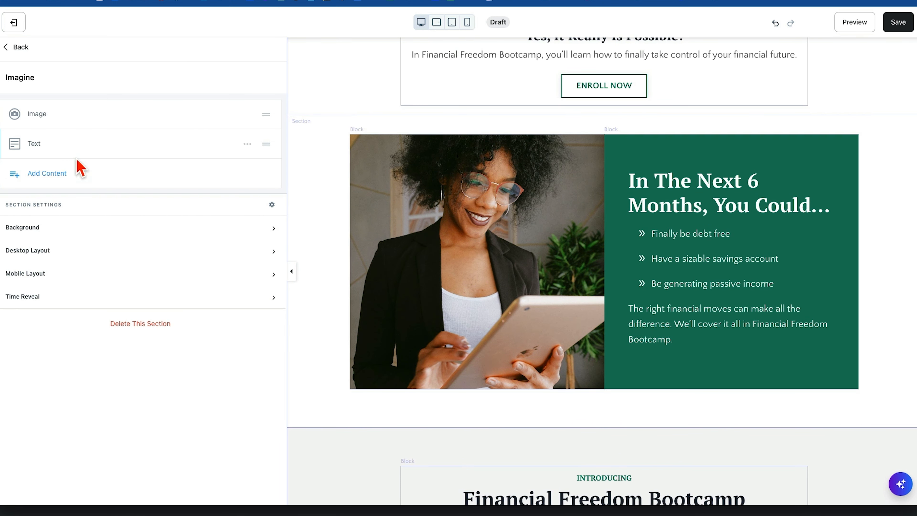
left_click_drag(264, 142, 266, 142)
left_click_drag(265, 119, 265, 115)
left_click(83, 124)
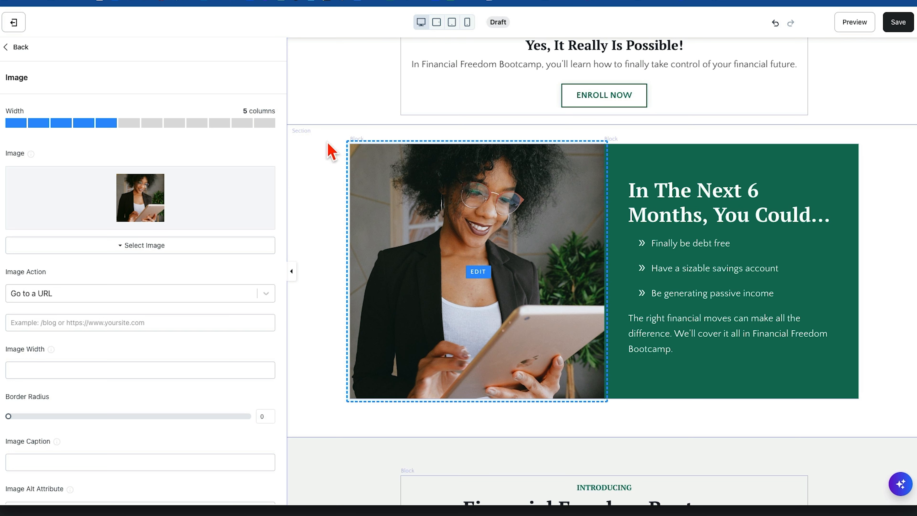
left_click(87, 124)
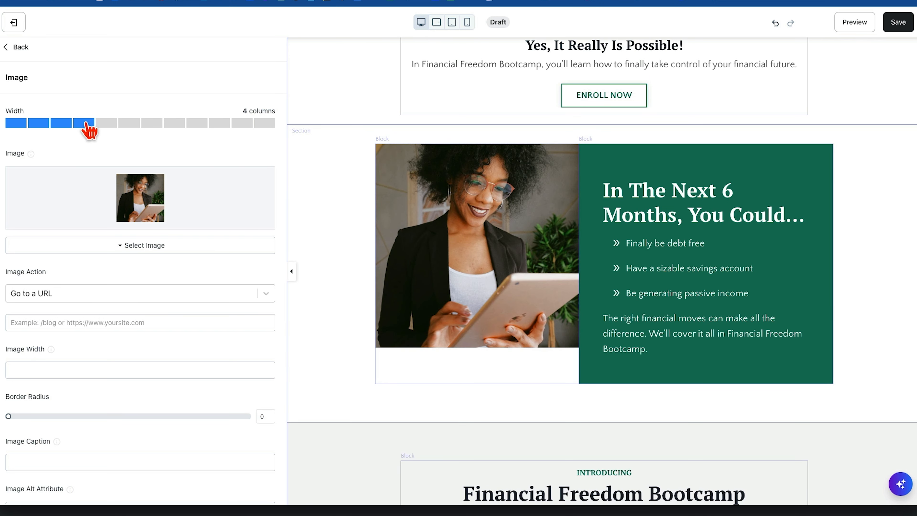
left_click(151, 124)
left_click(128, 125)
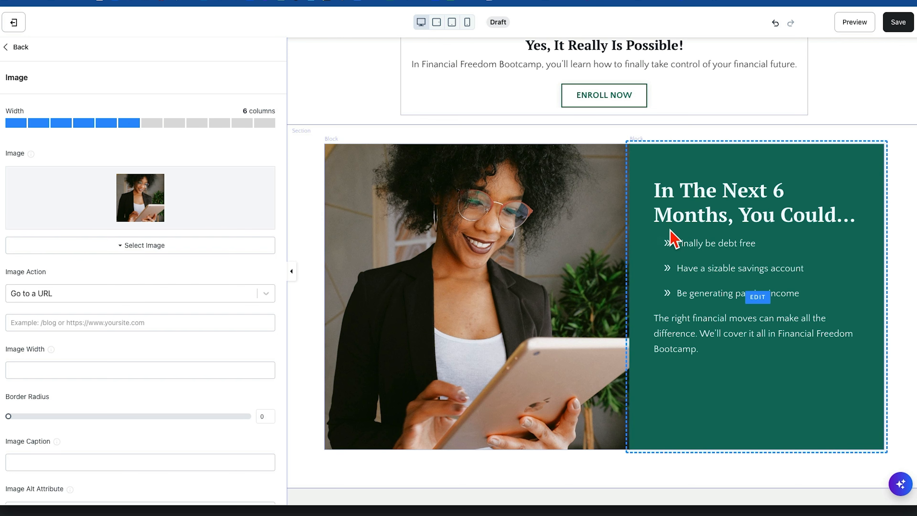
left_click(674, 238)
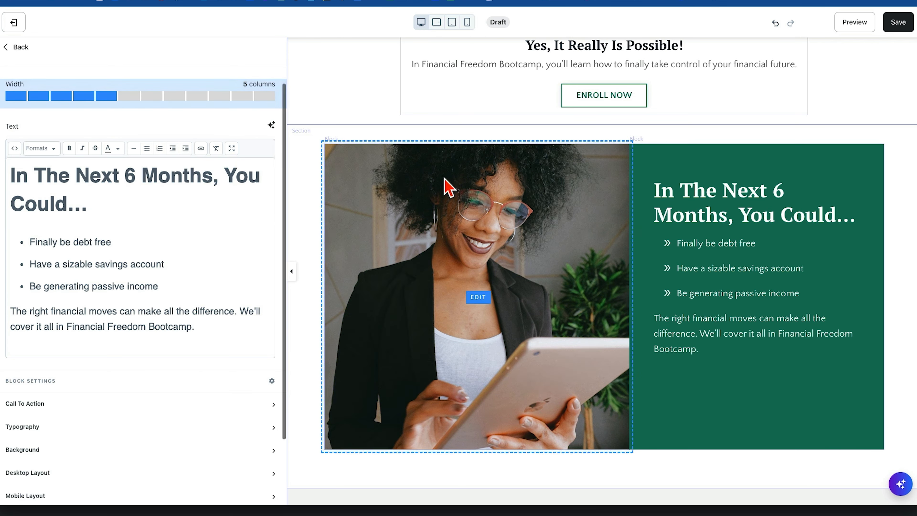
left_click(129, 96)
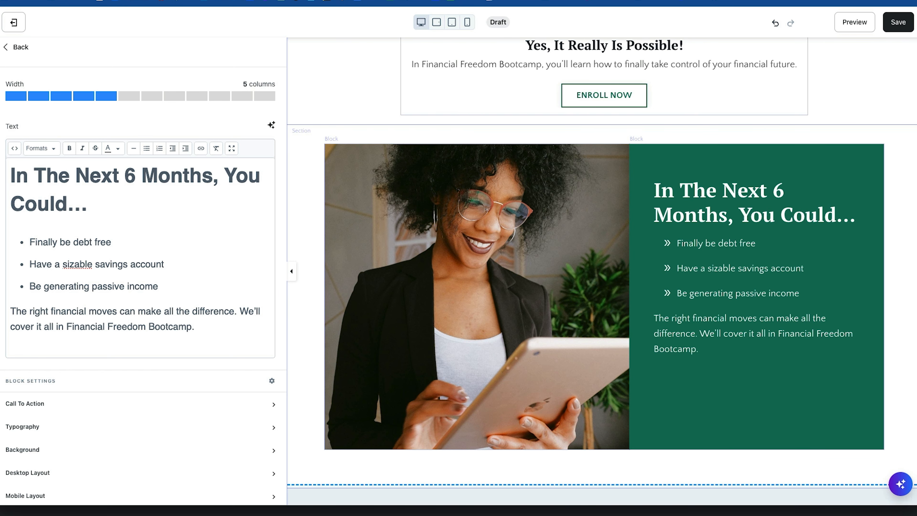
Look over the Introducing section with the Financial Freedom Bootcamp heading and open its list of blocks.
scroll(328, 393, "down", 9)
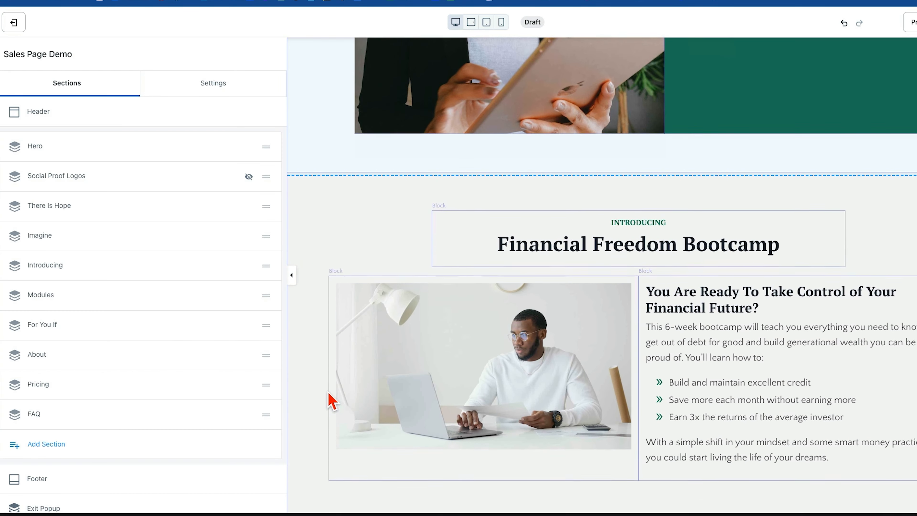
scroll(332, 400, "down", 3)
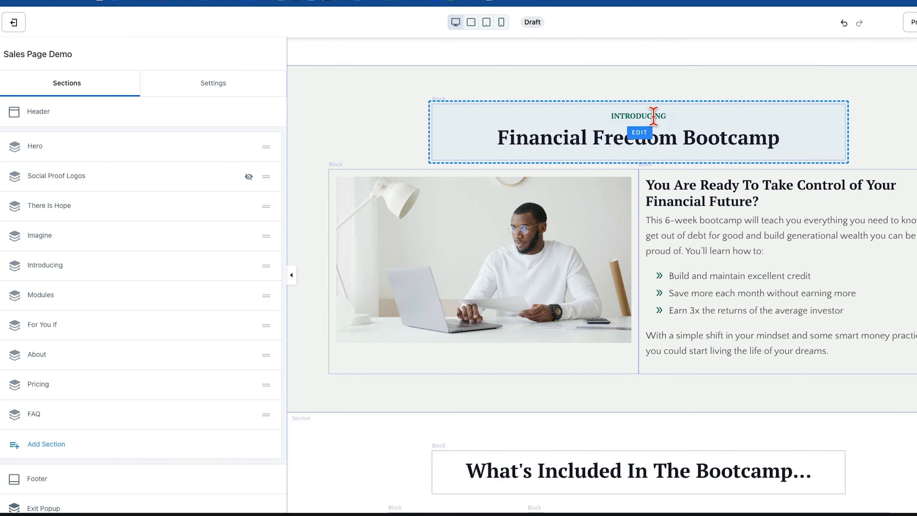
scroll(679, 352, "down", 1)
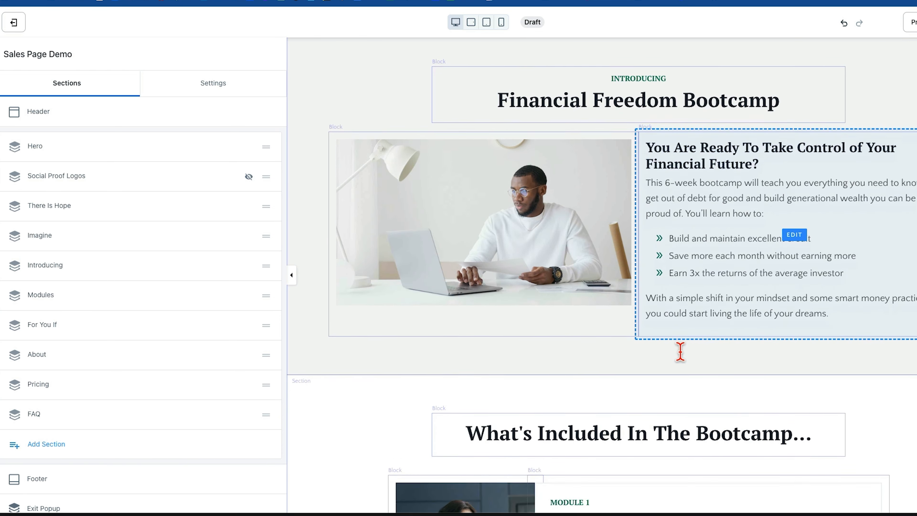
scroll(678, 352, "up", 2)
left_click(309, 109)
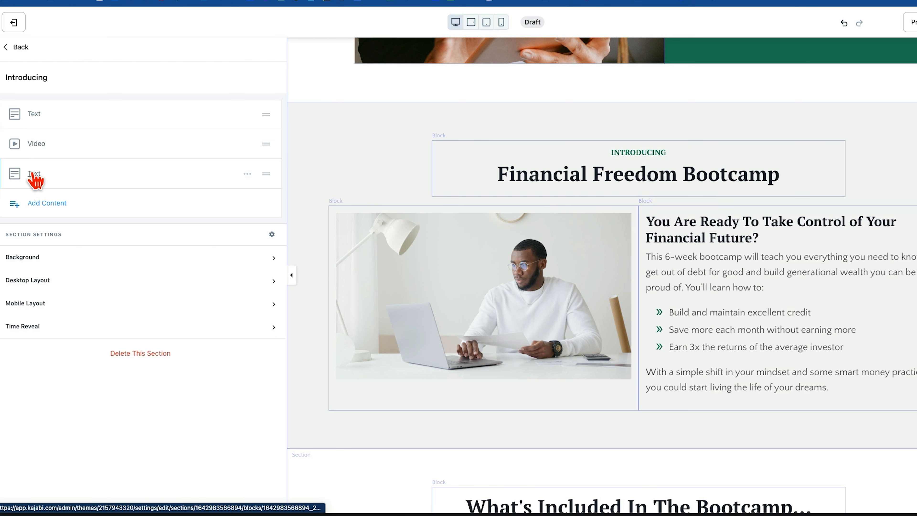
Place the Introducing section's video block on its own row in the desktop layout.
left_click(446, 294)
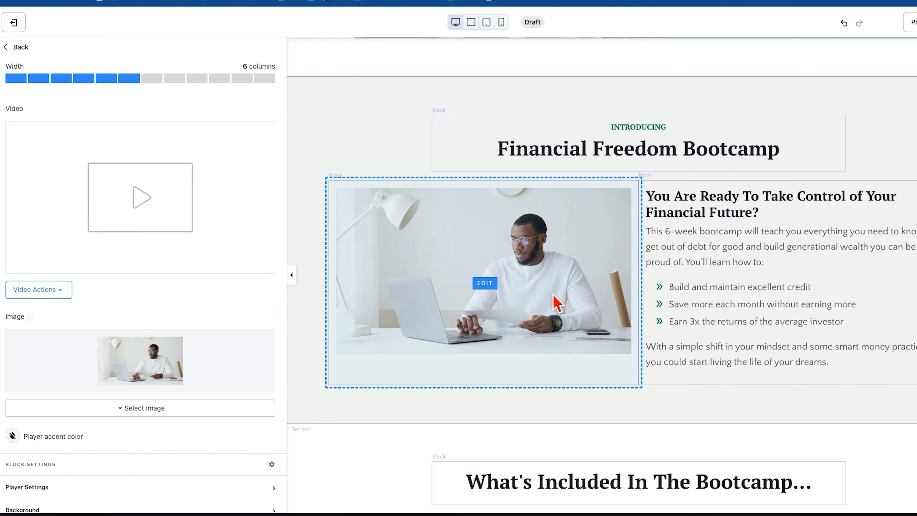
scroll(236, 242, "up", 2)
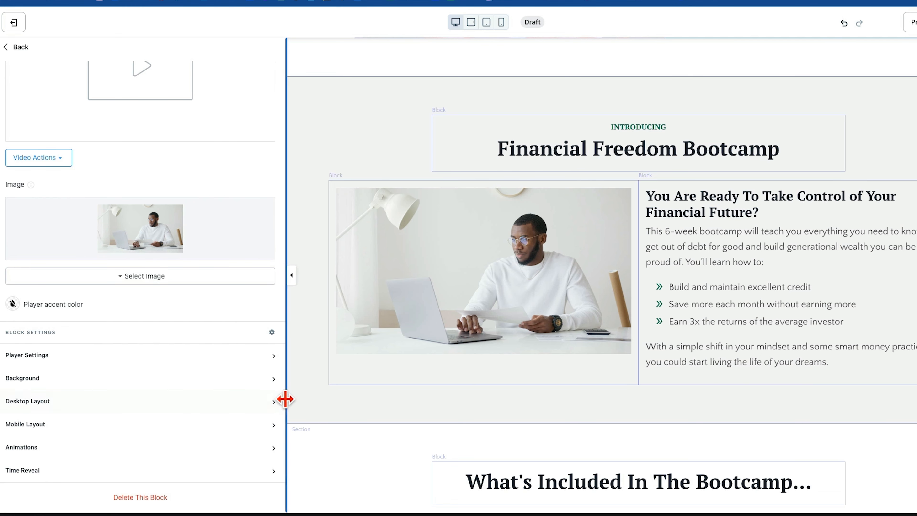
left_click(273, 405)
scroll(240, 418, "down", 10)
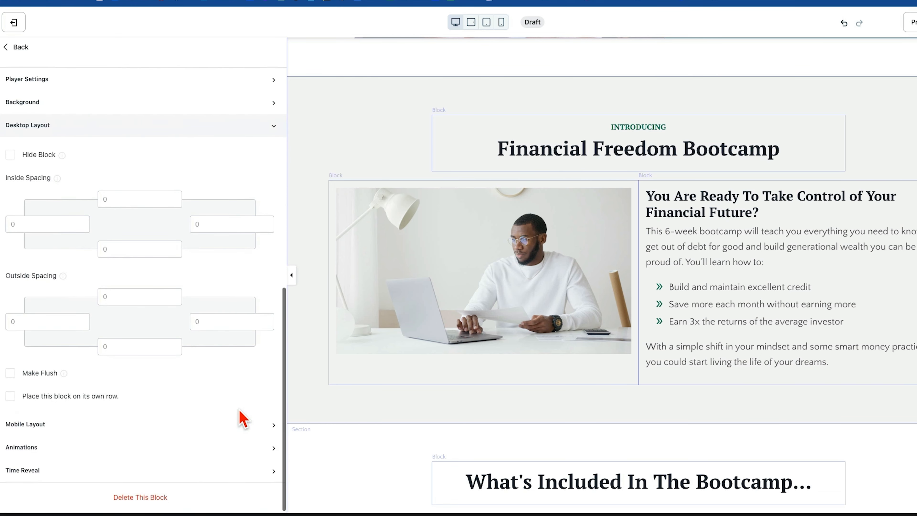
left_click(10, 396)
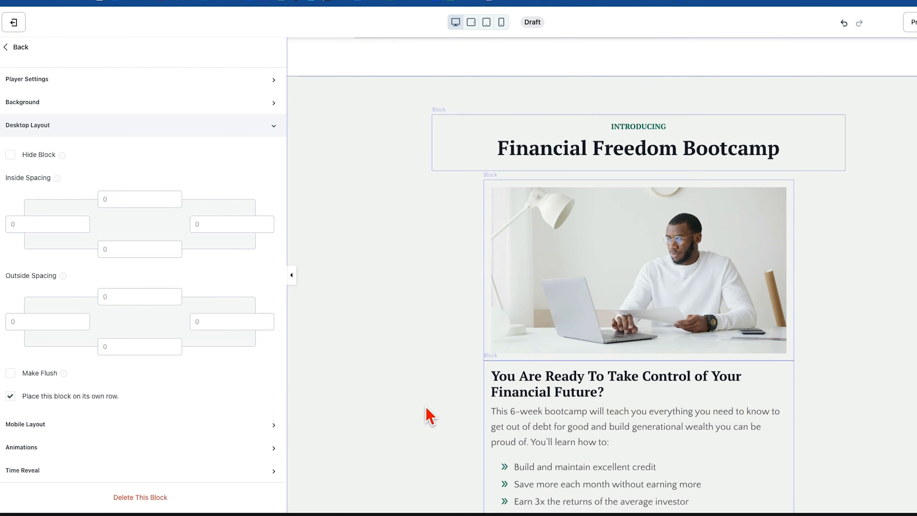
Look over the Modules section's image and feature blocks from Module 1 to Module 4.
scroll(428, 416, "down", 3)
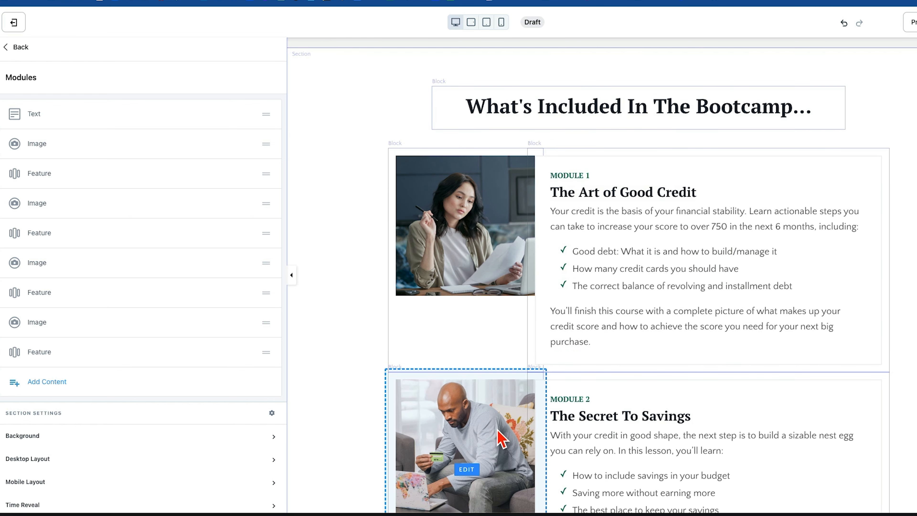
scroll(659, 436, "down", 5)
scroll(651, 359, "down", 8)
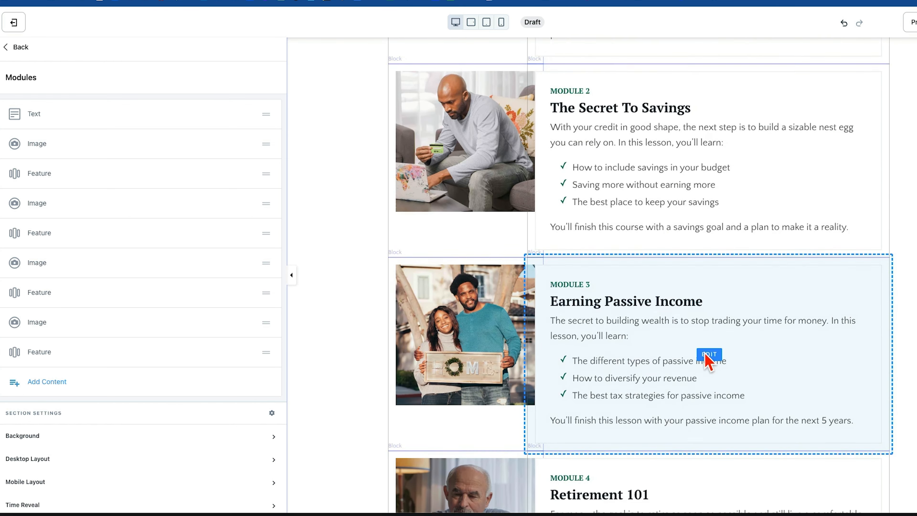
scroll(703, 318, "up", 10)
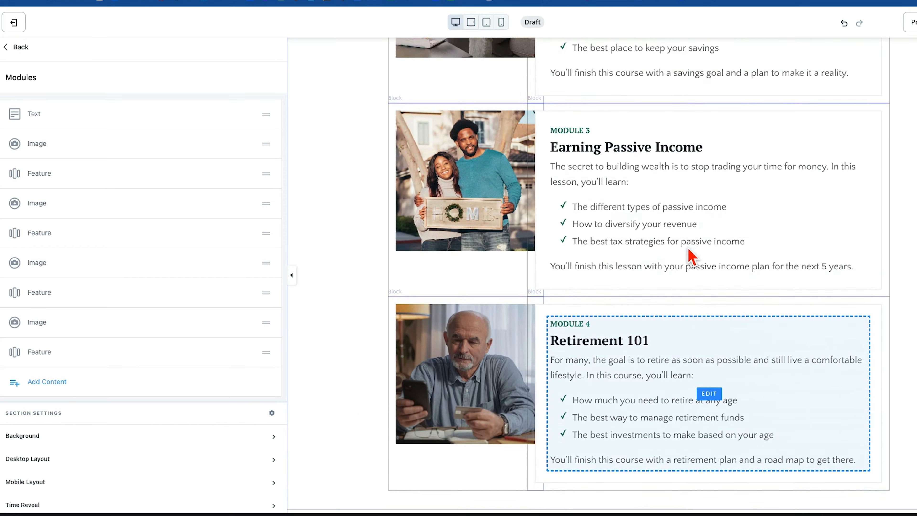
Review the desktop layout settings of Module 2's image block, including its inside and outside spacing.
left_click(624, 327)
left_click(429, 308)
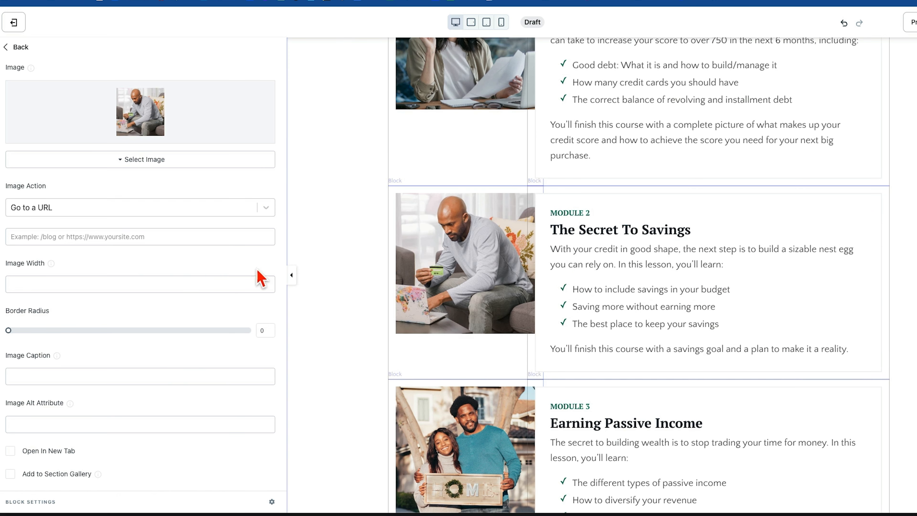
scroll(187, 310, "down", 5)
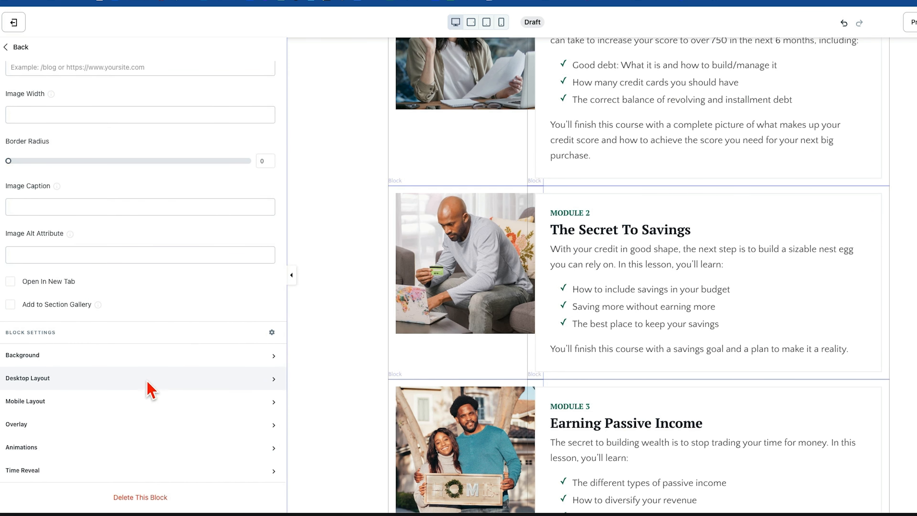
left_click(273, 379)
scroll(249, 396, "down", 7)
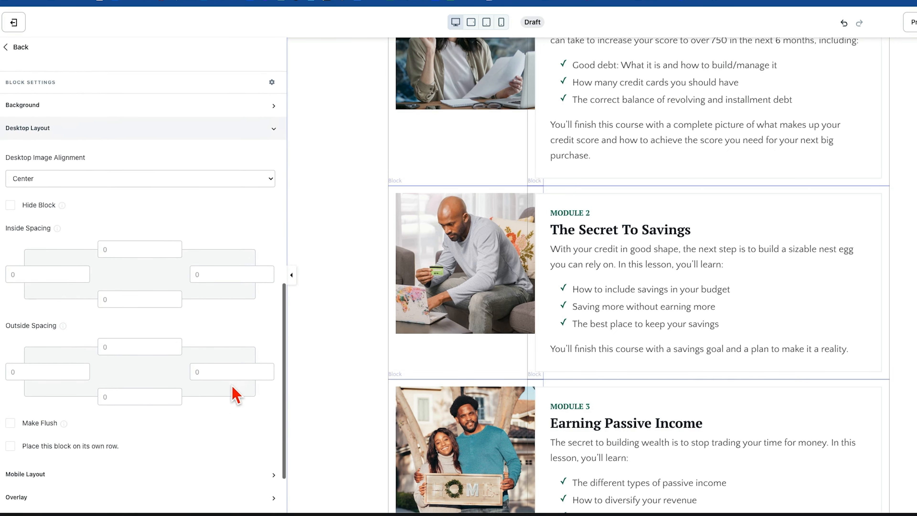
scroll(235, 396, "down", 2)
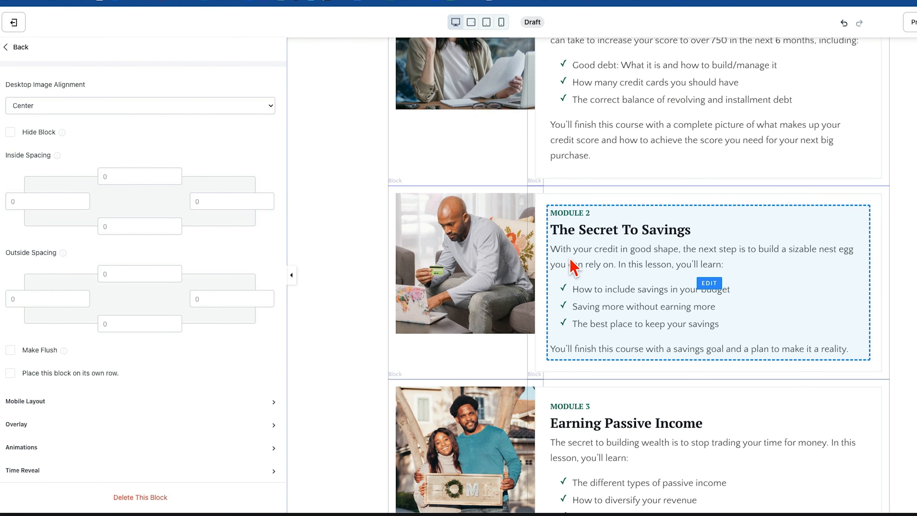
Clear the left outside spacing of Module 2's feature block in the desktop layout and undo that change.
left_click(574, 267)
scroll(159, 359, "down", 7)
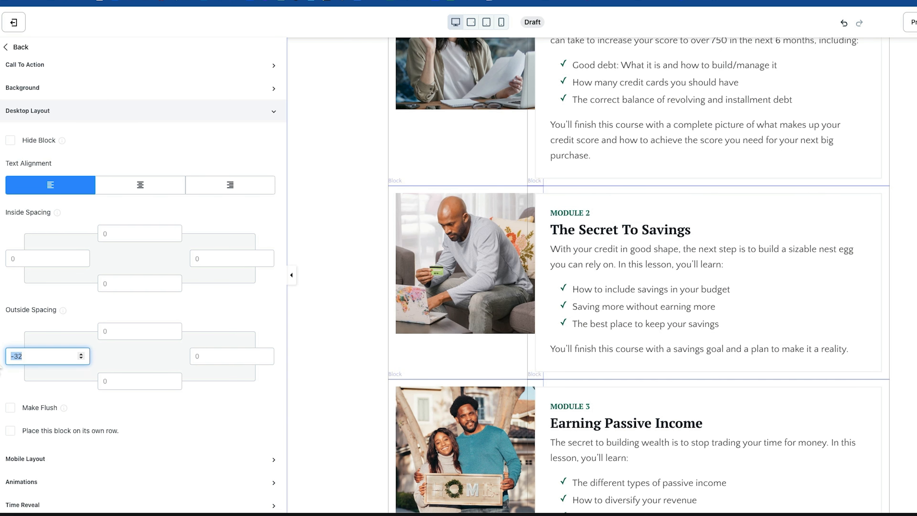
key("BackSpace")
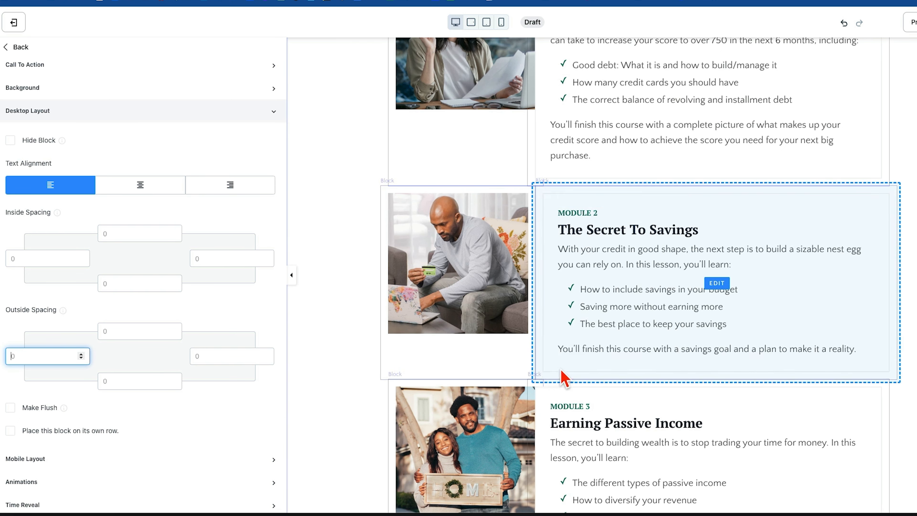
key("ctrl+z")
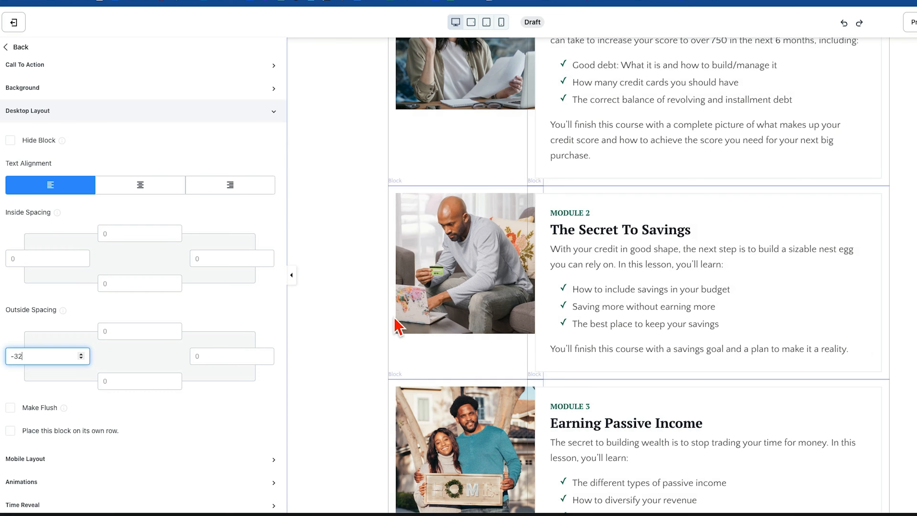
Set the Module 1 image block's animation type to Zoom and its direction to Right.
scroll(352, 345, "down", 10)
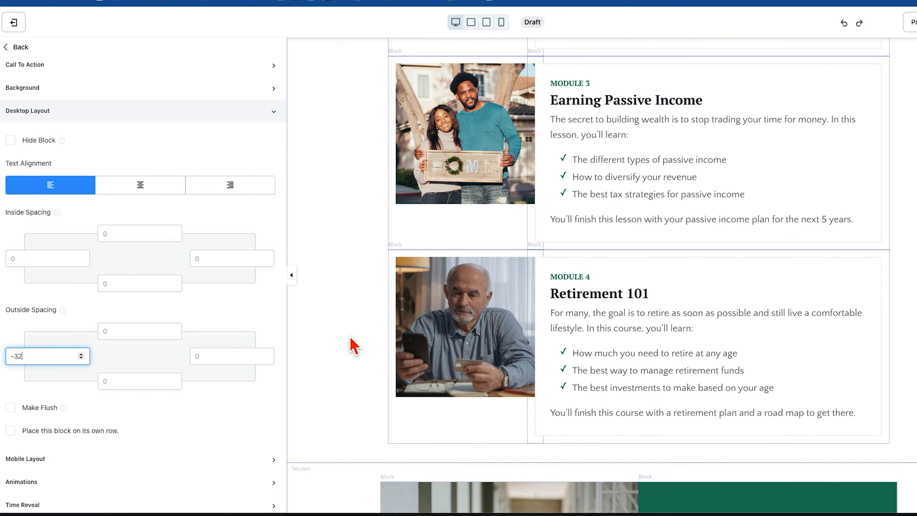
scroll(352, 345, "down", 5)
scroll(352, 345, "up", 11)
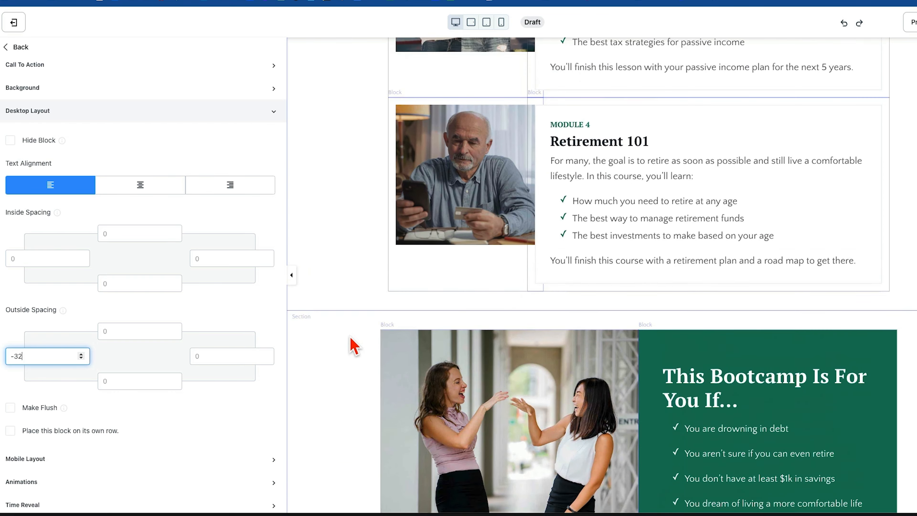
scroll(352, 345, "up", 10)
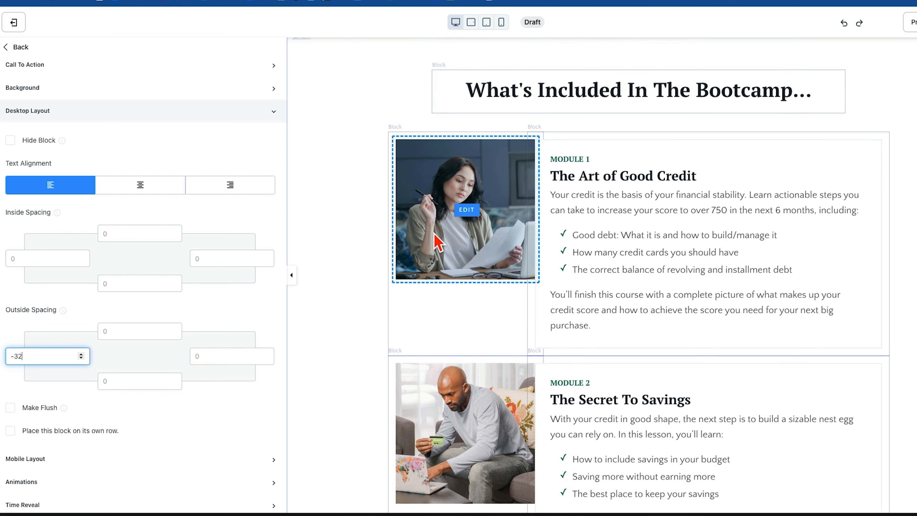
left_click(438, 238)
scroll(203, 317, "down", 15)
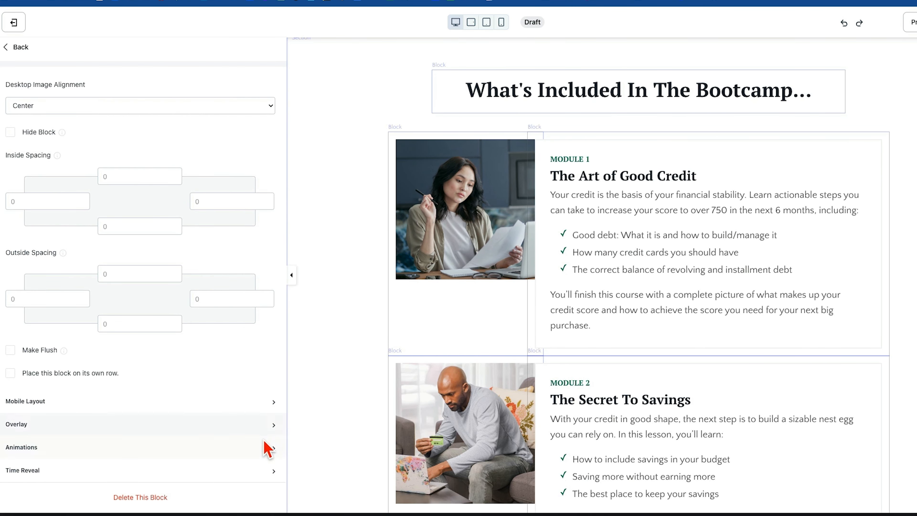
left_click(275, 449)
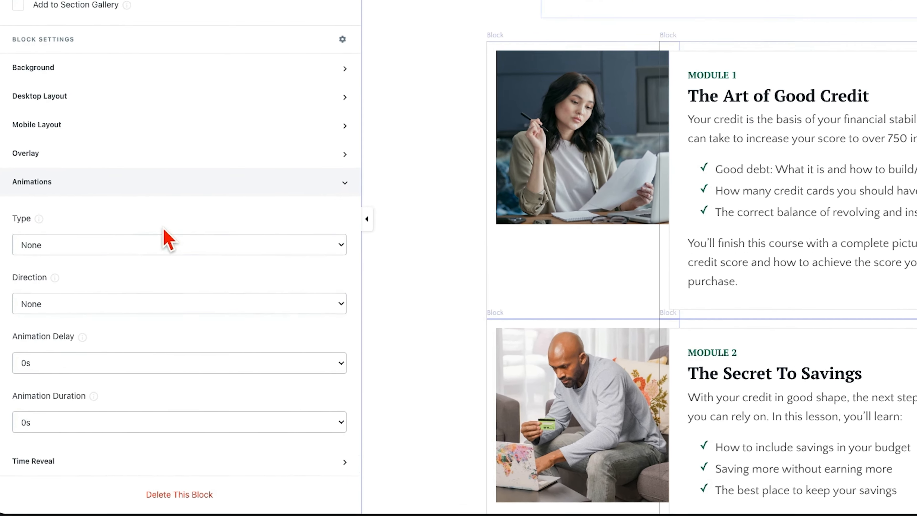
left_click(125, 299)
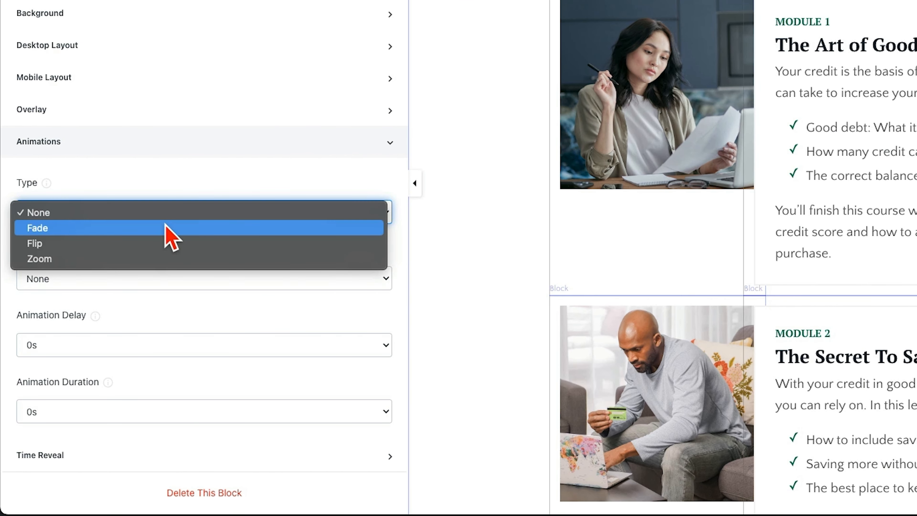
left_click(165, 259)
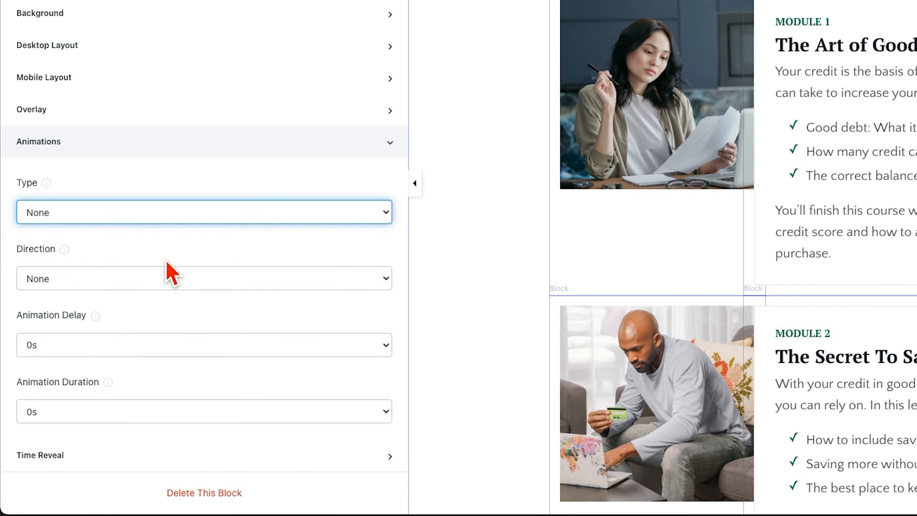
left_click(161, 281)
left_click(161, 342)
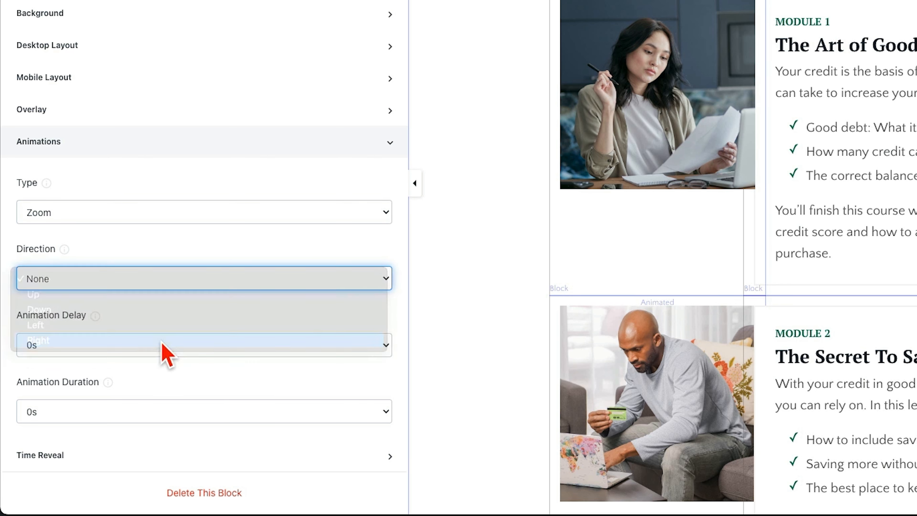
Set the Module 1 image's animation delay to .5s and its animation duration to 1s.
left_click(109, 350)
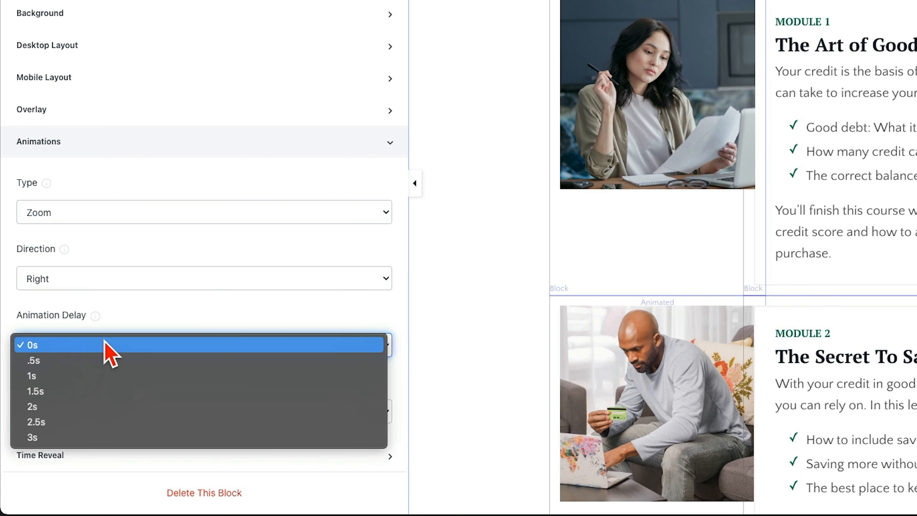
left_click(29, 361)
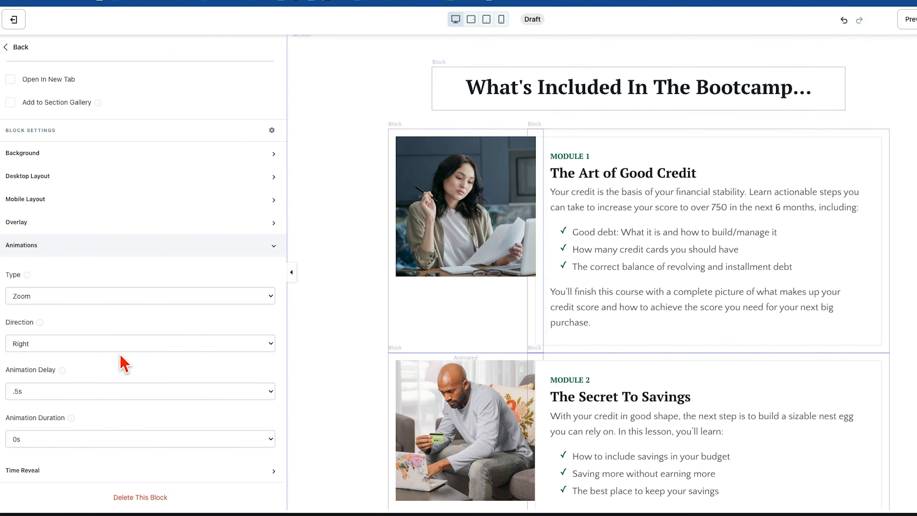
left_click(41, 439)
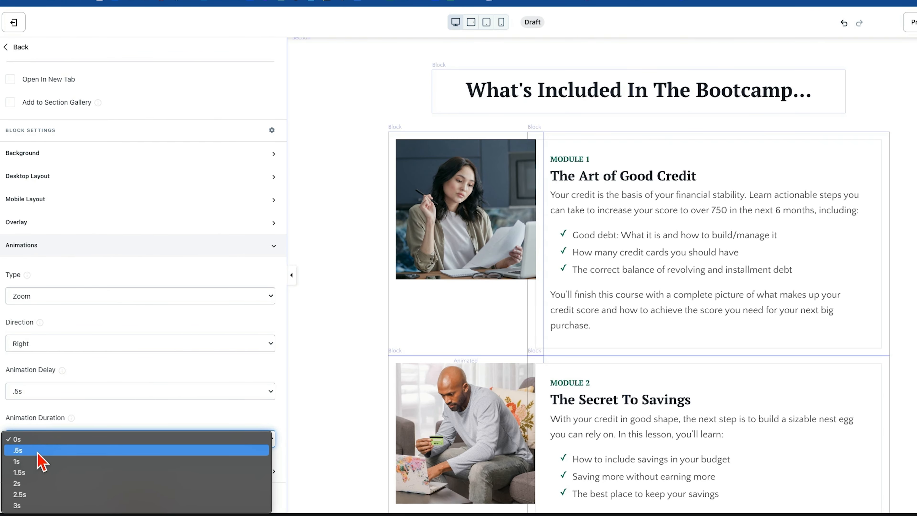
left_click(38, 463)
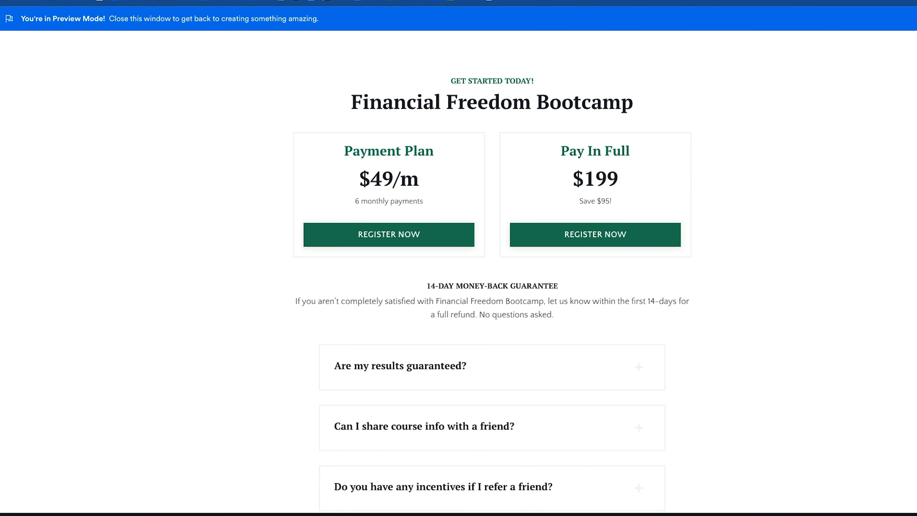
Look over the page preview from the hero section down to the module images to check the zoom animation.
scroll(424, 215, "up", 15)
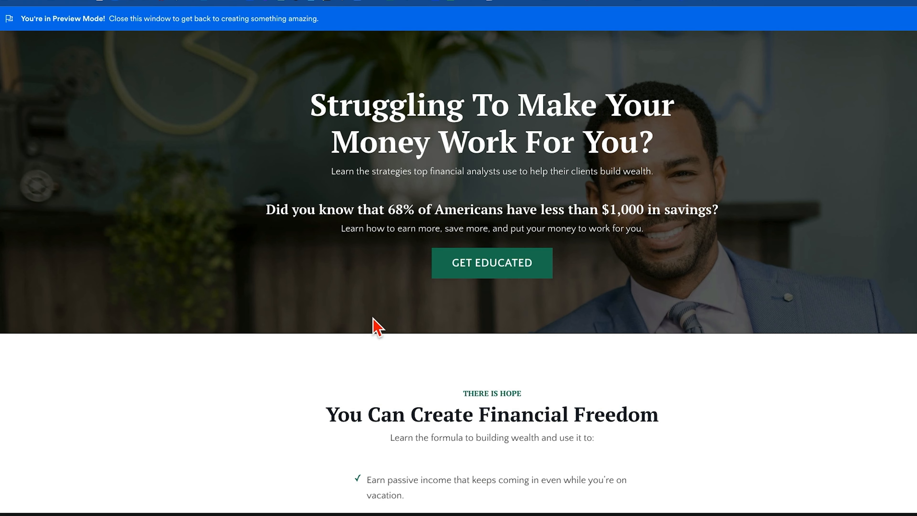
scroll(375, 325, "down", 10)
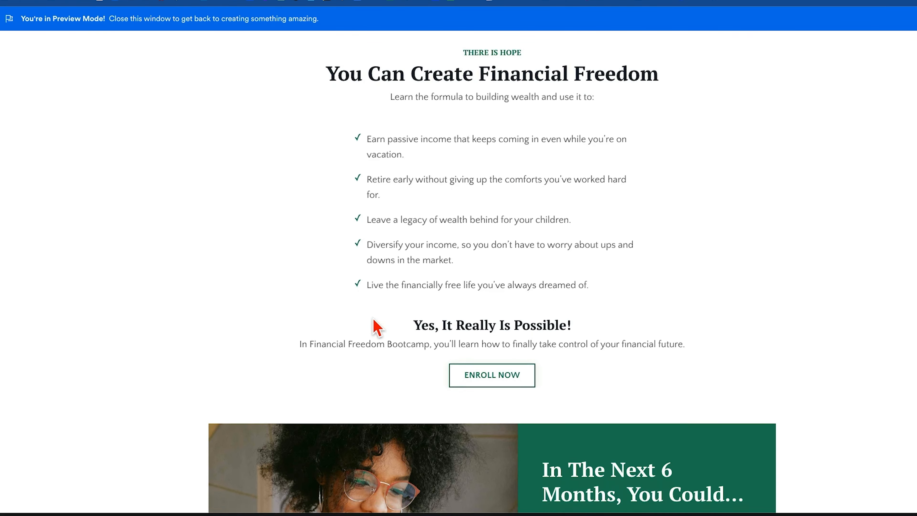
scroll(377, 327, "down", 10)
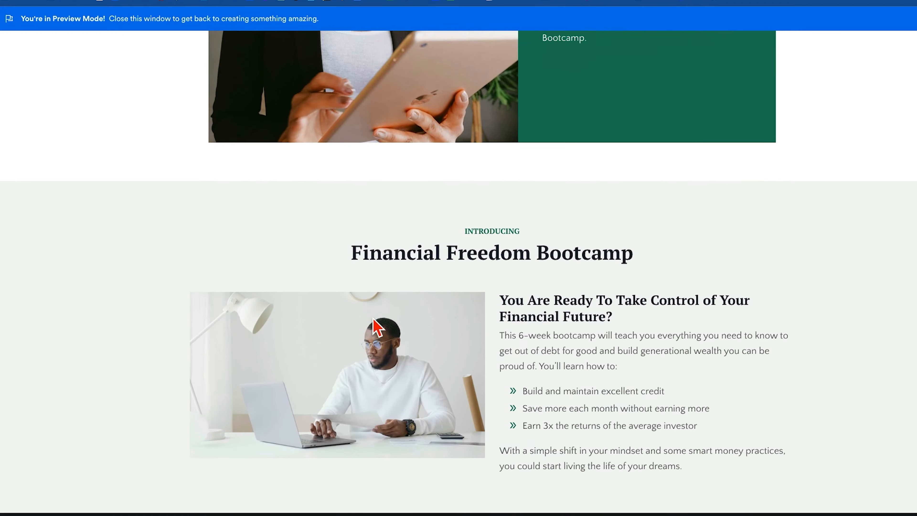
scroll(377, 326, "down", 7)
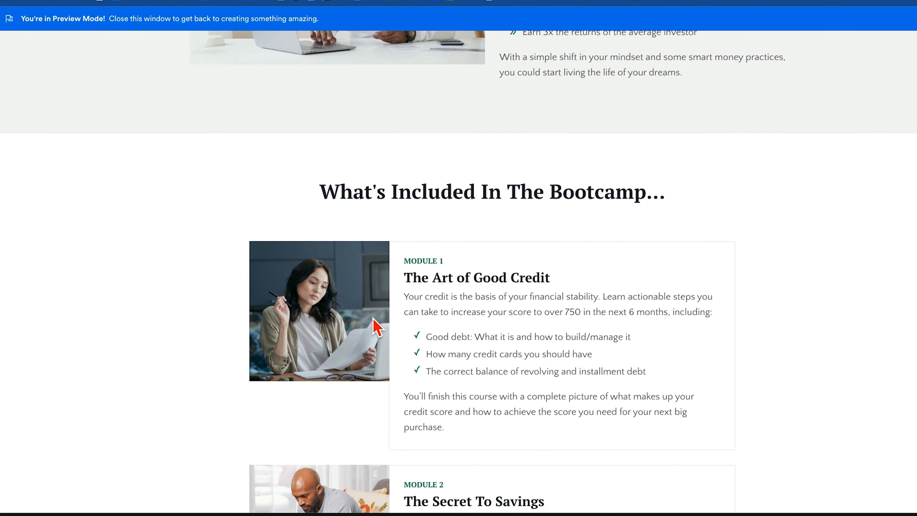
scroll(377, 327, "down", 4)
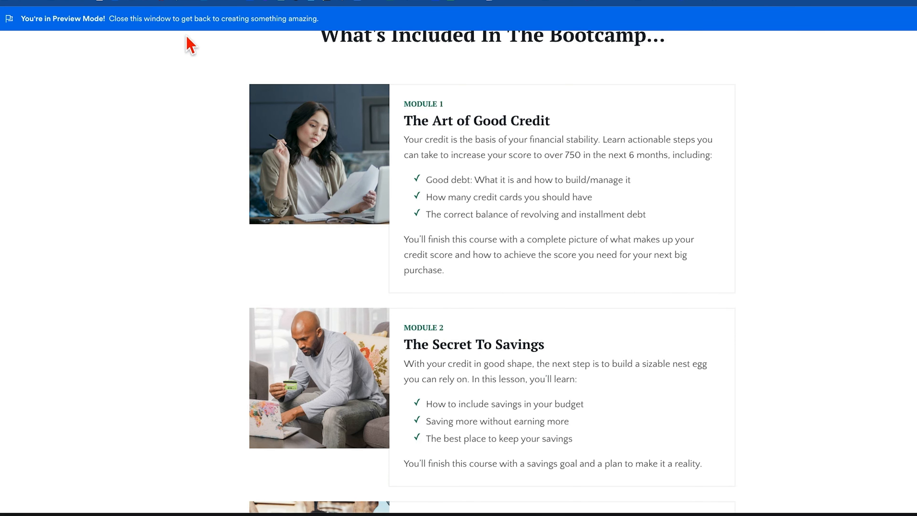
Return to the page editor and change the Module 1 image's animation type to Flip.
left_click(139, 1)
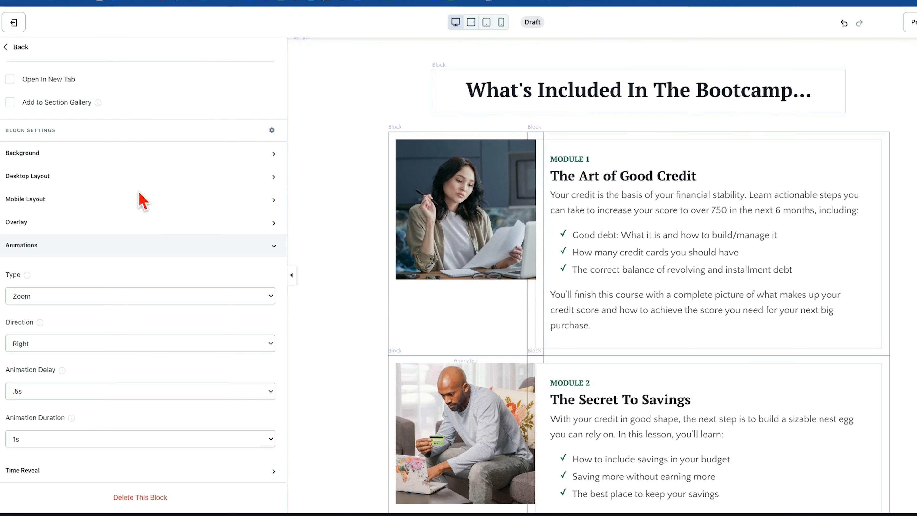
left_click(98, 297)
left_click(96, 286)
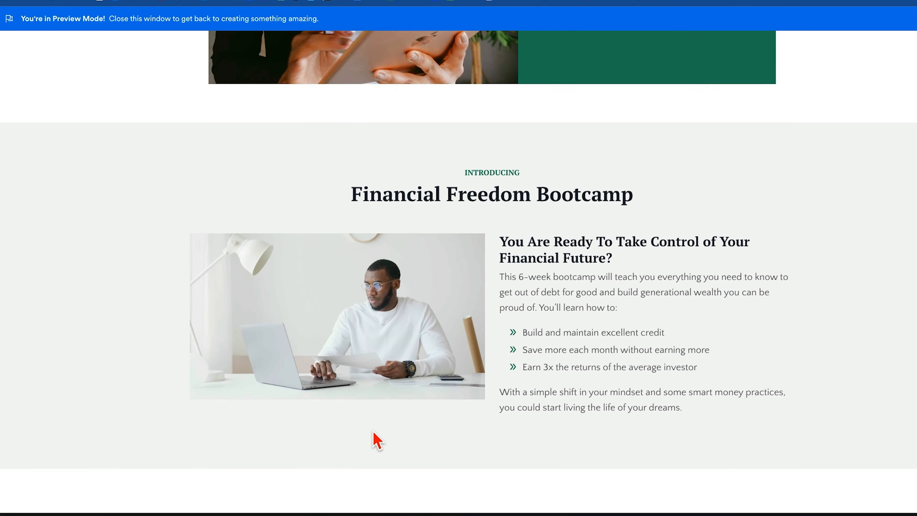
Check the Module 1 image's flip animation in the page preview.
scroll(375, 437, "down", 5)
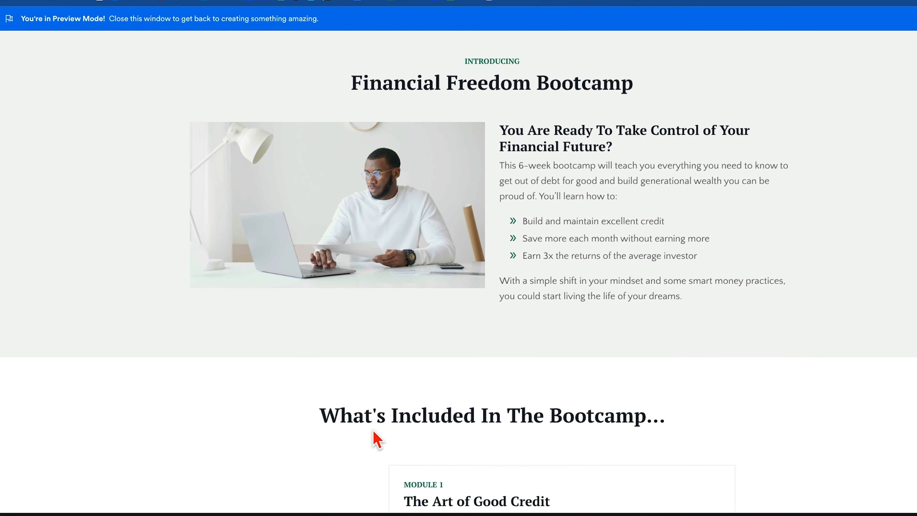
scroll(347, 340, "down", 3)
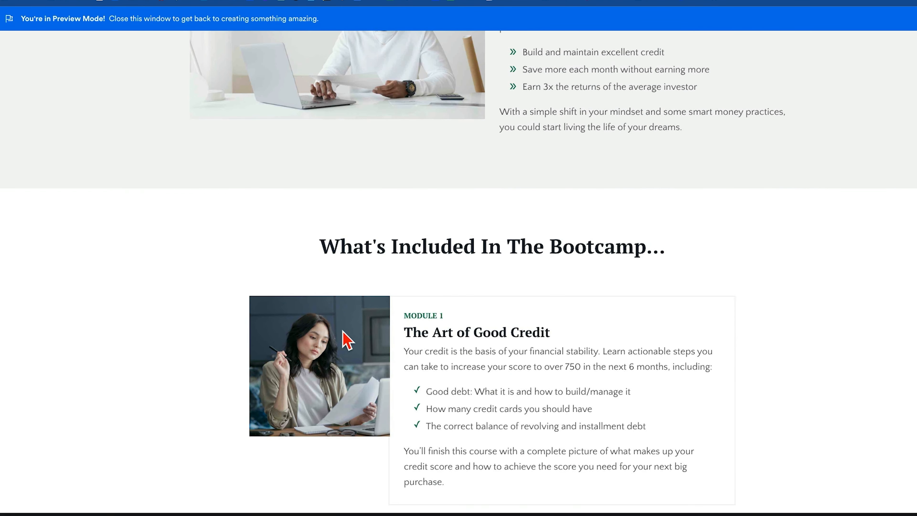
scroll(342, 374, "down", 10)
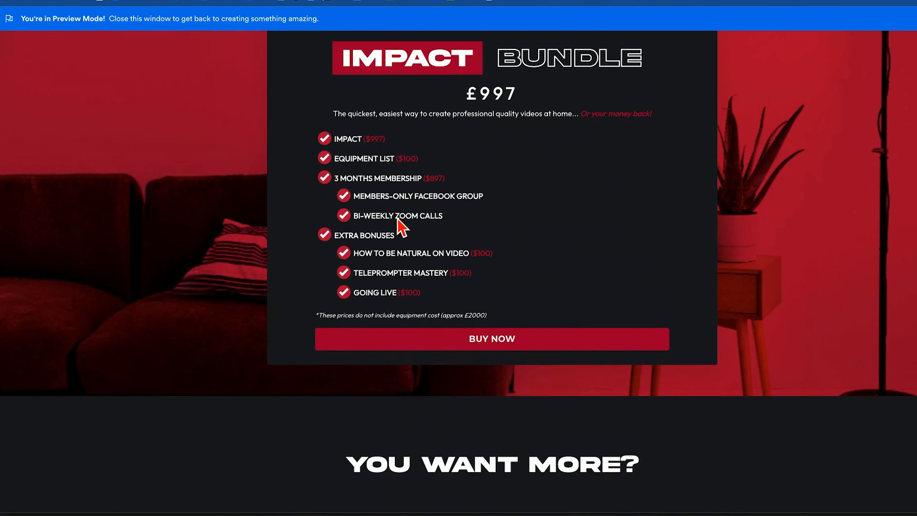
Look over the Impact Bundle sales page preview, examining how its pricing and product images appear along the page.
scroll(400, 227, "up", 6)
scroll(401, 227, "up", 15)
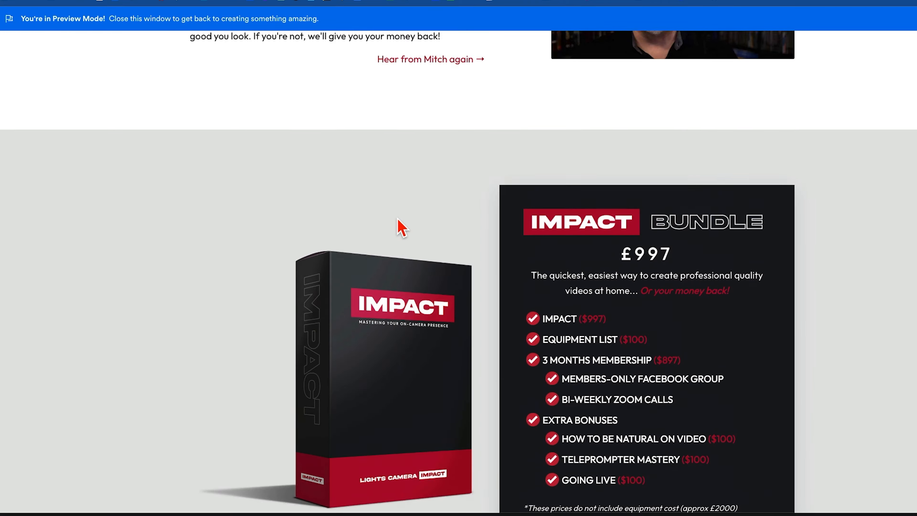
scroll(401, 228, "down", 2)
scroll(398, 219, "down", 15)
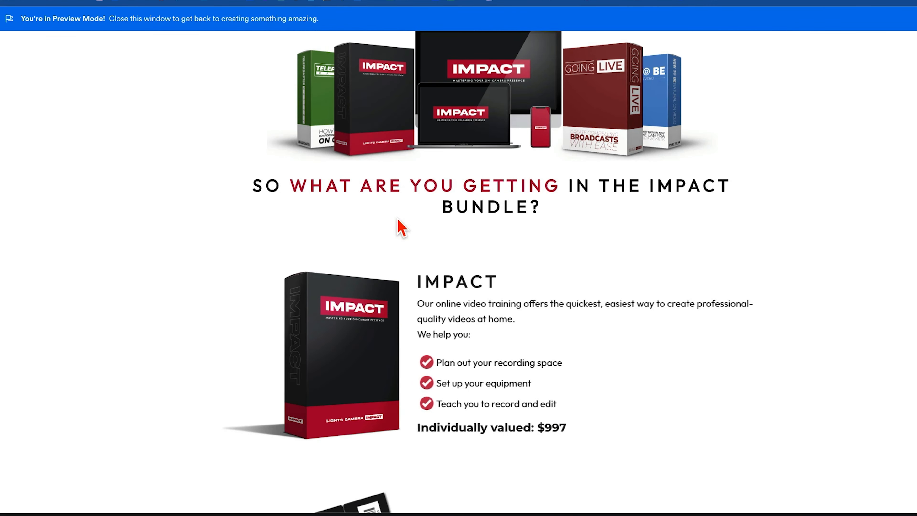
scroll(401, 228, "down", 10)
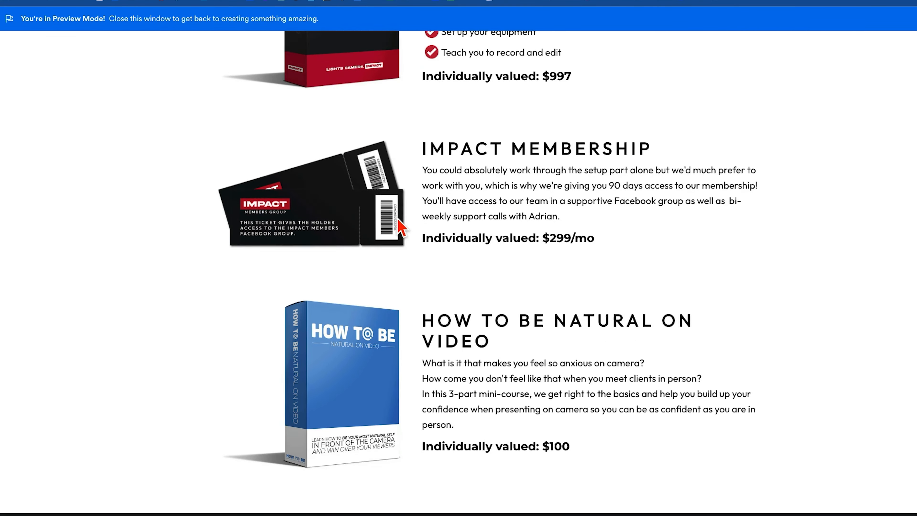
scroll(401, 228, "down", 8)
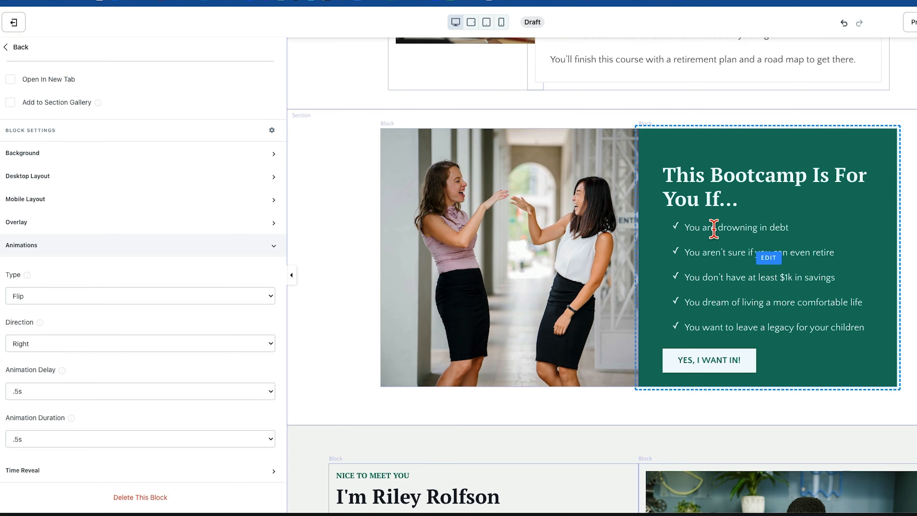
Open the "This Bootcamp Is For You If..." text block and look over the instructor and testimonial sections below it.
left_click(713, 229)
scroll(587, 416, "down", 3)
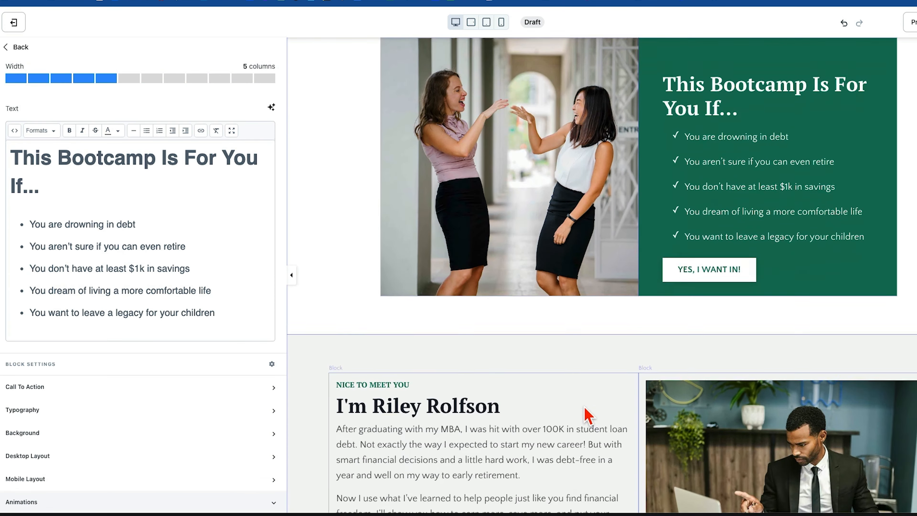
scroll(587, 416, "down", 5)
scroll(711, 316, "down", 6)
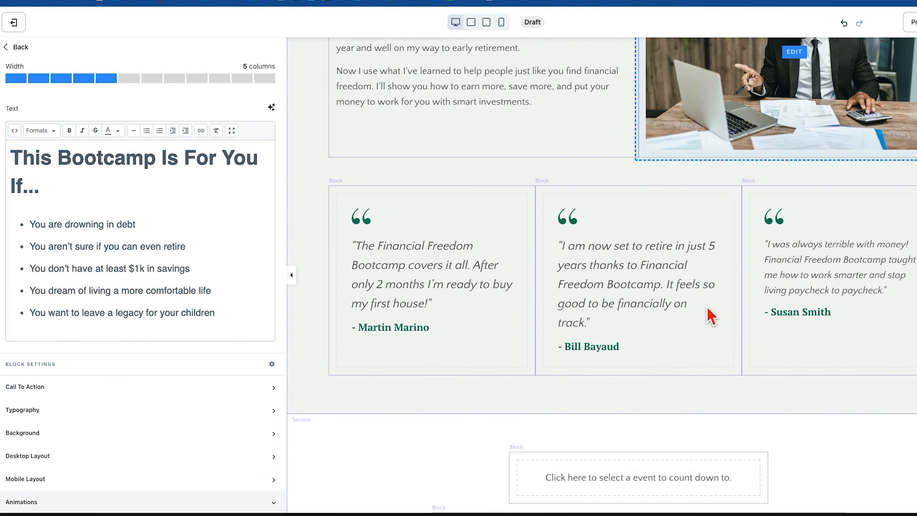
Open the first testimonial's Feature block in the About section and look over its width, image, text and block settings.
left_click(454, 310)
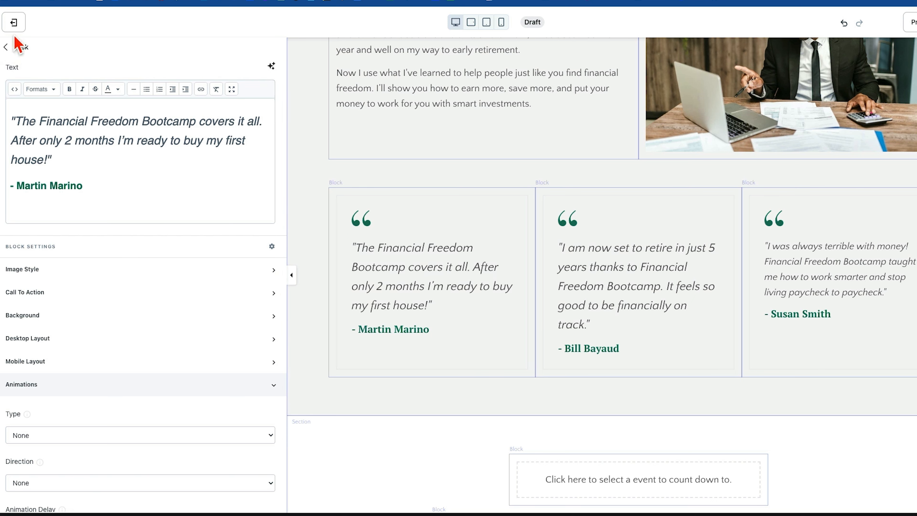
left_click(11, 48)
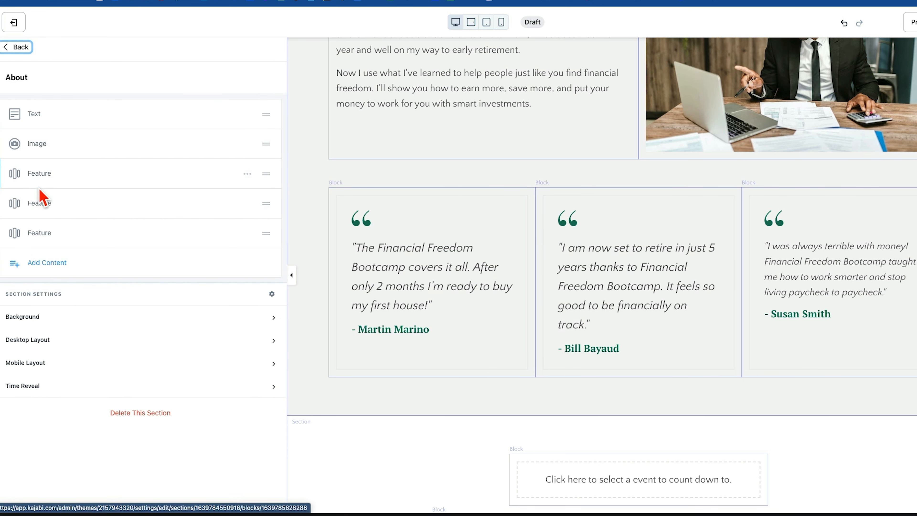
left_click(40, 176)
mouse_move(362, 224)
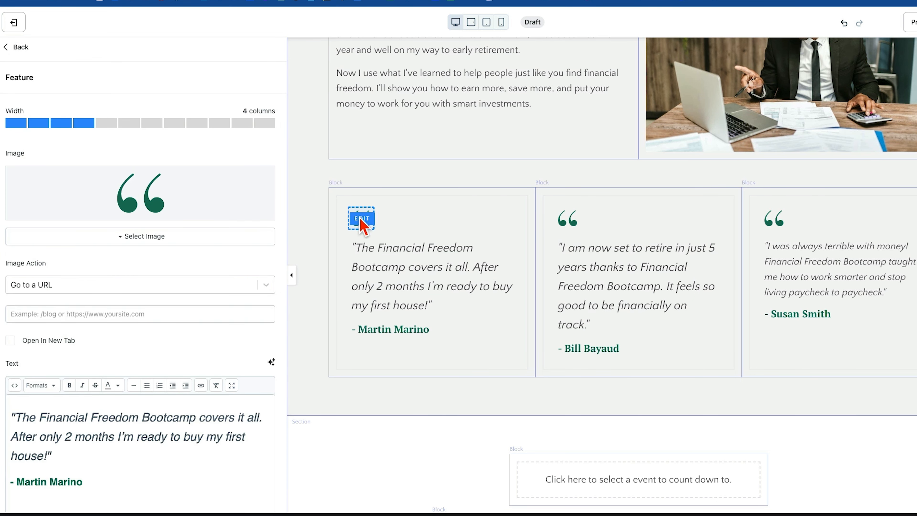
scroll(116, 246, "down", 5)
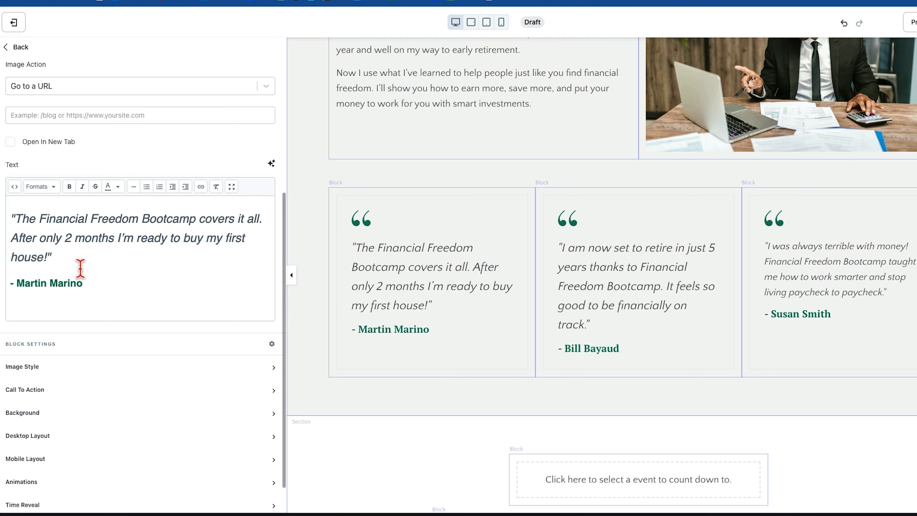
mouse_move(415, 309)
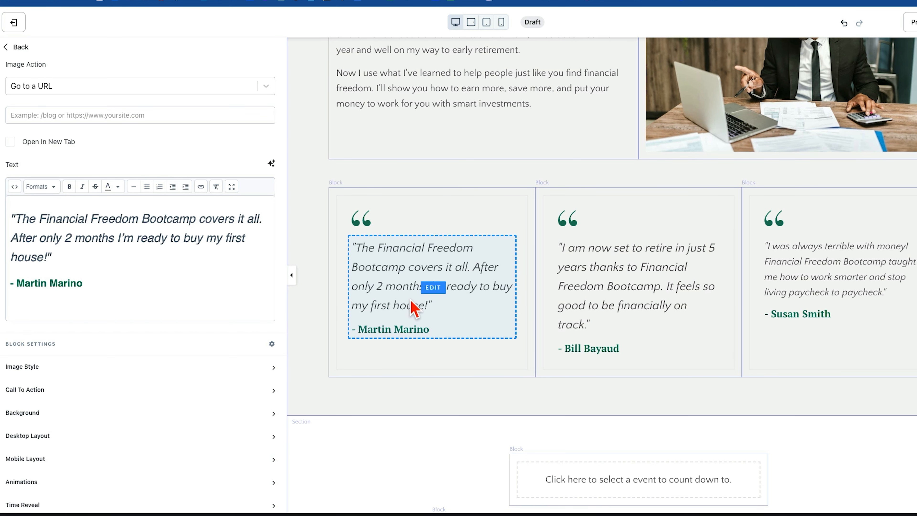
scroll(118, 297, "up", 5)
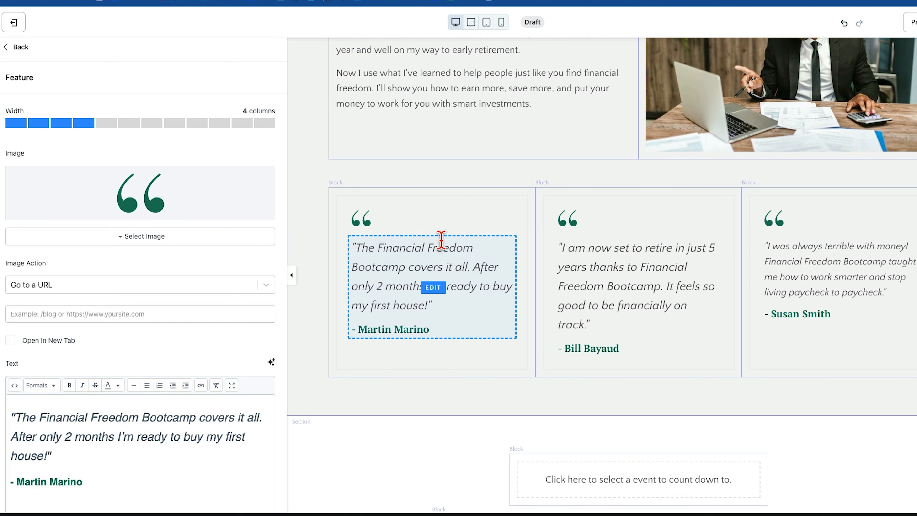
mouse_move(714, 259)
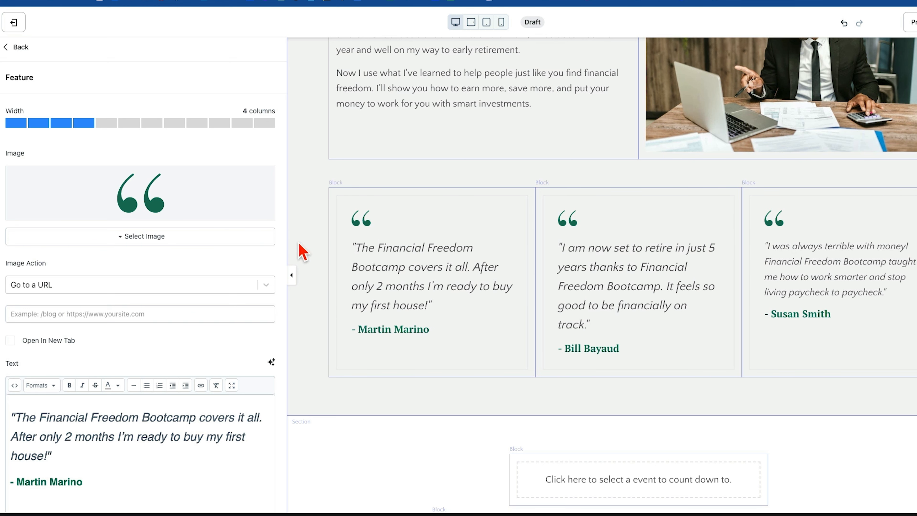
Set the Pricing section's countdown block to the event Kajabi Kickstart July 2024.
mouse_move(361, 314)
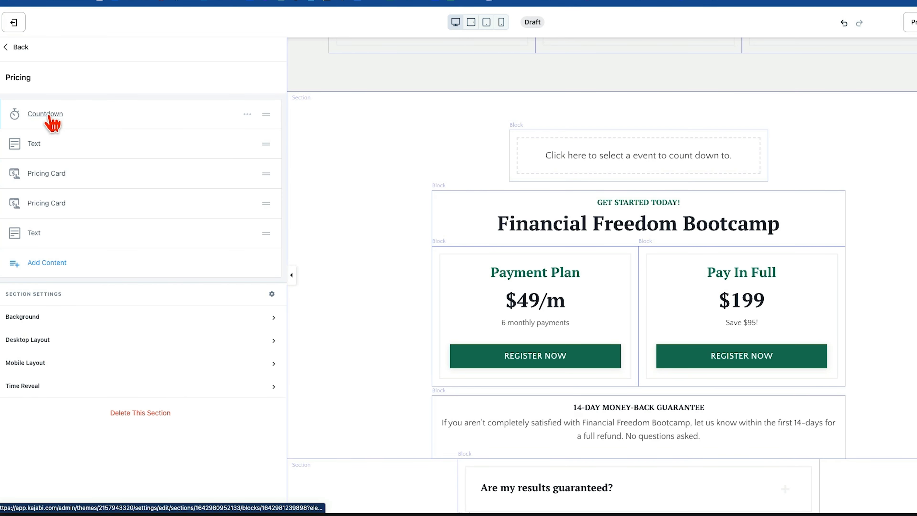
left_click(48, 115)
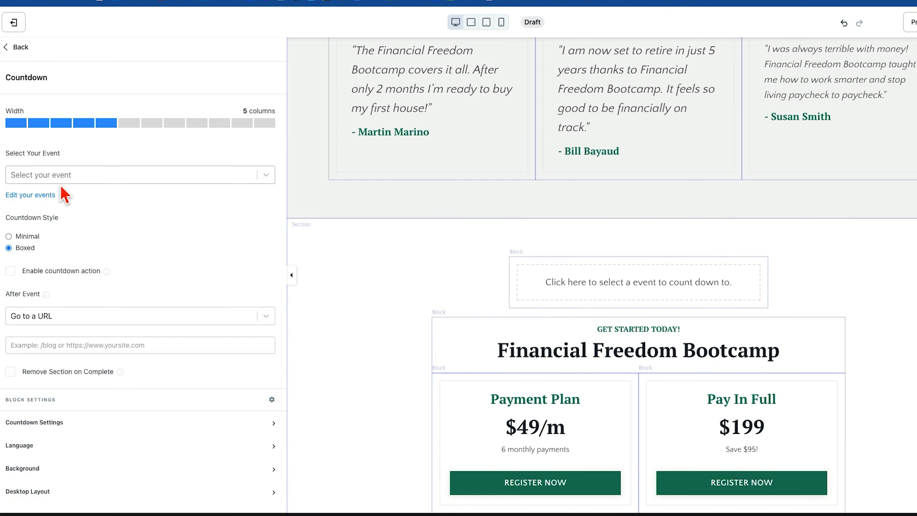
left_click(62, 177)
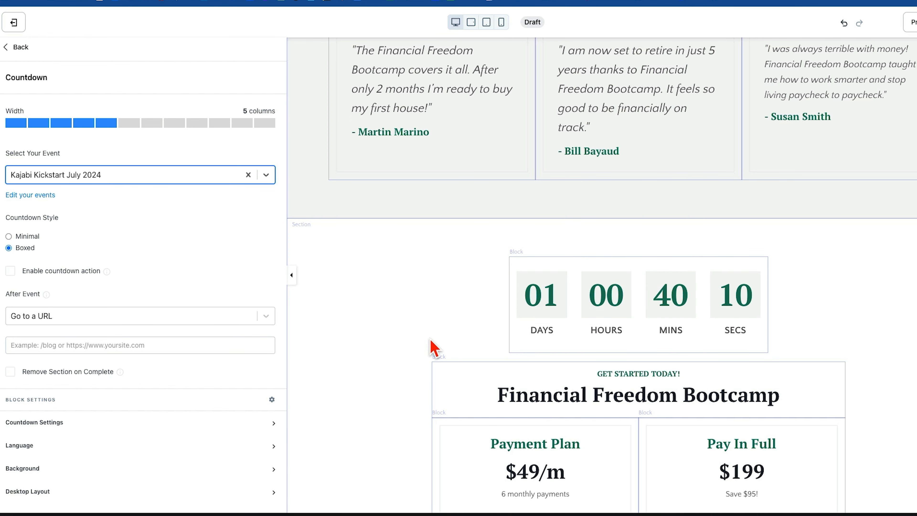
Look over the Payment Plan and Pay In Full pricing cards' name, price and caption settings.
scroll(433, 348, "down", 5)
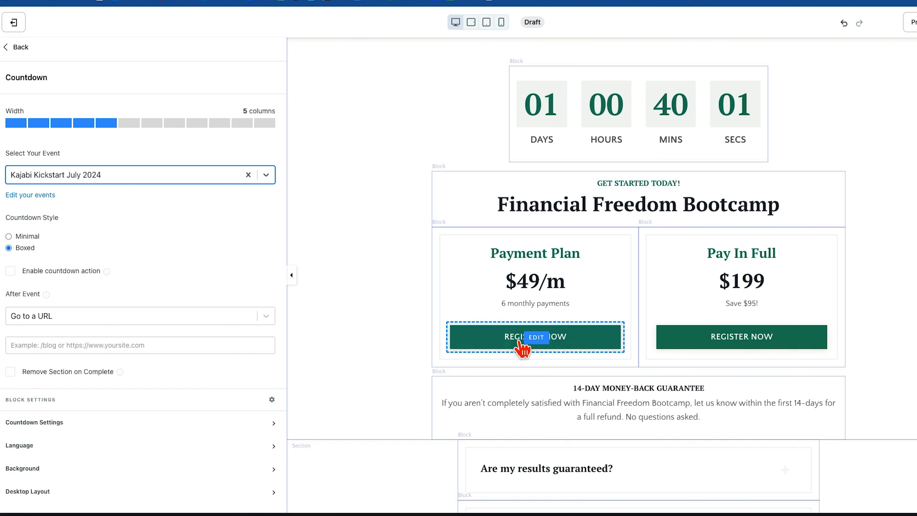
left_click(476, 261)
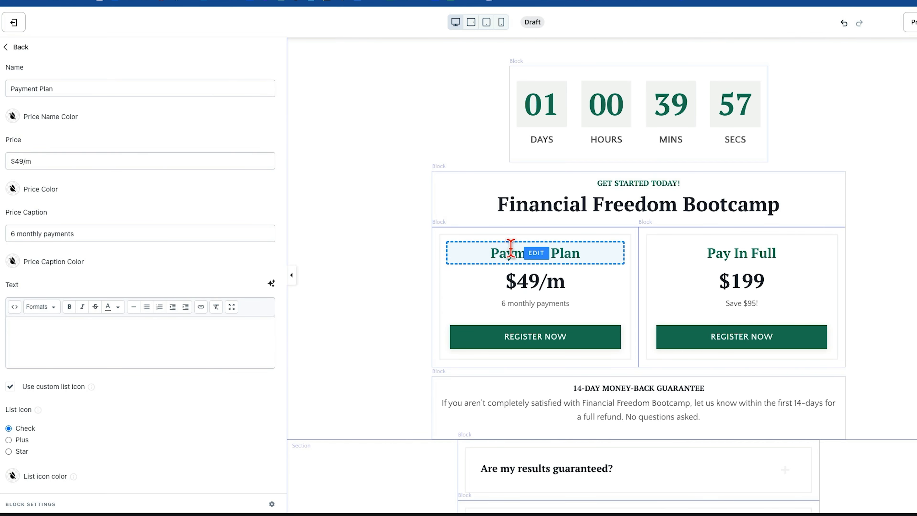
left_click(510, 277)
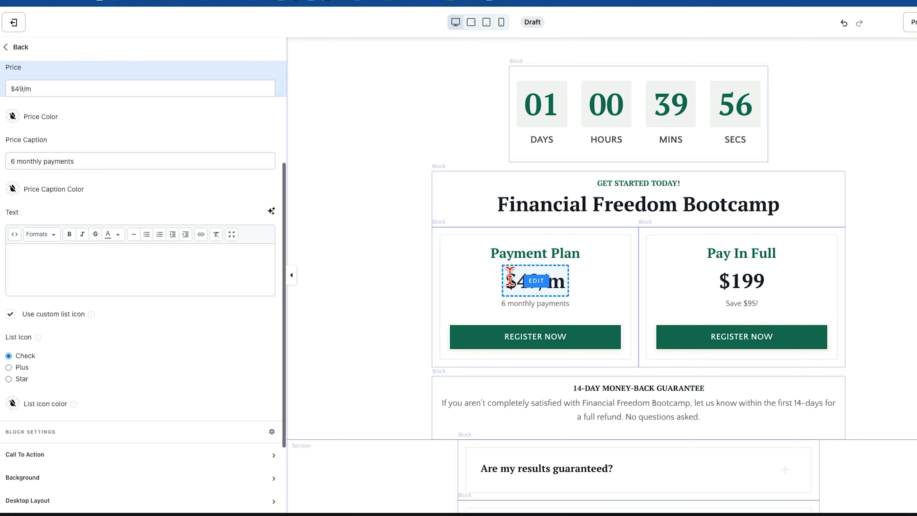
left_click(513, 304)
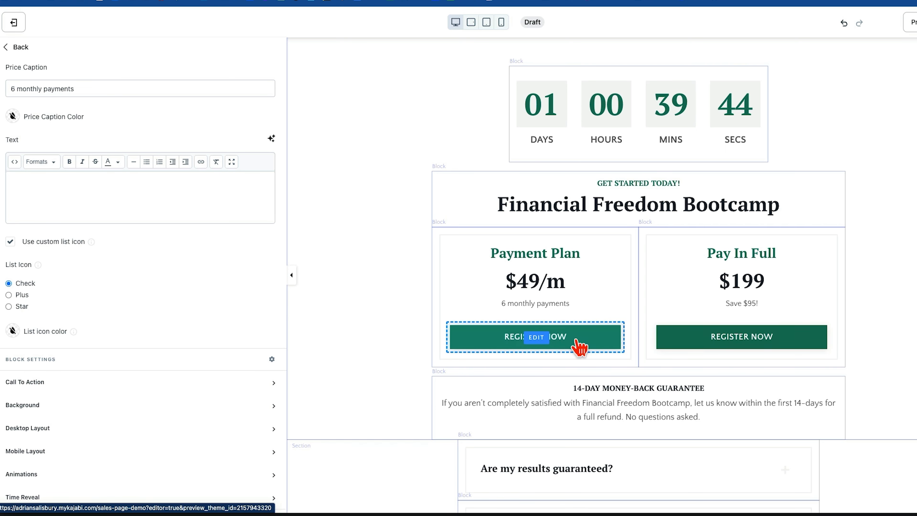
left_click(733, 348)
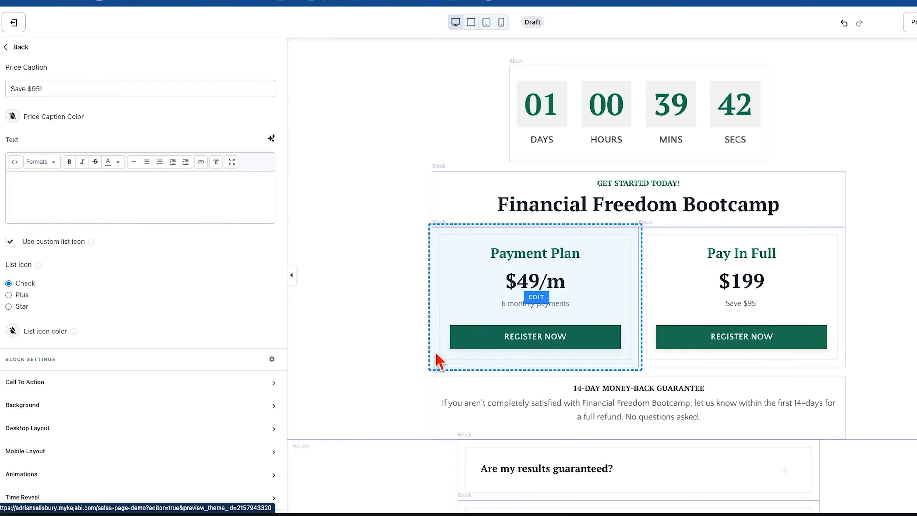
left_click(408, 362)
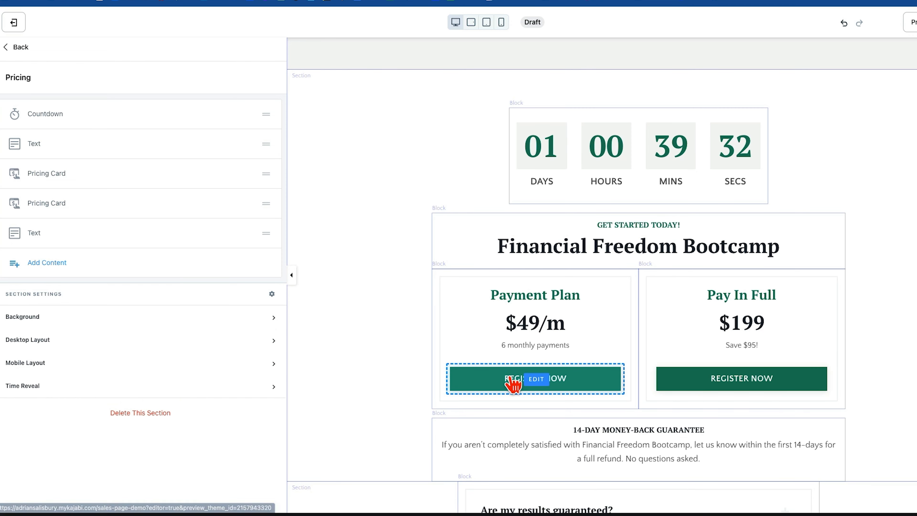
Examine the Payment Plan card's call-to-action settings and the available actions for its Register Now button.
left_click(513, 381)
scroll(513, 383, "down", 1)
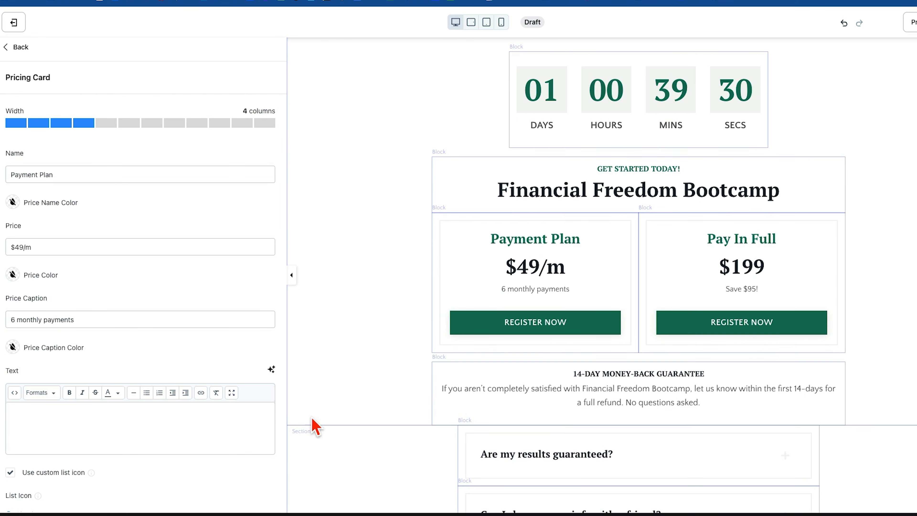
scroll(207, 370, "down", 7)
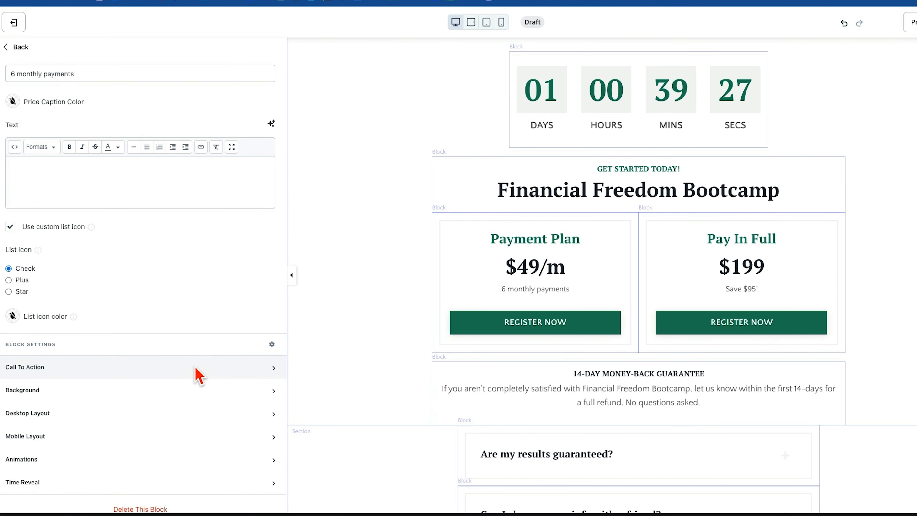
scroll(198, 376, "down", 8)
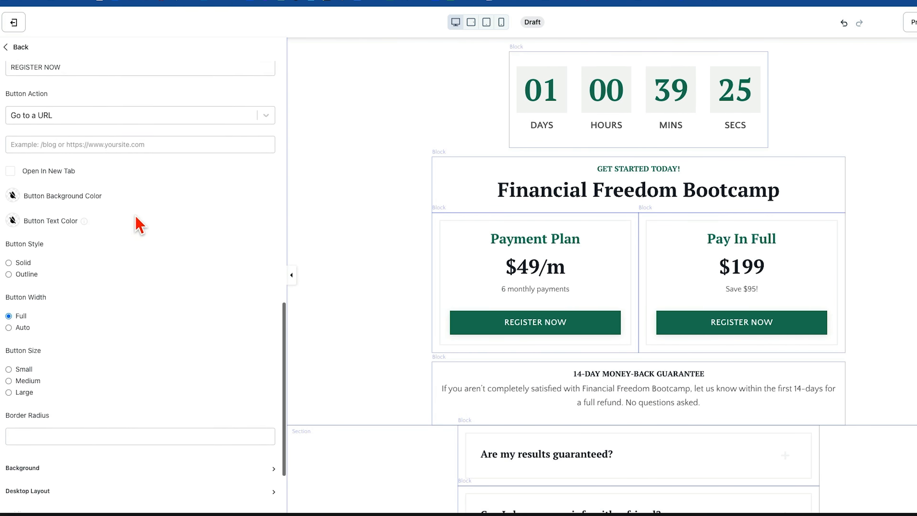
scroll(129, 214, "up", 1)
left_click(91, 208)
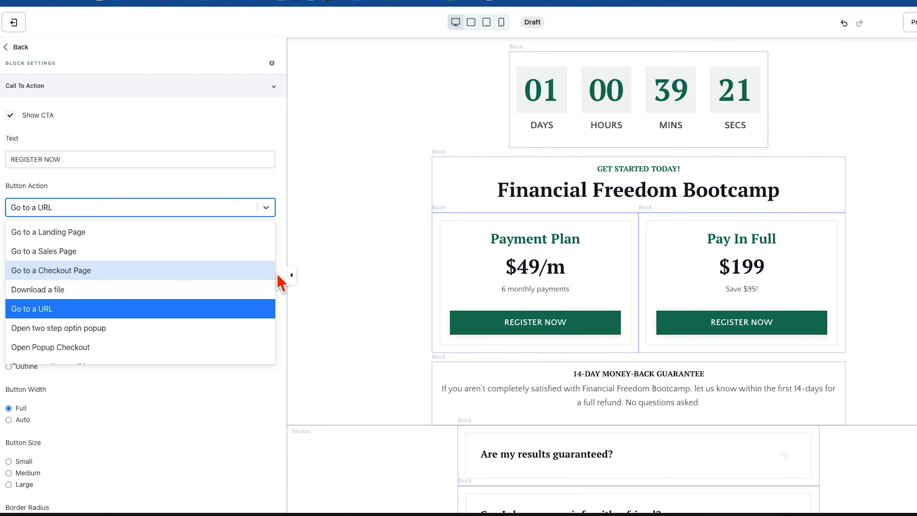
Review the heading and body of the "Are my results guaranteed?" accordion, and return to the FAQ section's block list.
scroll(361, 289, "down", 7)
left_click(329, 291)
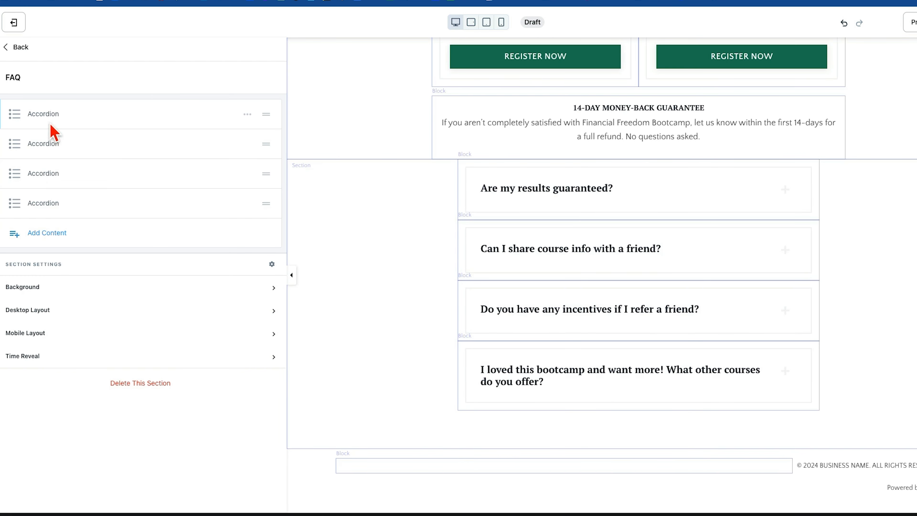
left_click(43, 113)
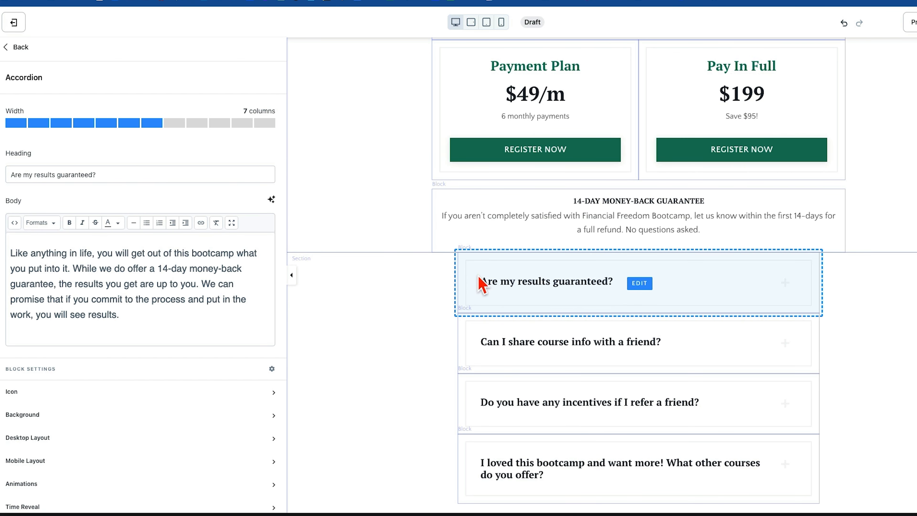
left_click(20, 47)
Duplicate the last FAQ accordion, "I loved this bootcamp and want more! What other courses do you offer?", and return to the block list.
left_click(246, 204)
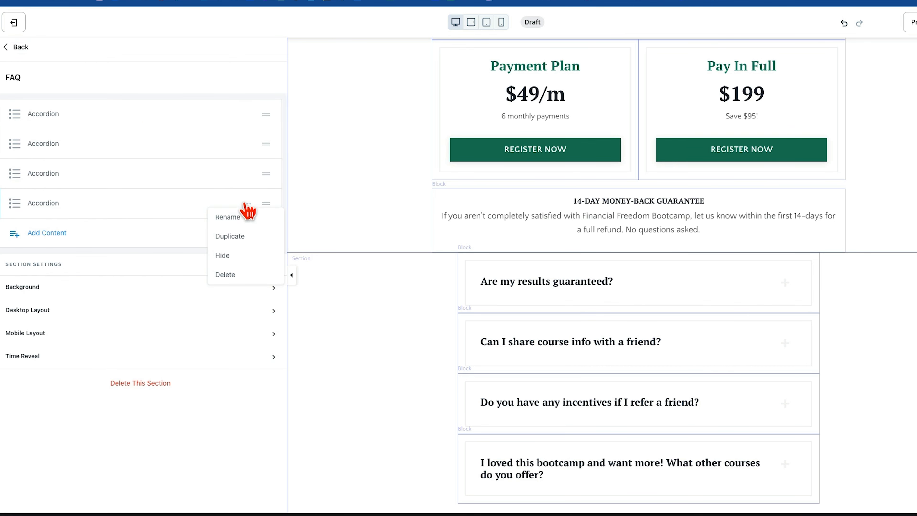
left_click(228, 239)
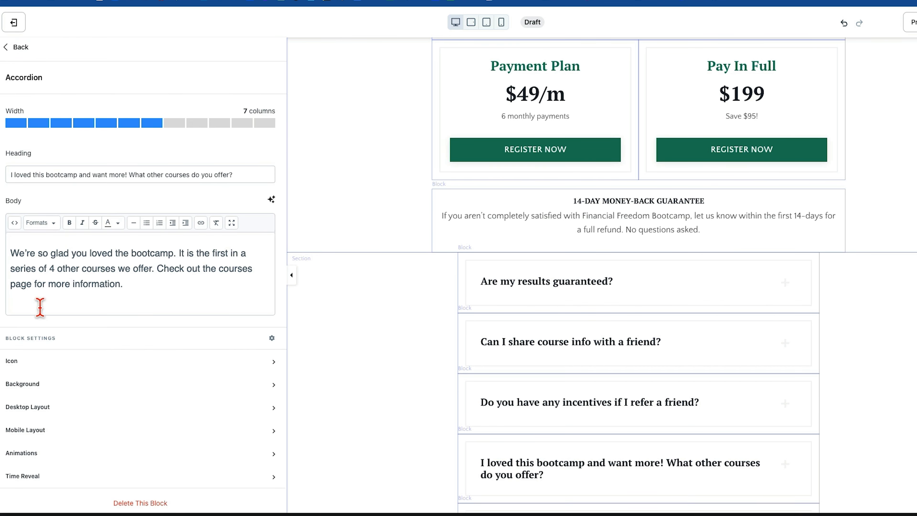
scroll(349, 350, "down", 4)
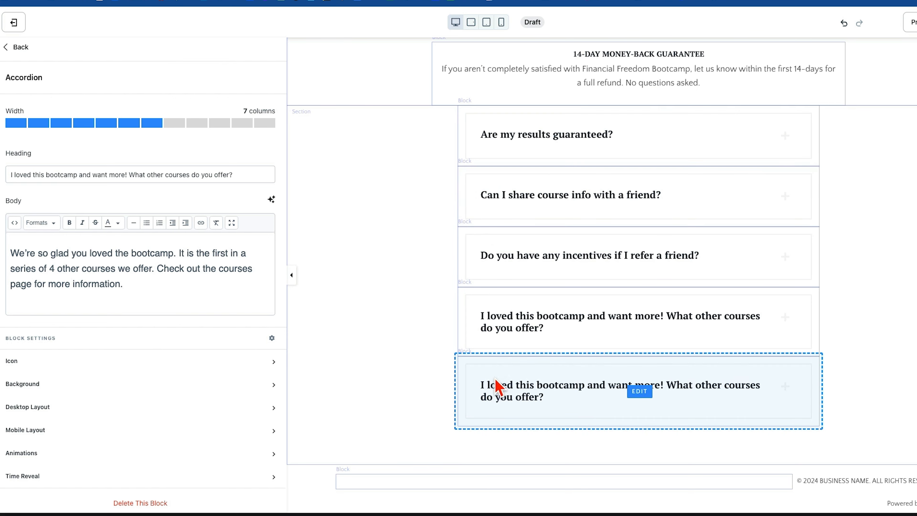
left_click(22, 48)
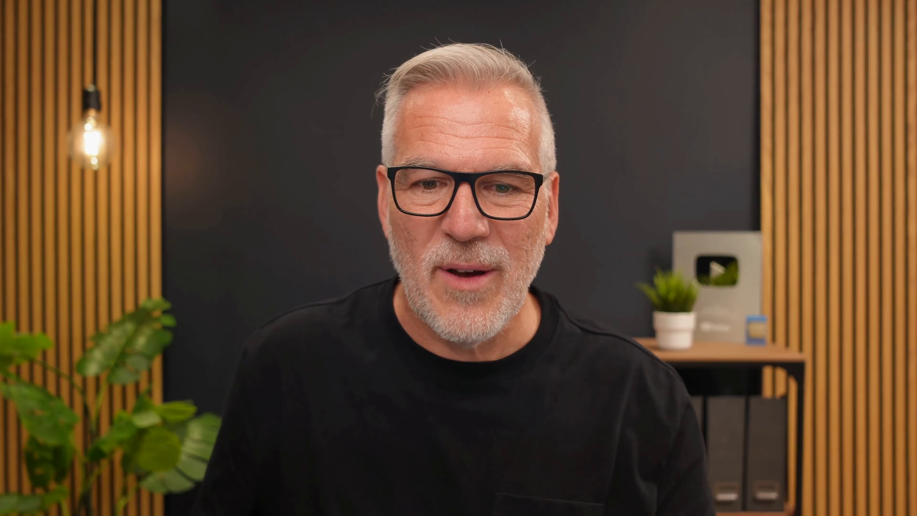